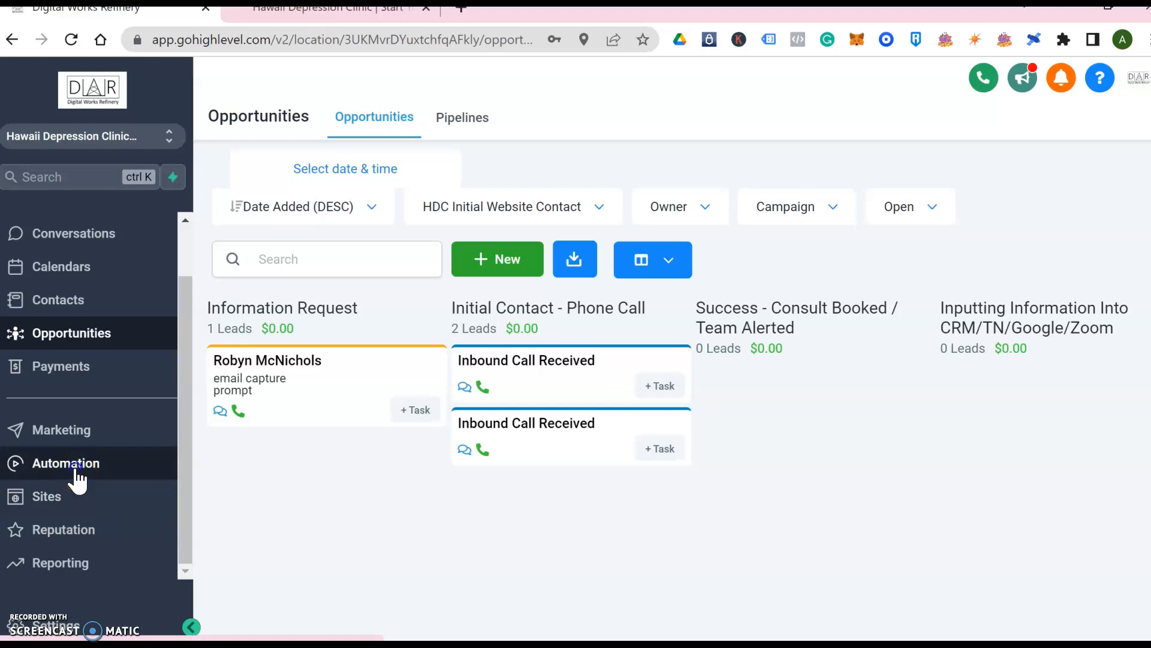
Open the published Welcome Campaign and glance at the clinic's Request a Consultation form
left_click(442, 136)
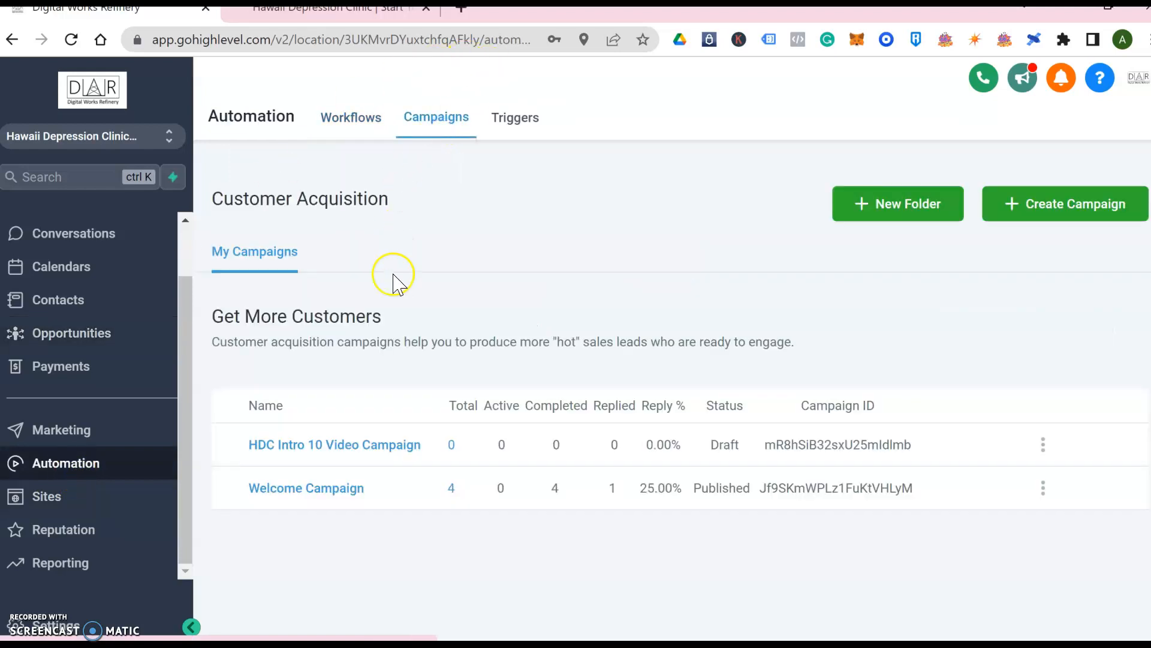
left_click(336, 498)
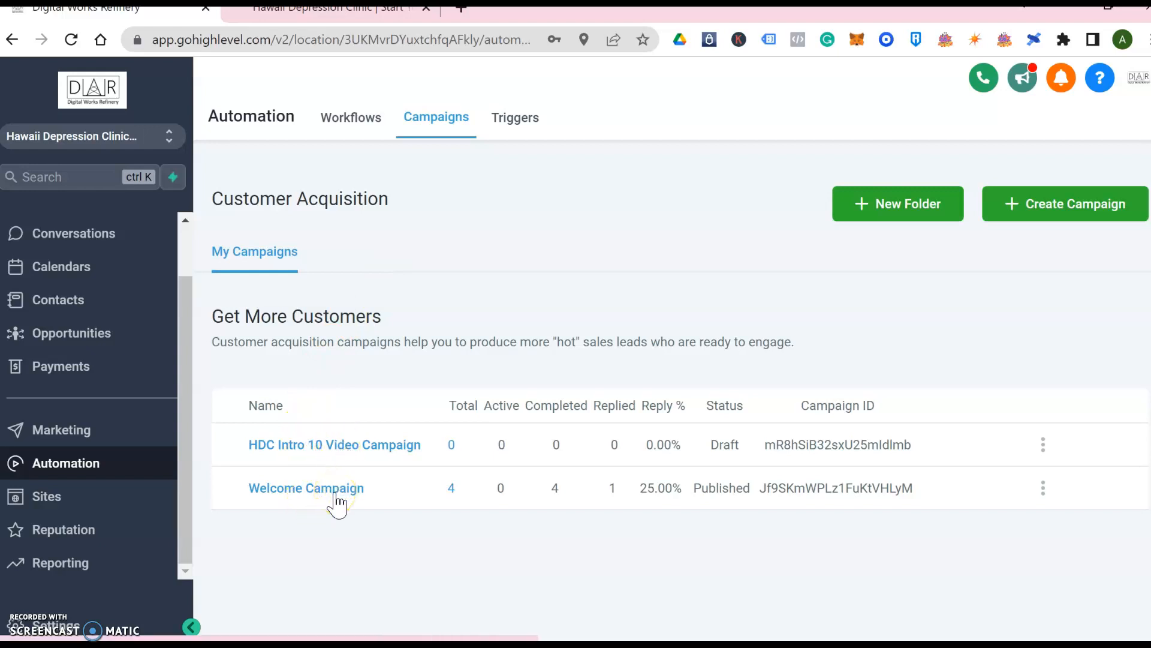
left_click(325, 494)
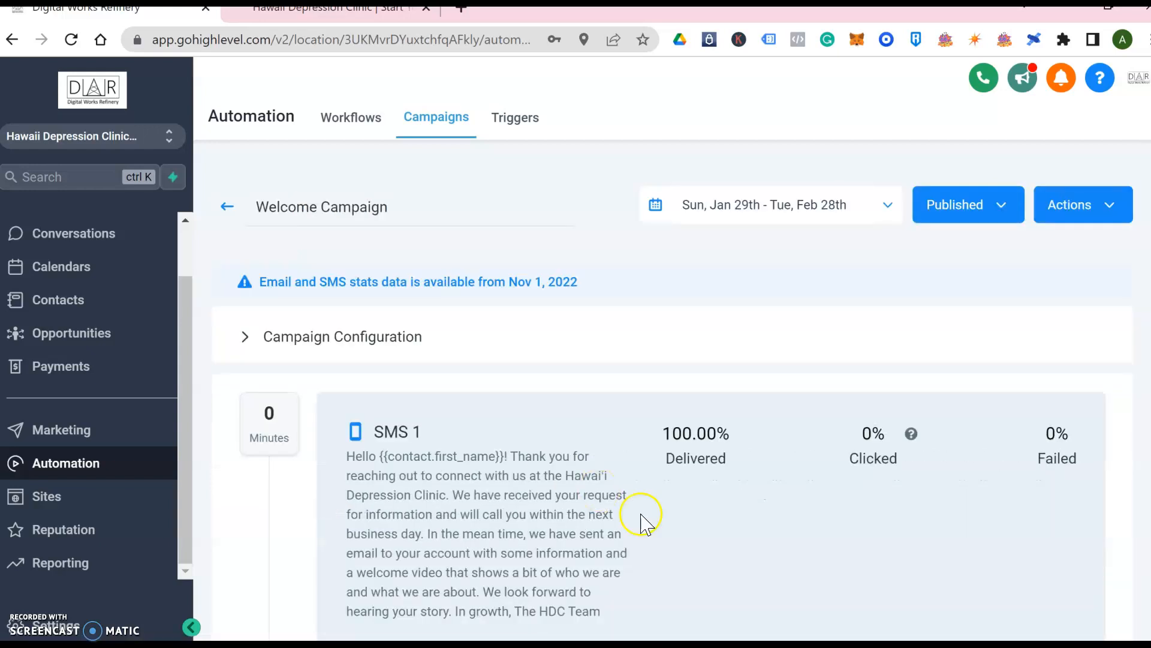
scroll(652, 523, "down", 1)
scroll(652, 525, "up", 1)
left_click(348, 12)
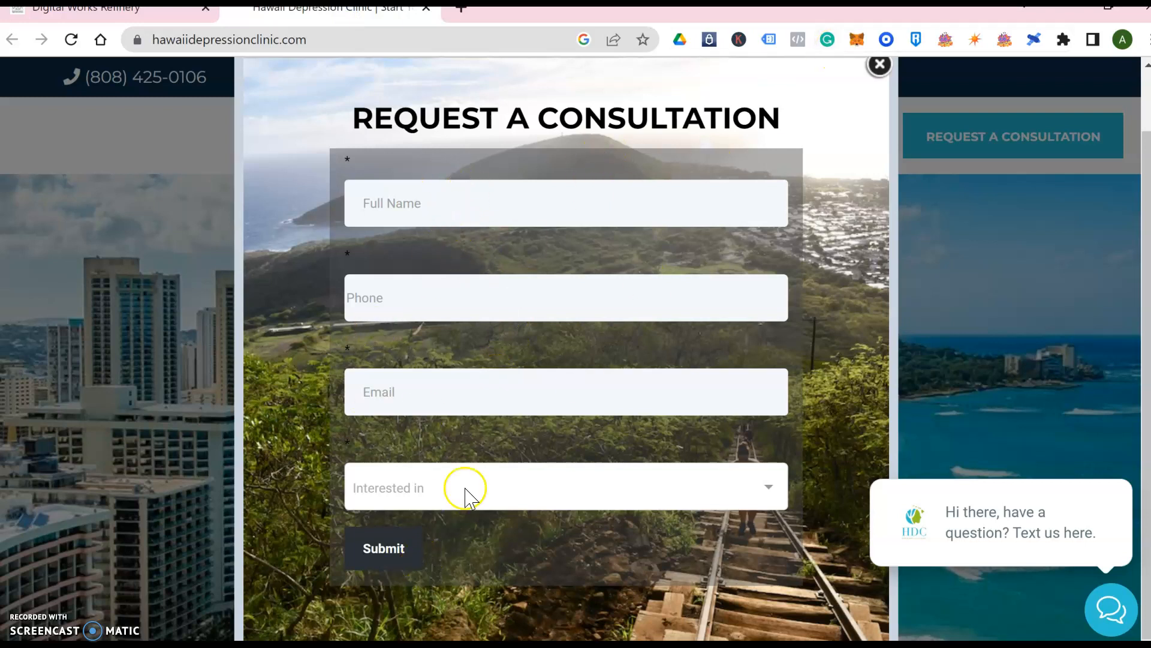
left_click(111, 17)
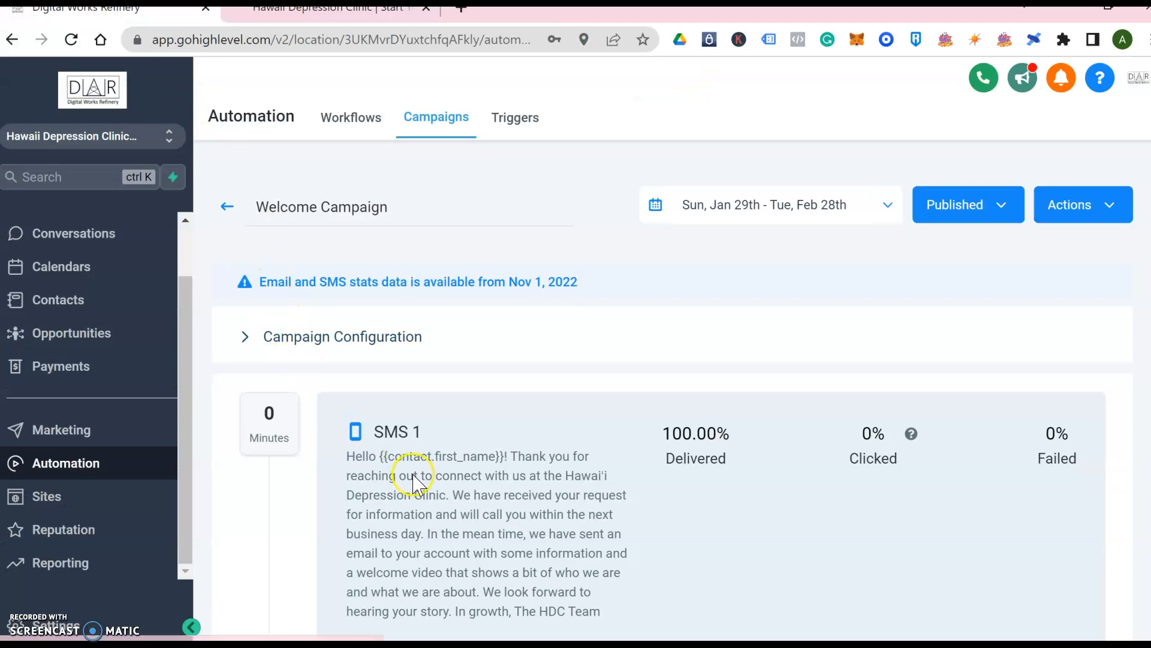
Scroll through the Welcome Campaign and preview Welcome Email #1 without changing it
scroll(413, 483, "down", 2)
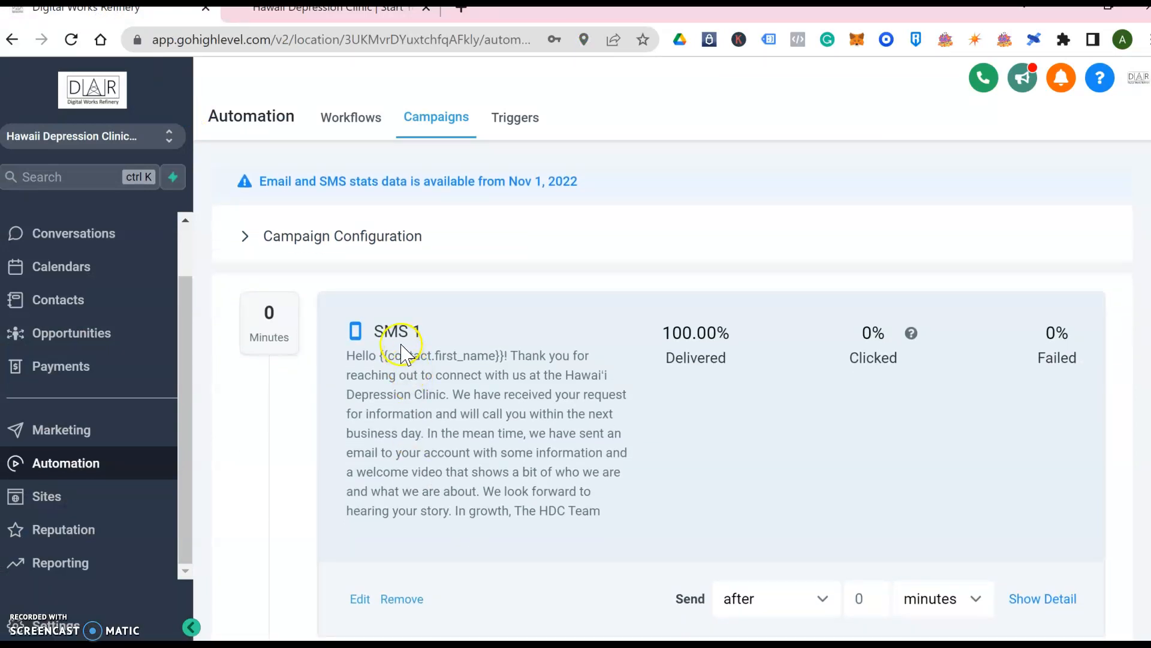
scroll(406, 354, "down", 1)
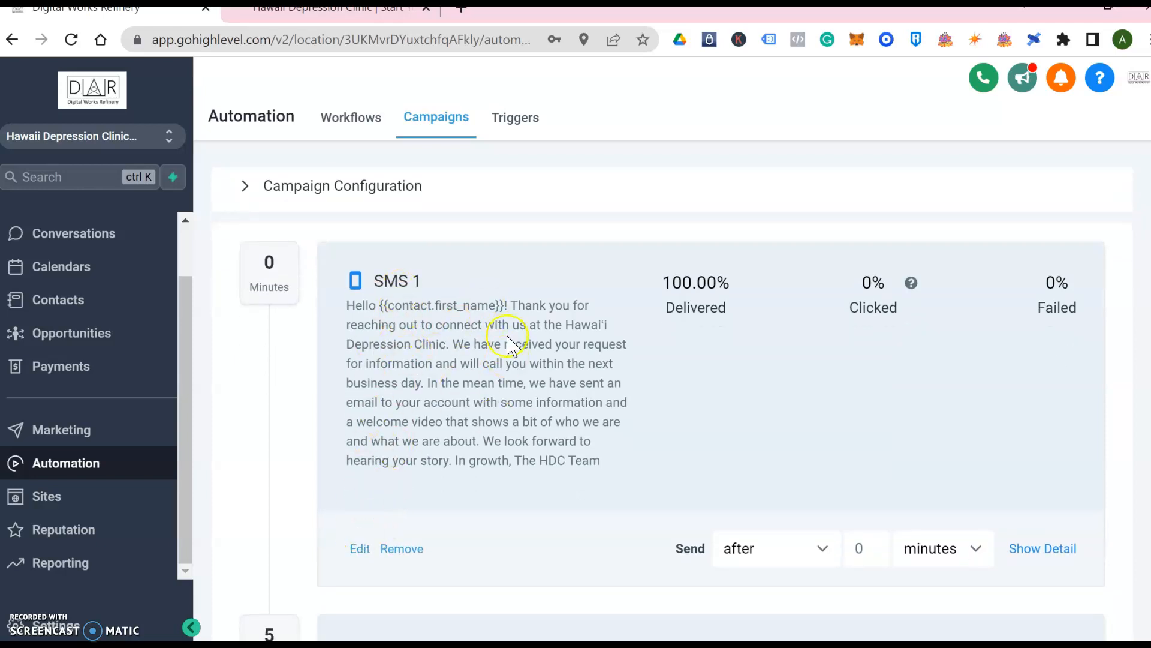
scroll(500, 408, "down", 1)
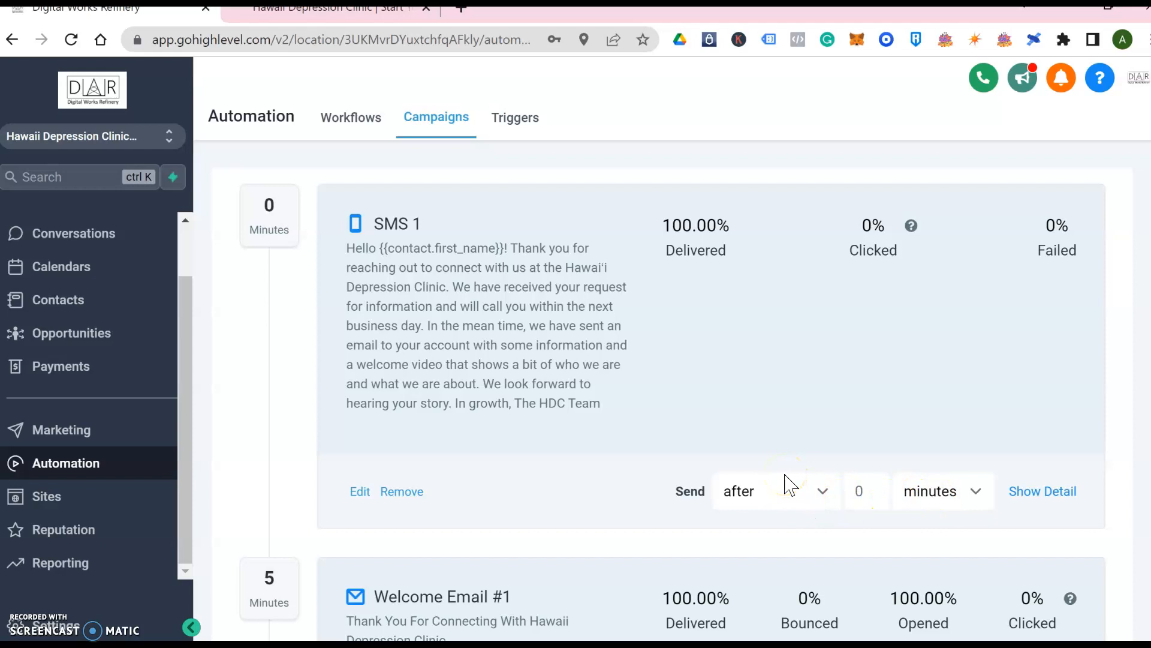
scroll(588, 411, "down", 4)
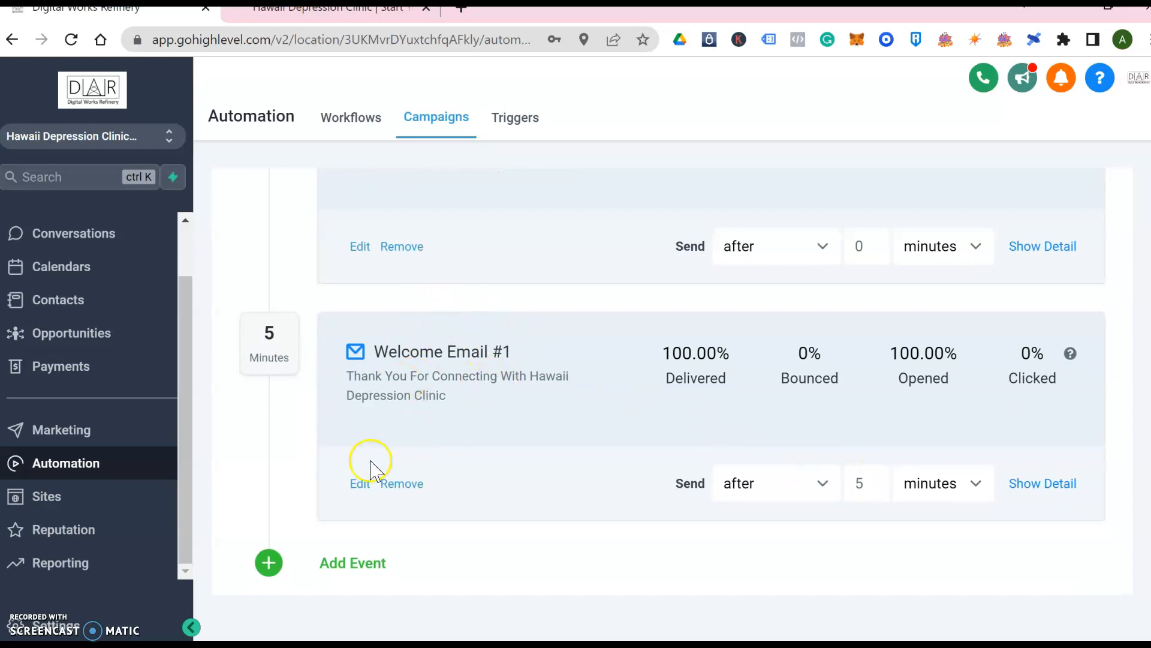
left_click(360, 483)
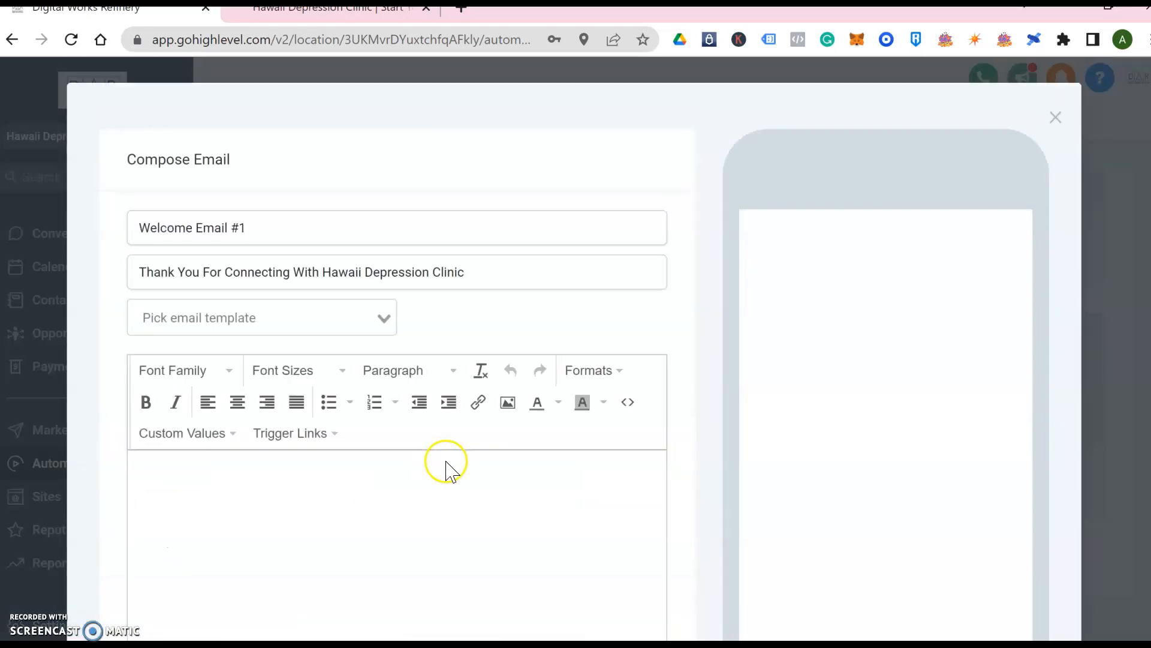
scroll(447, 462, "up", 1)
scroll(768, 394, "down", 1)
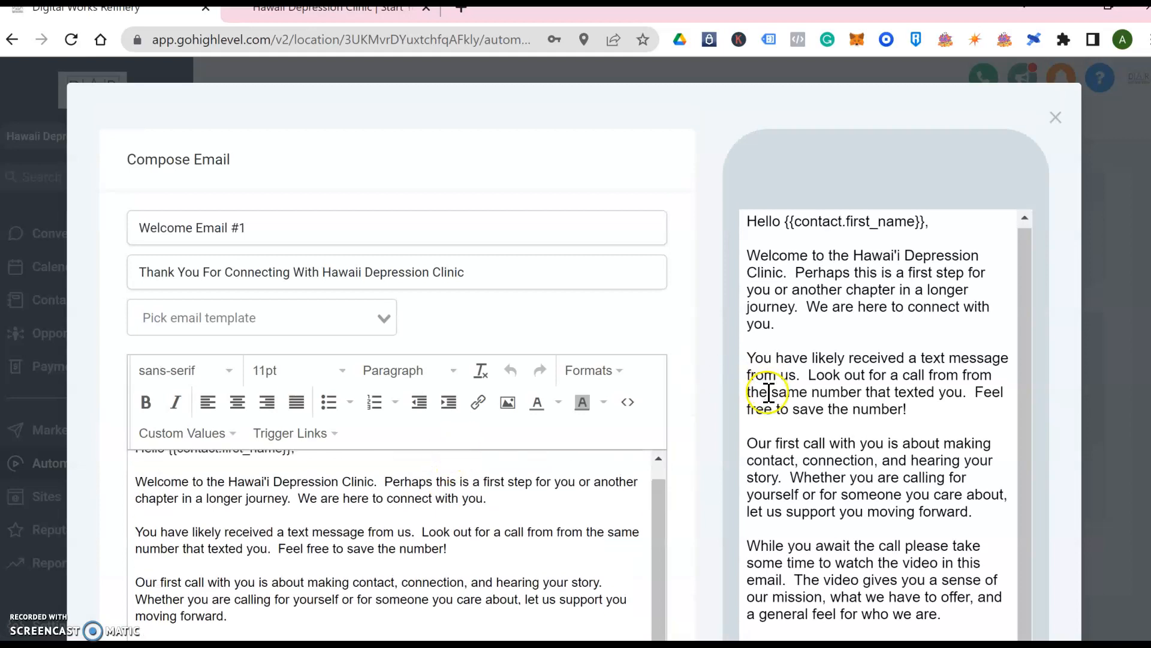
left_click(1056, 118)
scroll(306, 270, "up", 7)
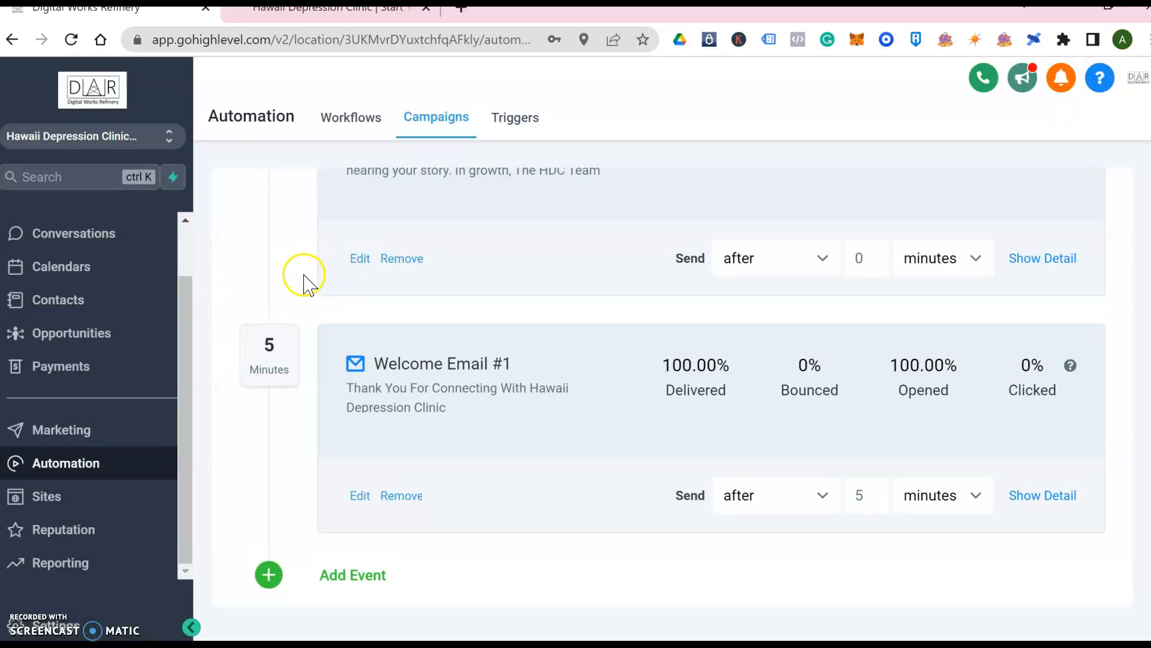
Create and save a new campaign named 'Form Fill Enter Lead Nurturing Campaign'
left_click(228, 207)
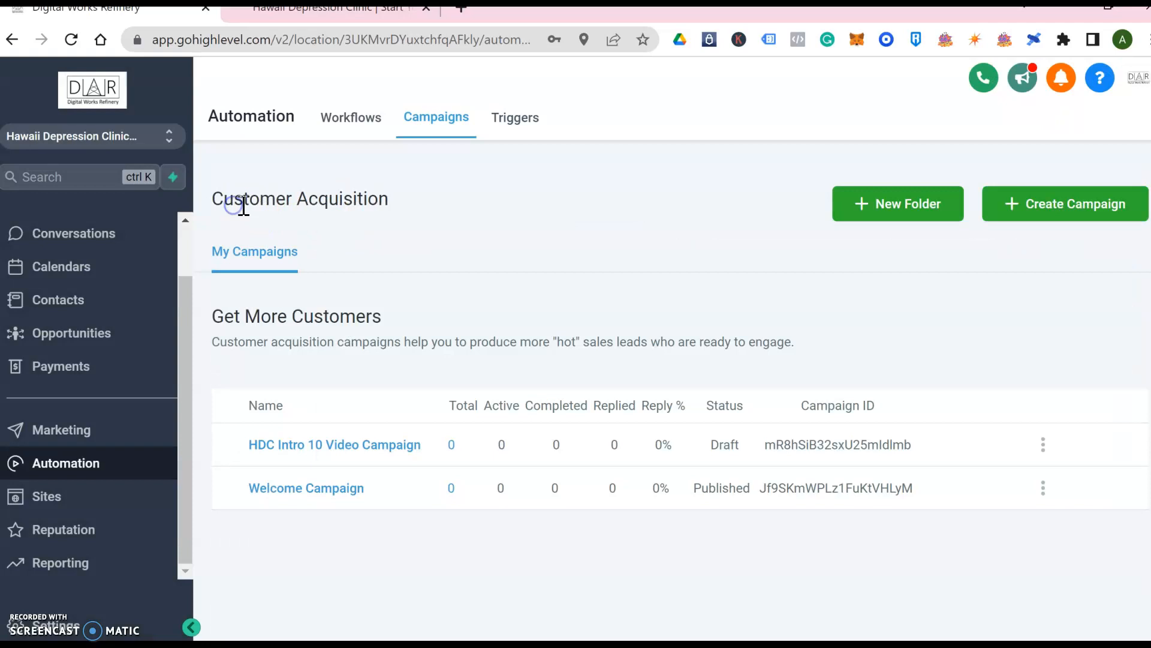
left_click(1038, 215)
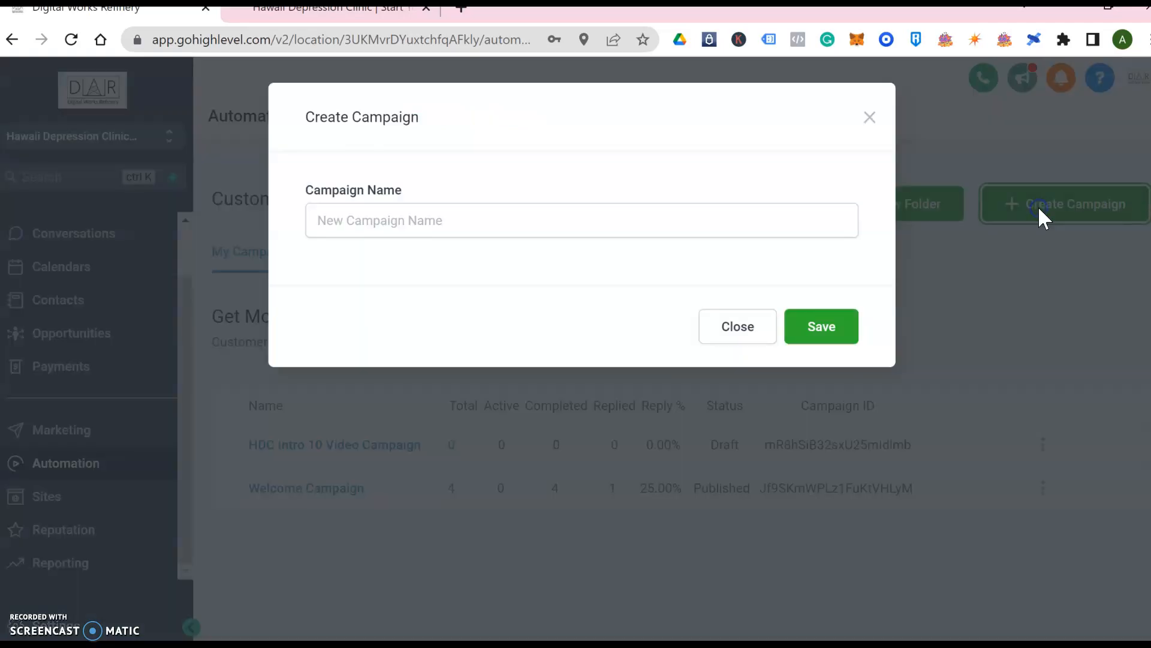
left_click(512, 228)
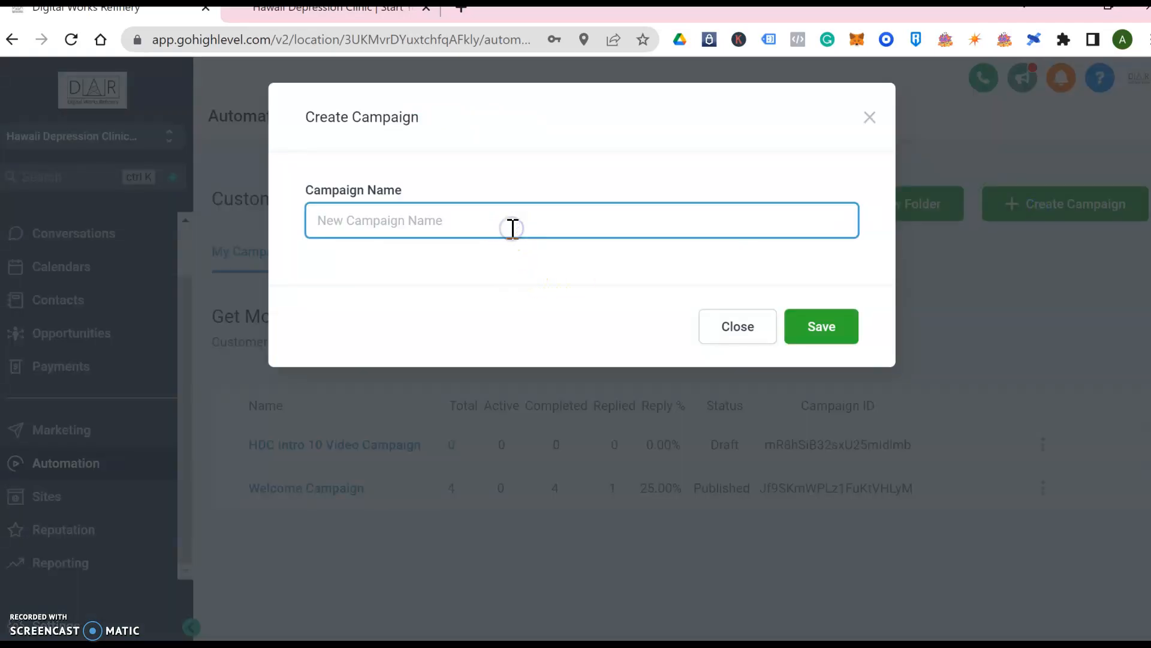
type("Form Fill Enter Nurturing Campaign")
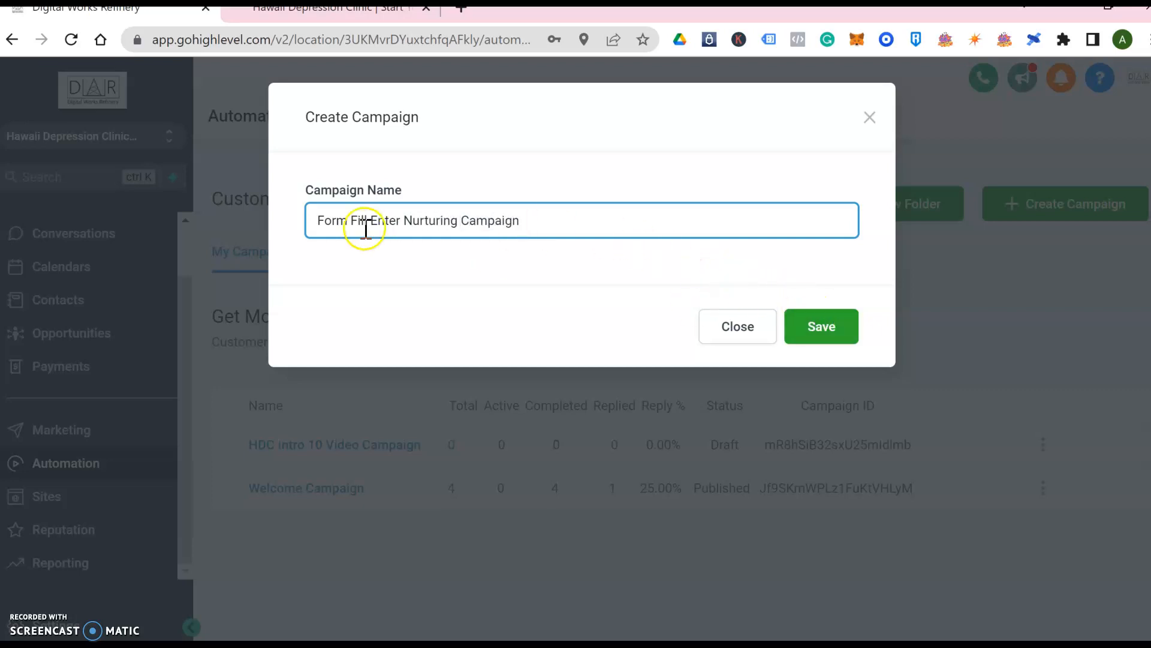
left_click(406, 220)
type("Lead")
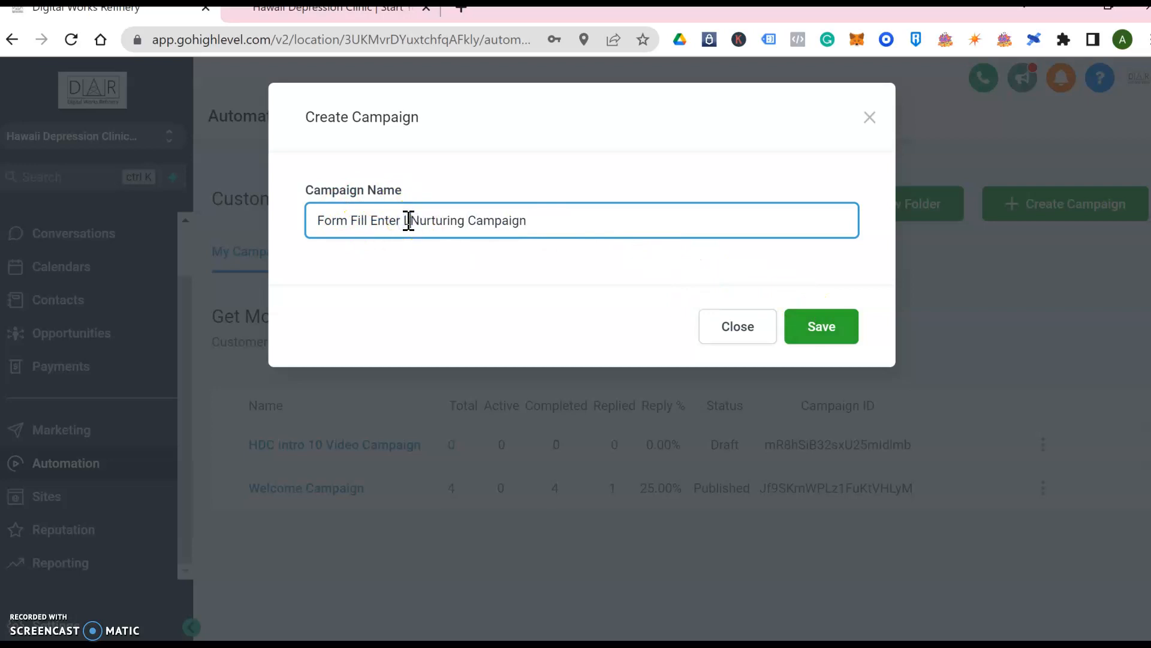
left_click(816, 328)
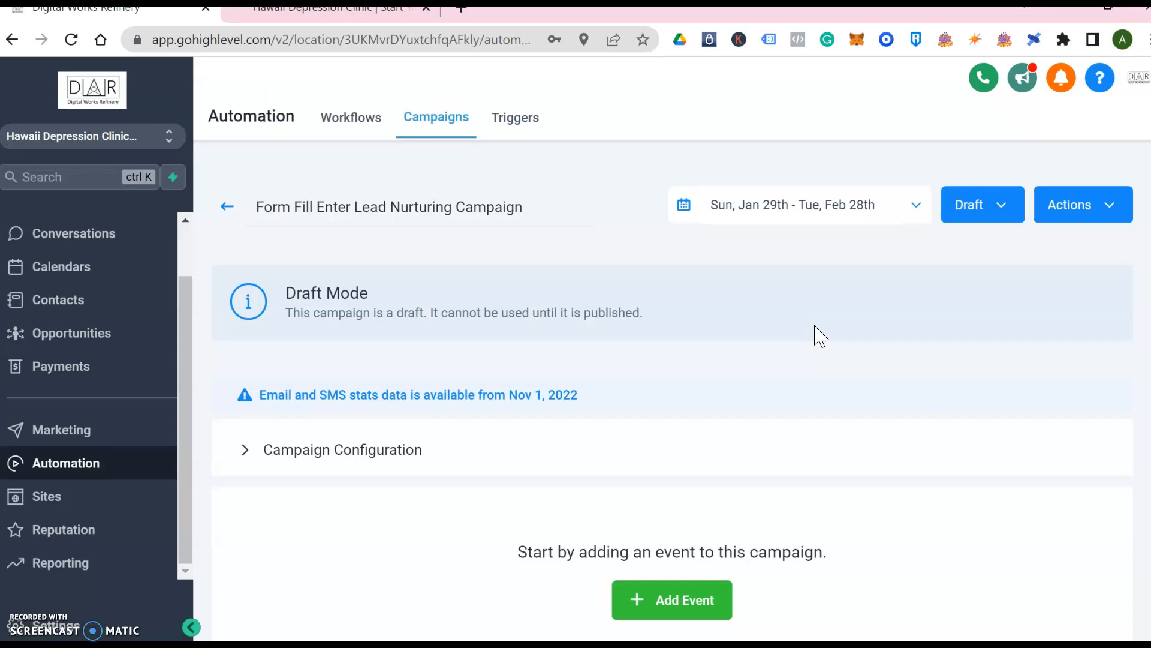
Add an SMS as the campaign's first event, opening the SMS 1 composer
scroll(722, 357, "down", 2)
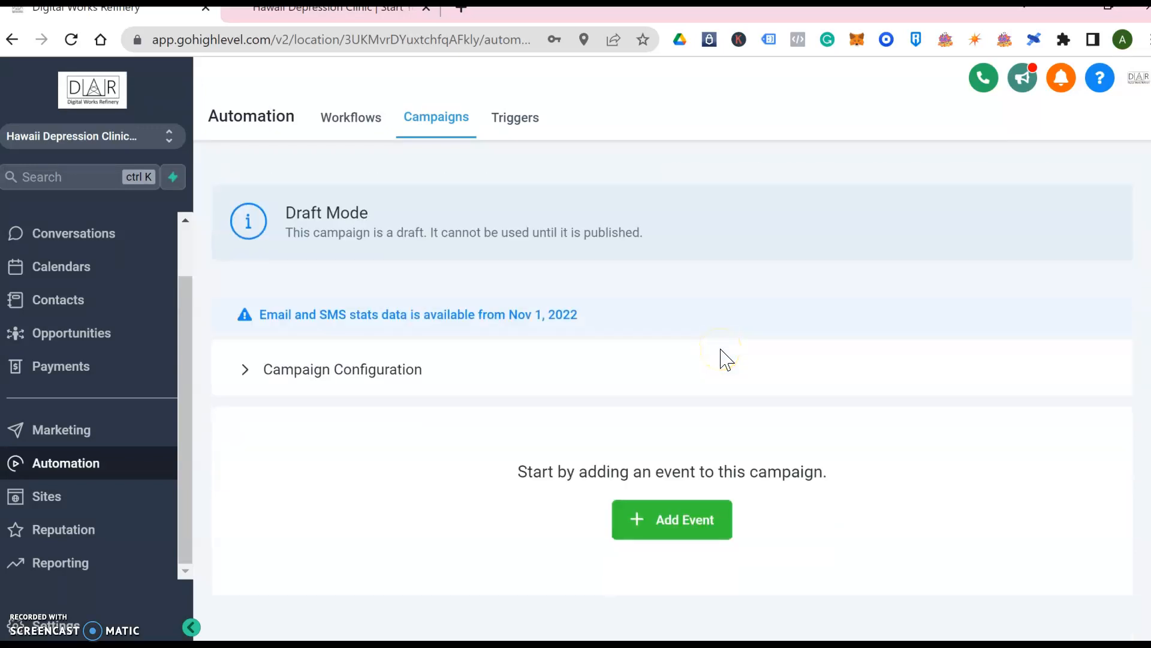
left_click(664, 526)
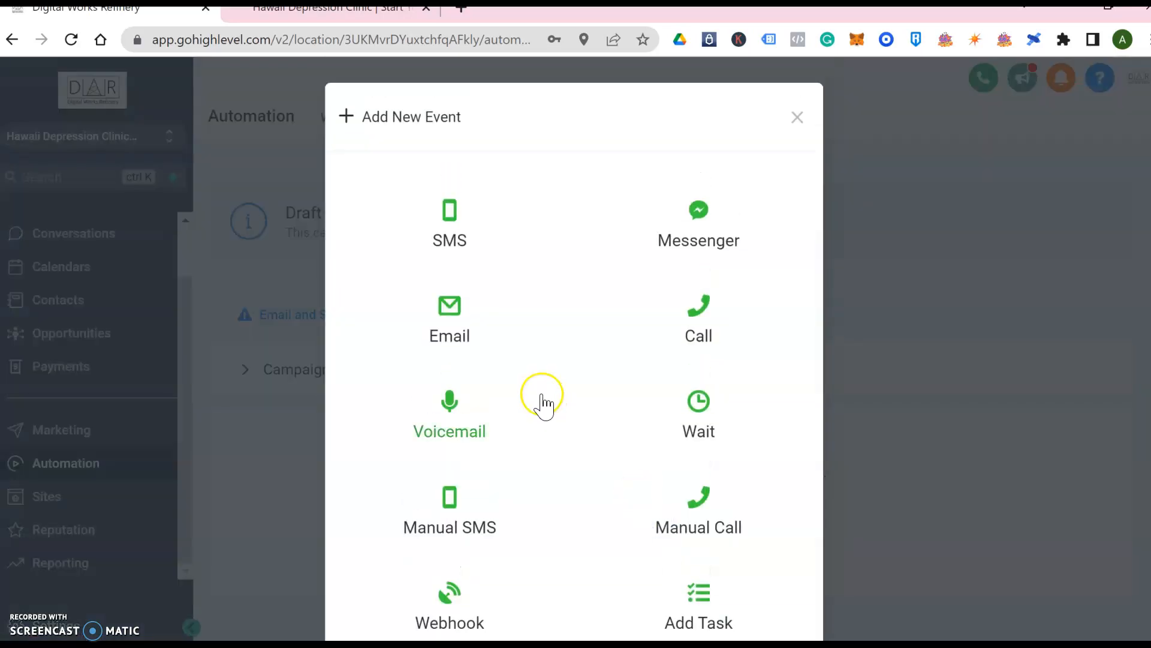
left_click(455, 230)
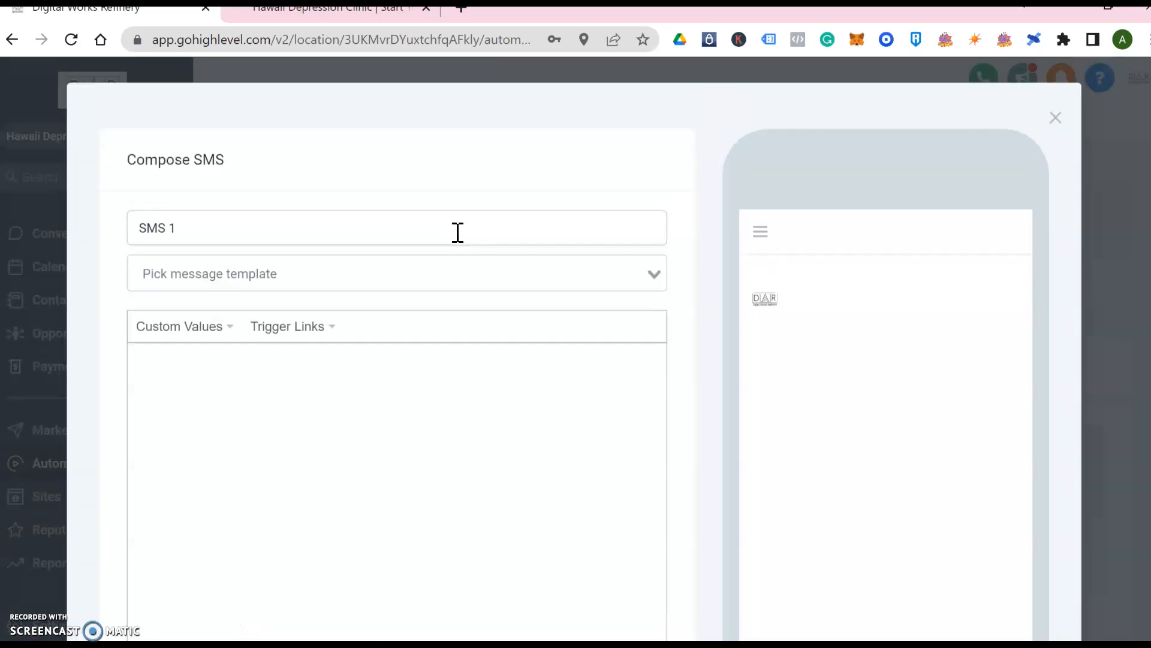
Start SMS 1 with the greeting 'Hi {{contact.first_name}},' followed by a new line
left_click(280, 383)
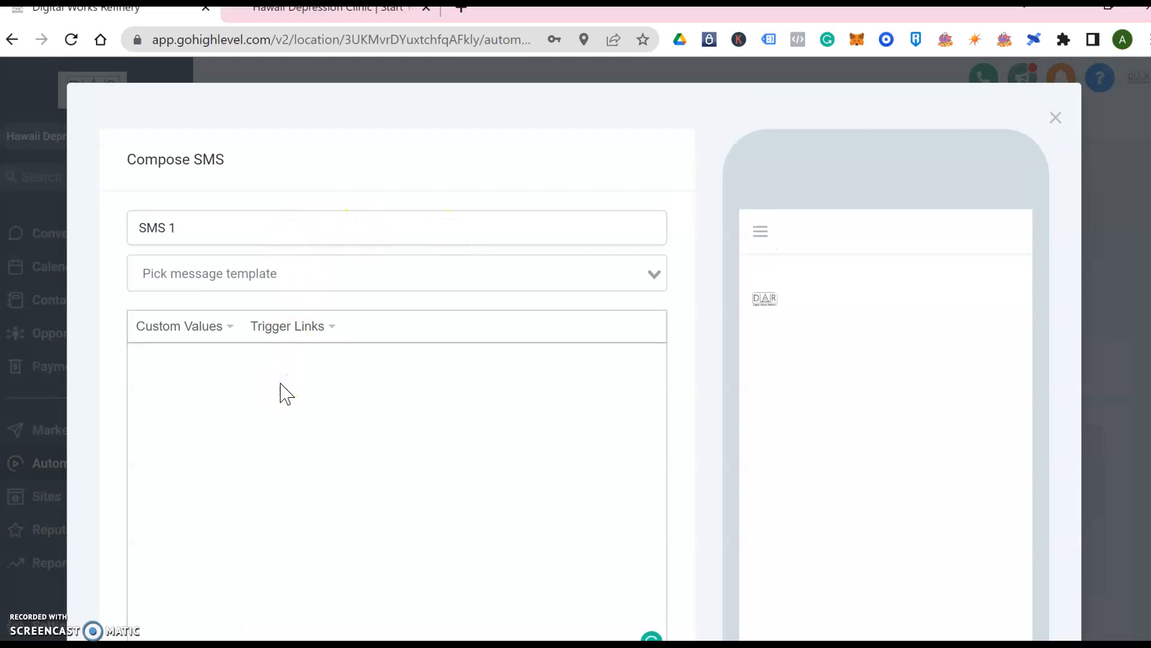
type("Hi")
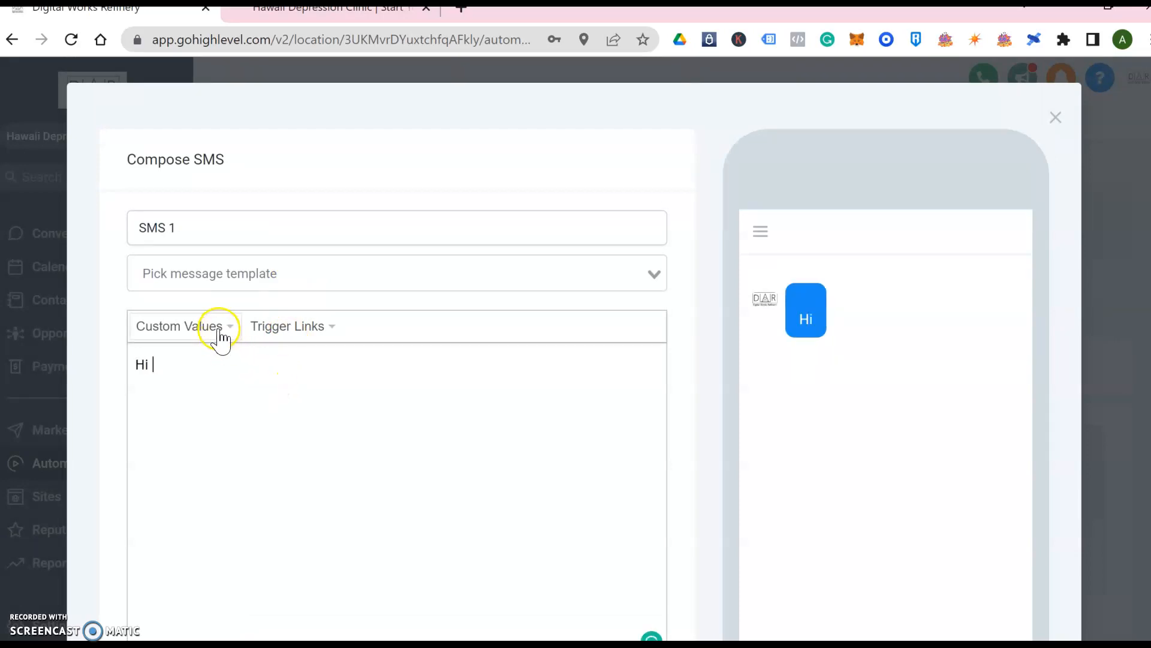
left_click(221, 337)
mouse_move(219, 360)
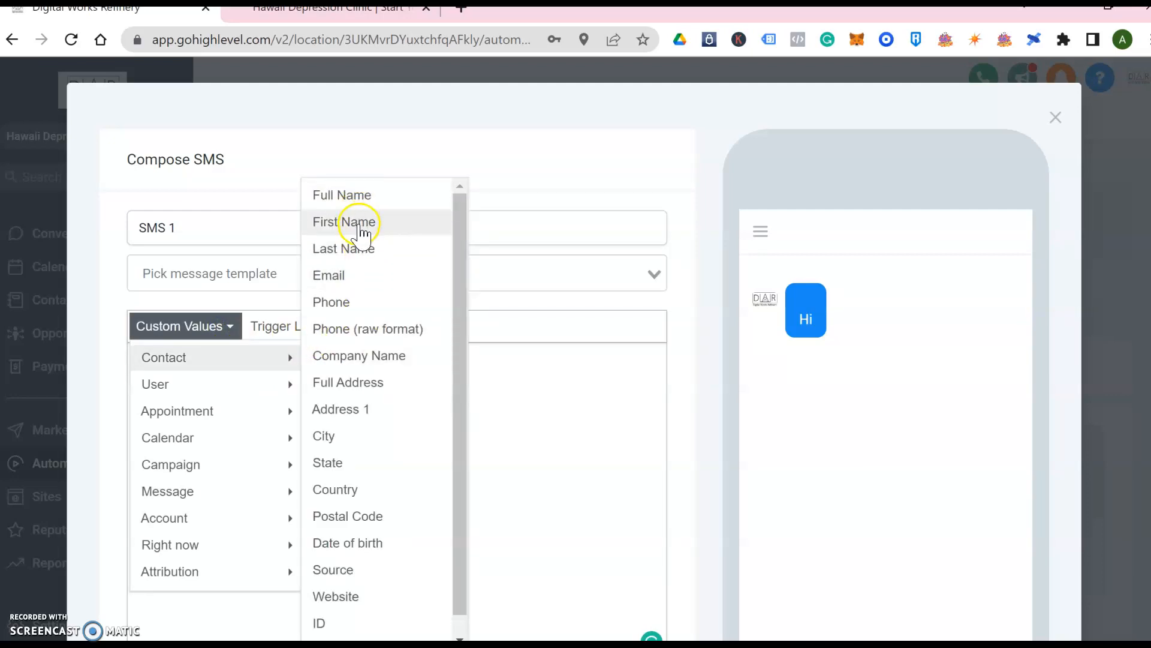
left_click(358, 224)
type(",")
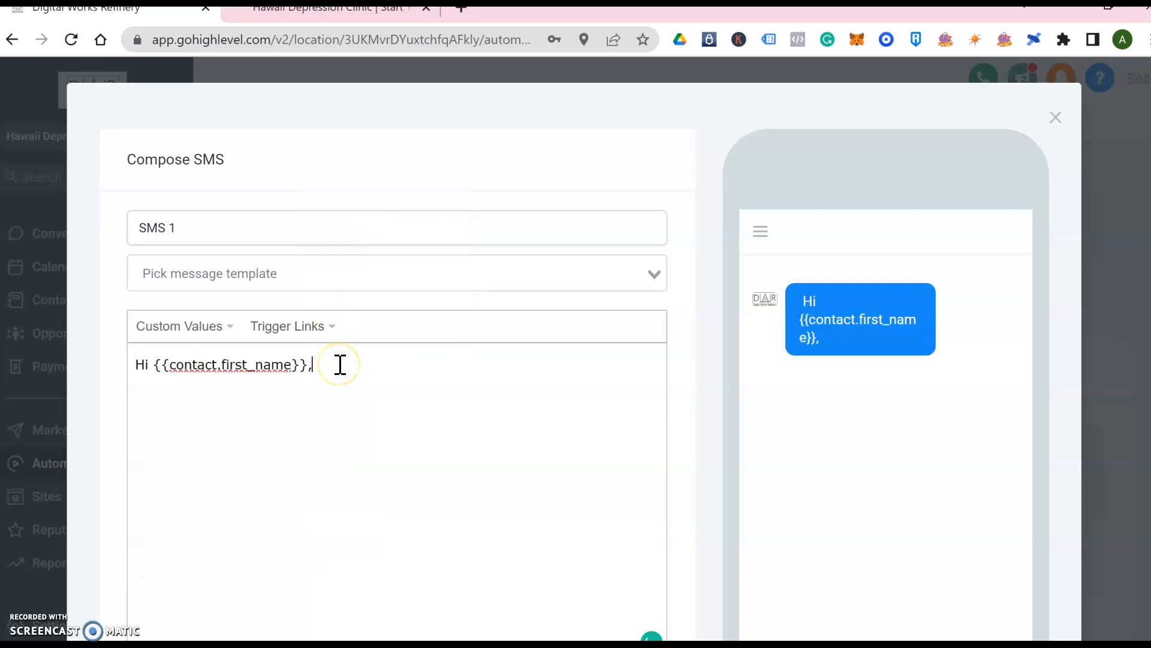
key("Return")
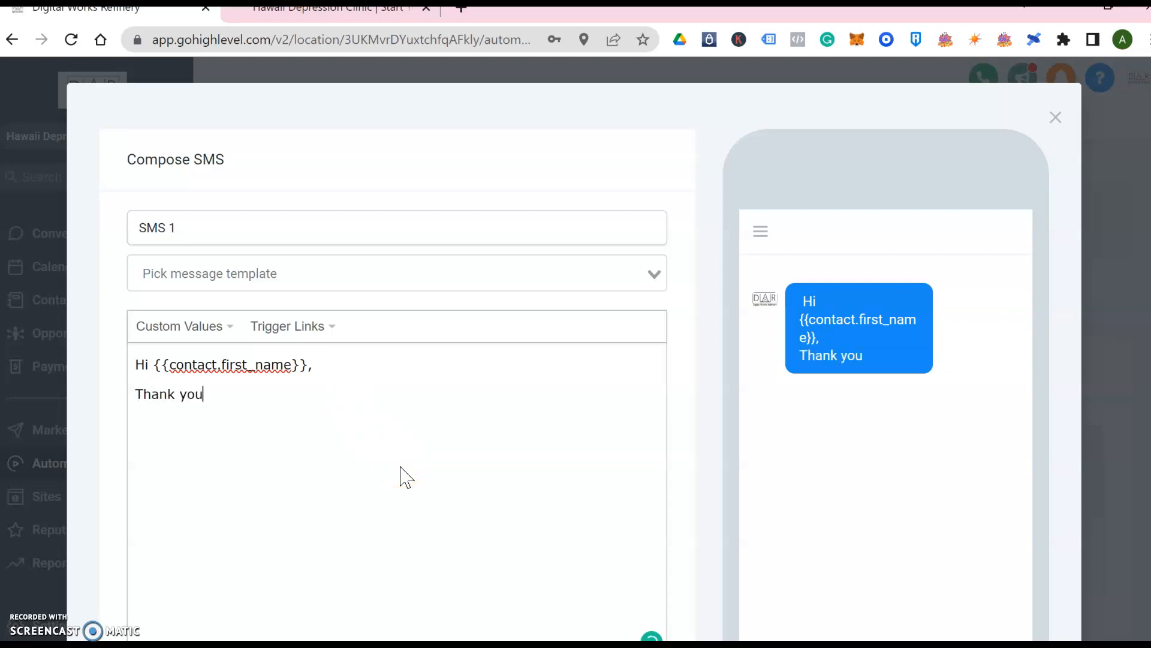
Write the thanks-for-submitting-the-form message promising staff follow-up, signed 'Thanks! HDC'
type("mitting ")
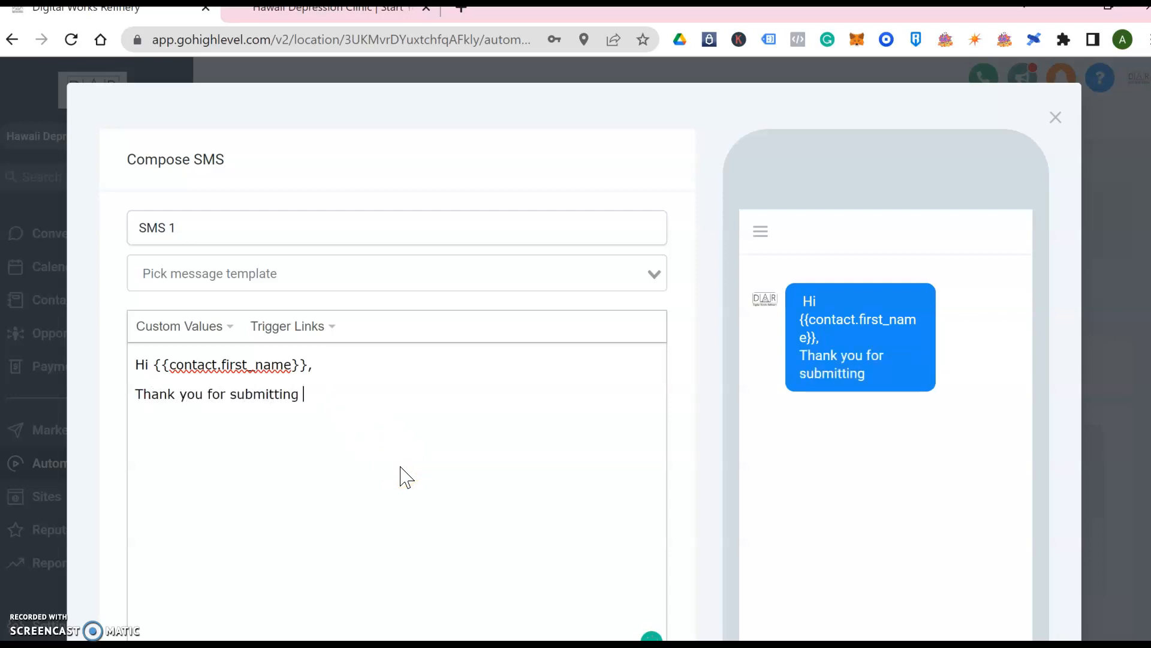
type("the form on o")
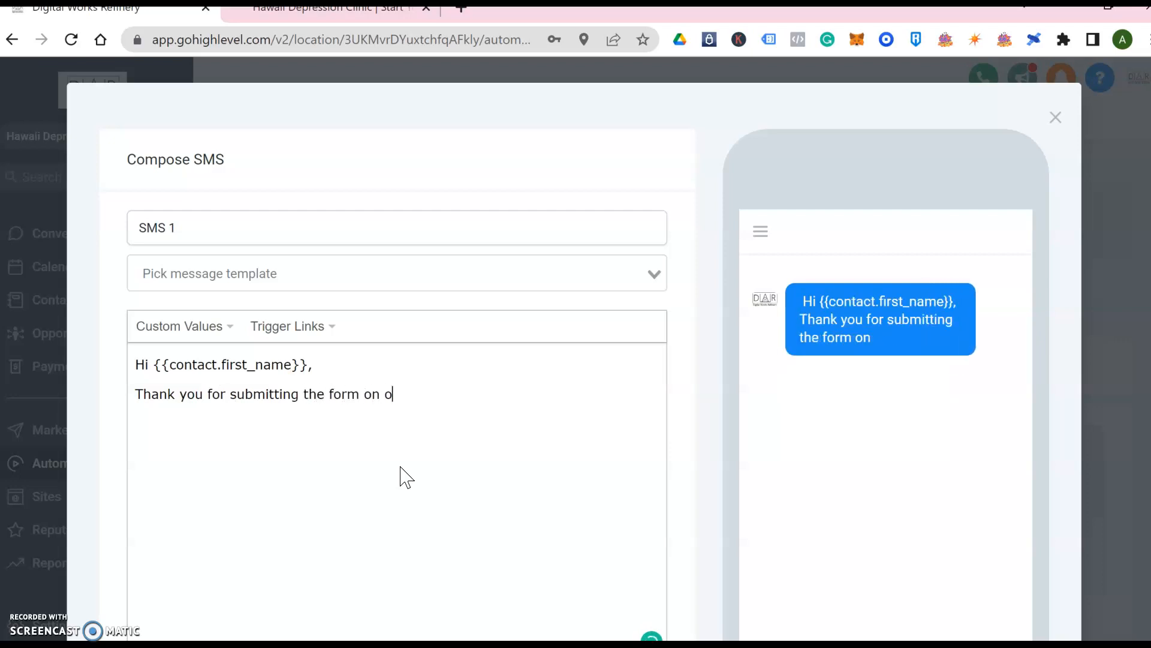
type("ur website. ")
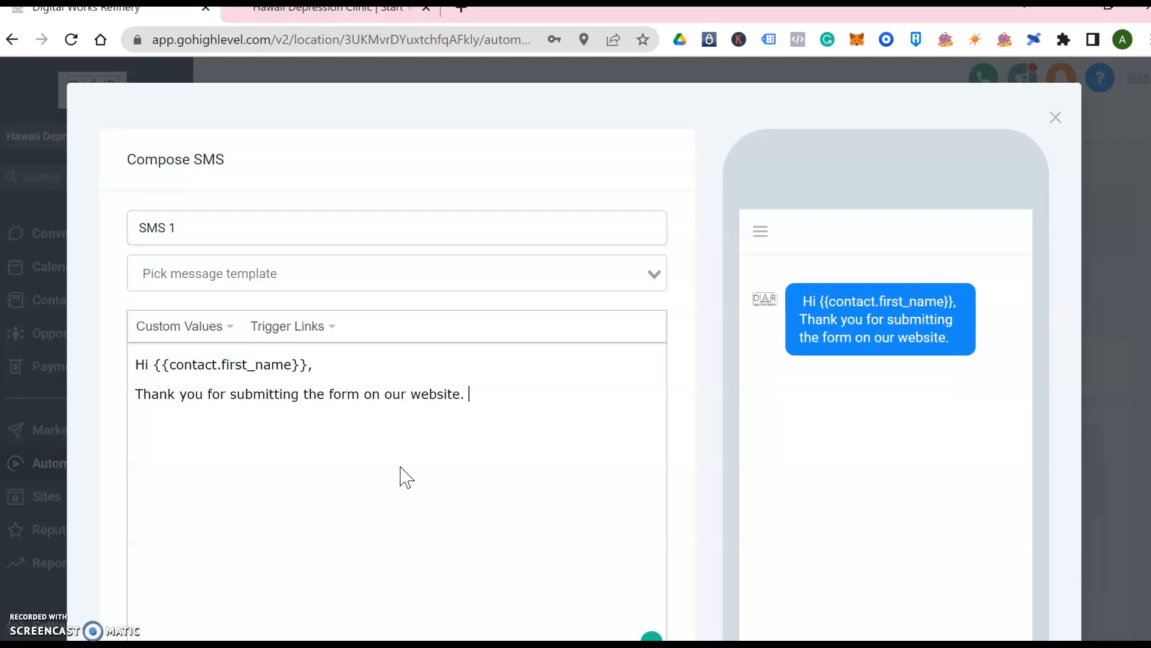
type("Our sta")
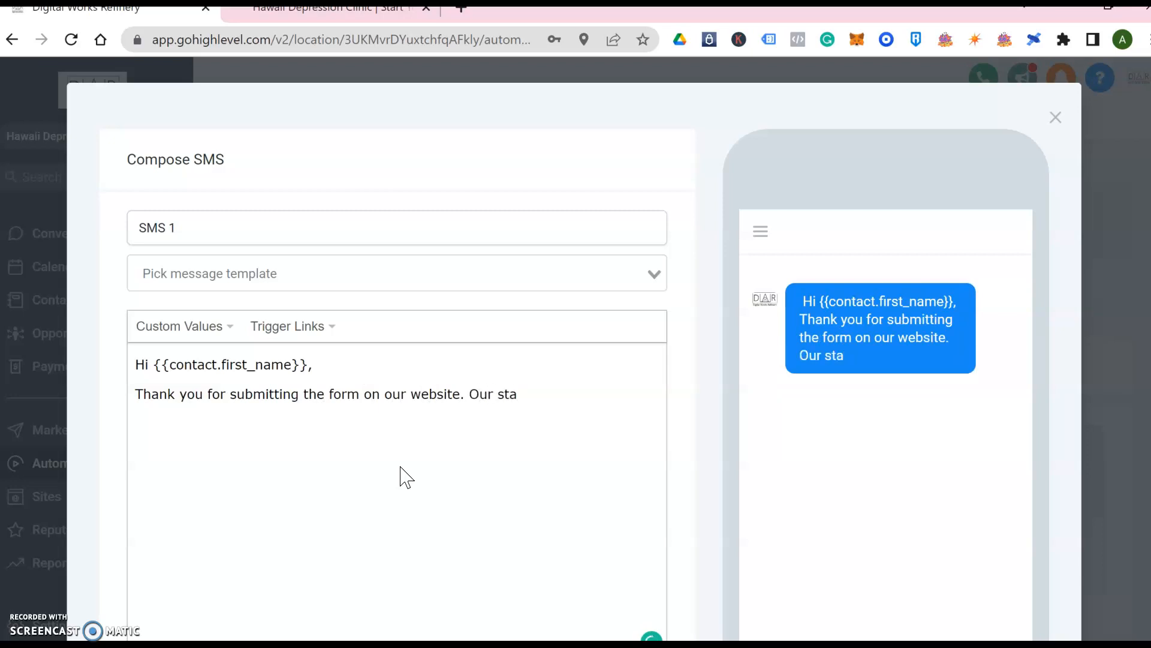
key("BackSpace")
key("BackSpace")
key("BackSpace")
key("BackSpace")
key("BackSpace")
key("BackSpace")
key("BackSpace")
type("A member from our staff")
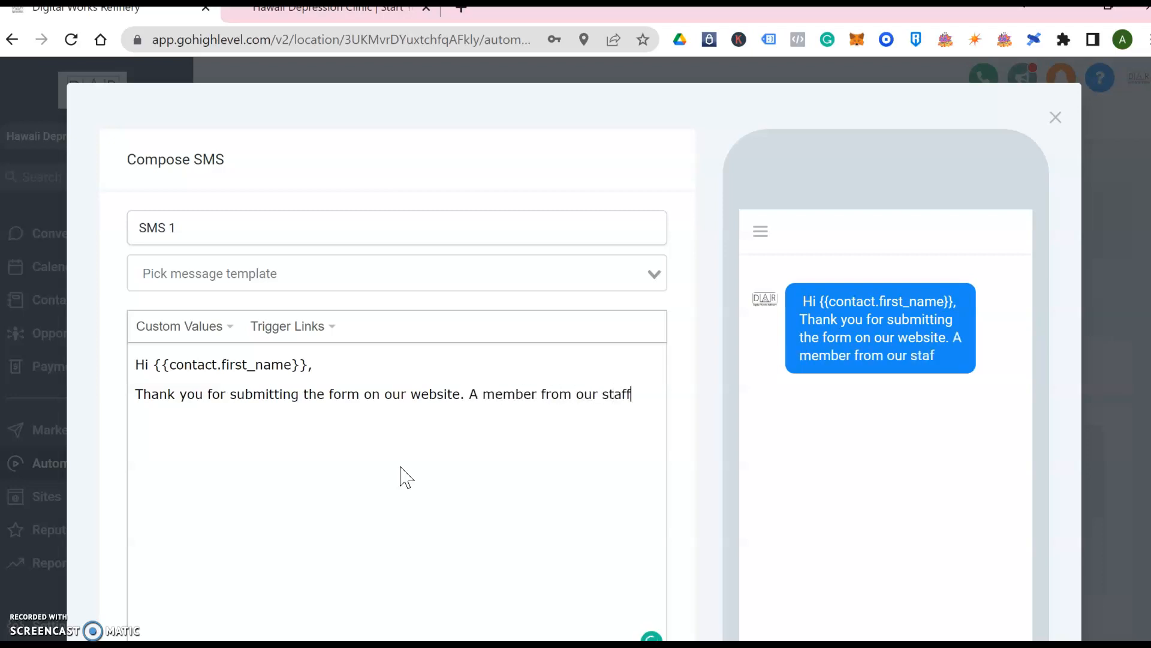
type(" will be rea")
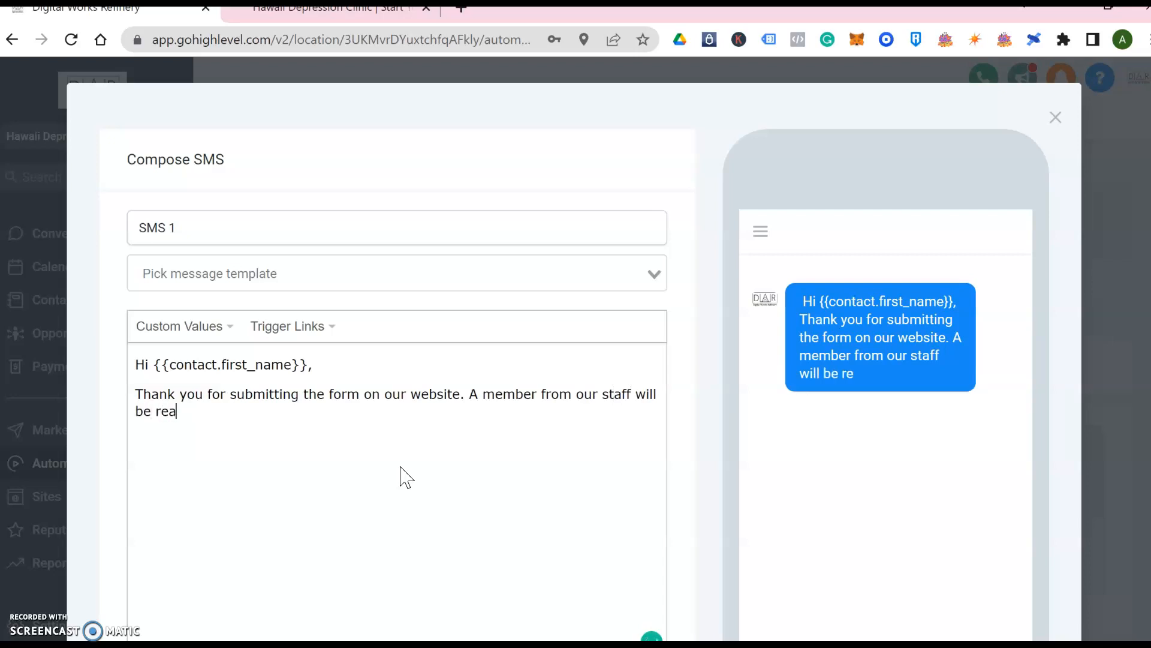
type("ching out to your shortly!")
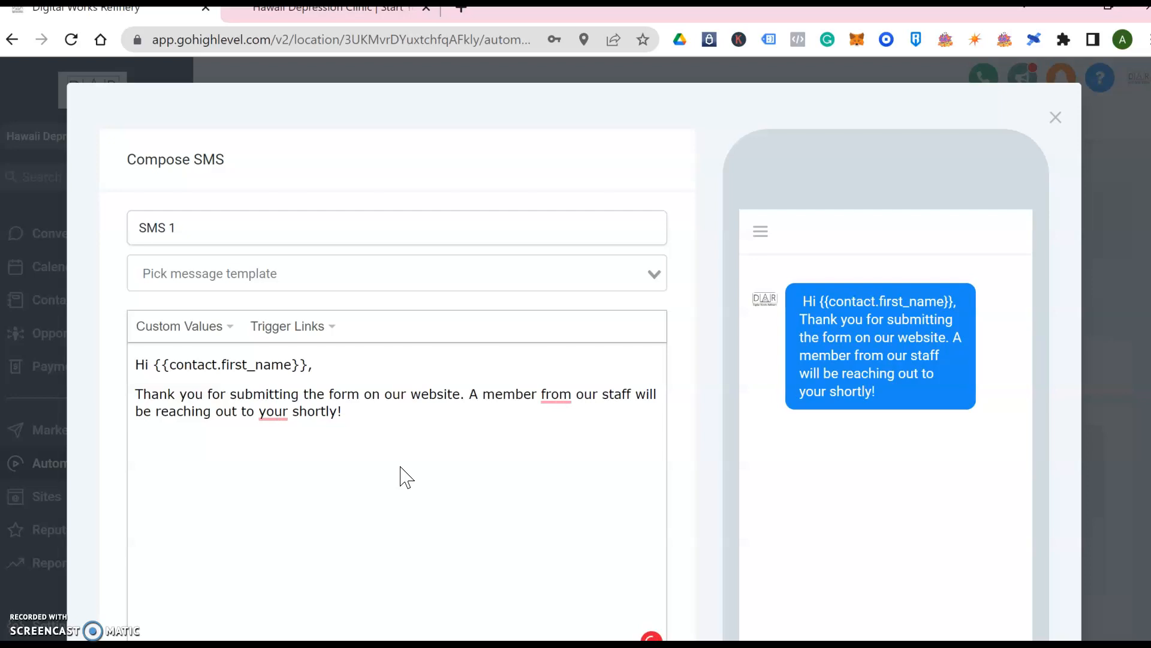
key("BackSpace")
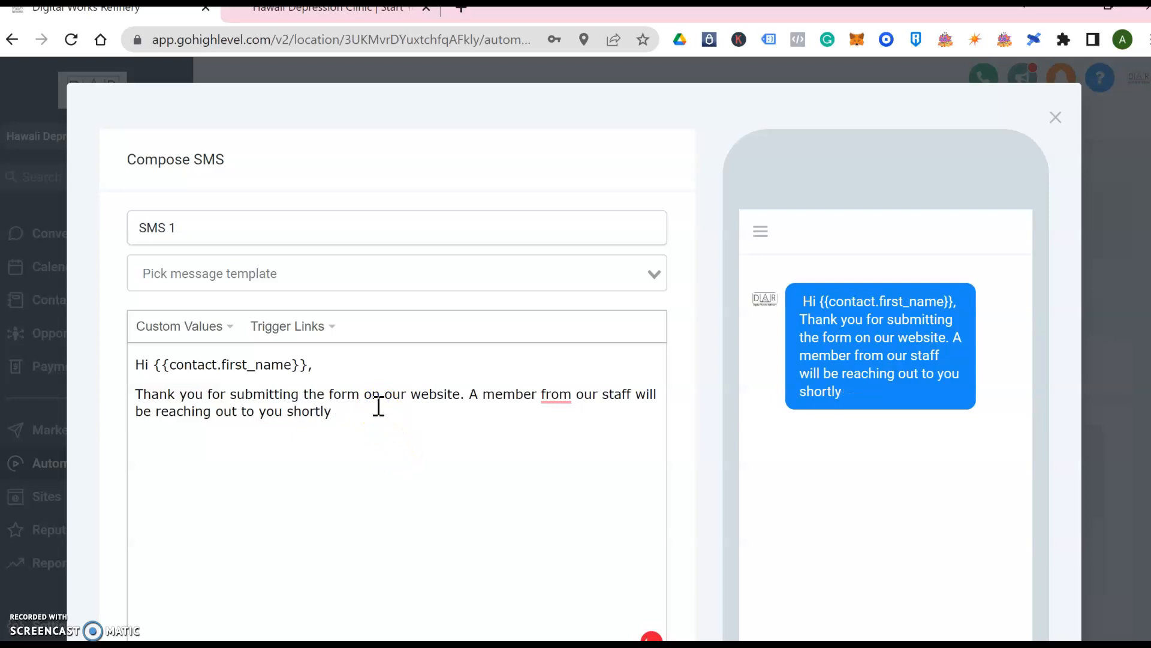
key("Return")
key("Return")
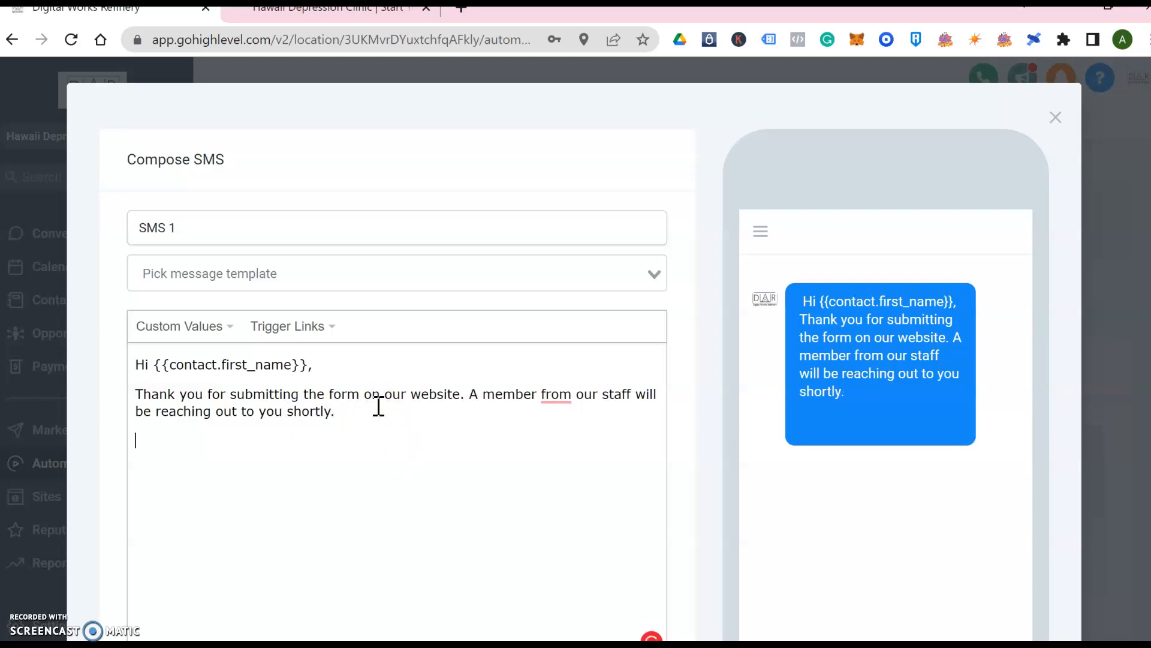
type("Thanks")
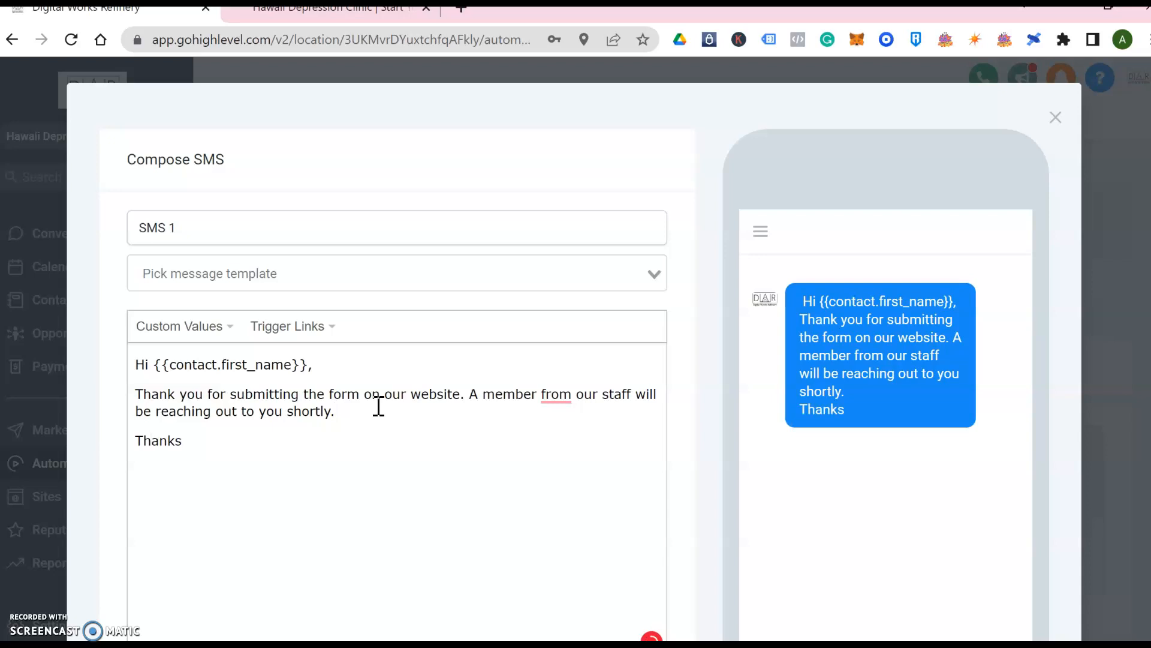
type("!")
key("Return")
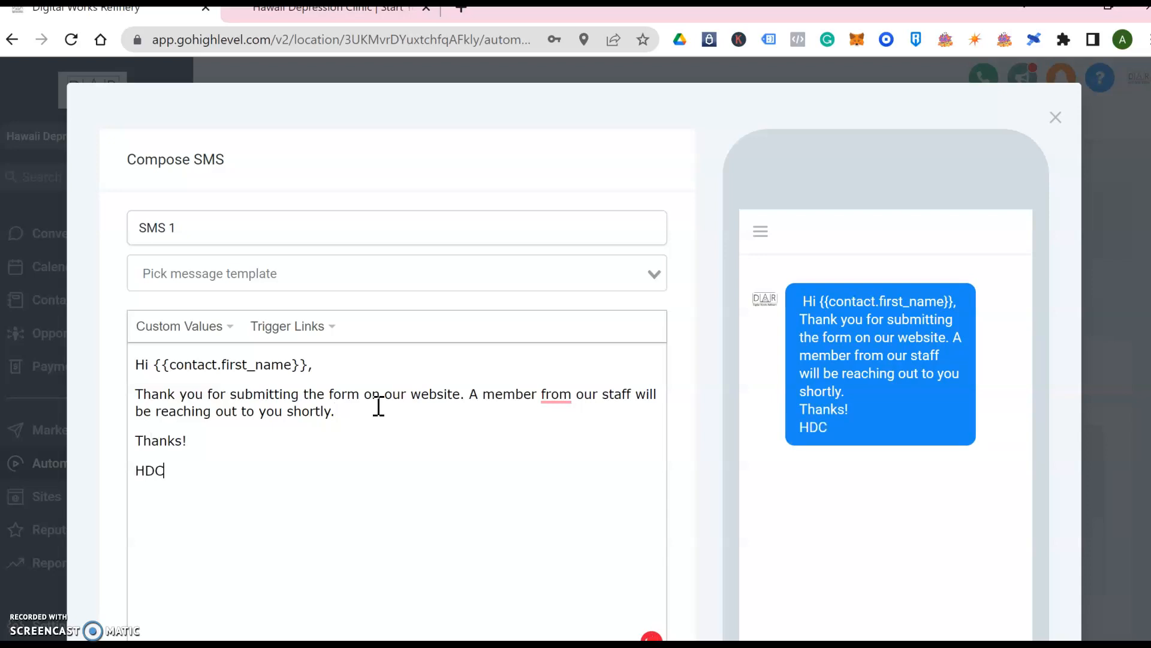
scroll(379, 406, "down", 3)
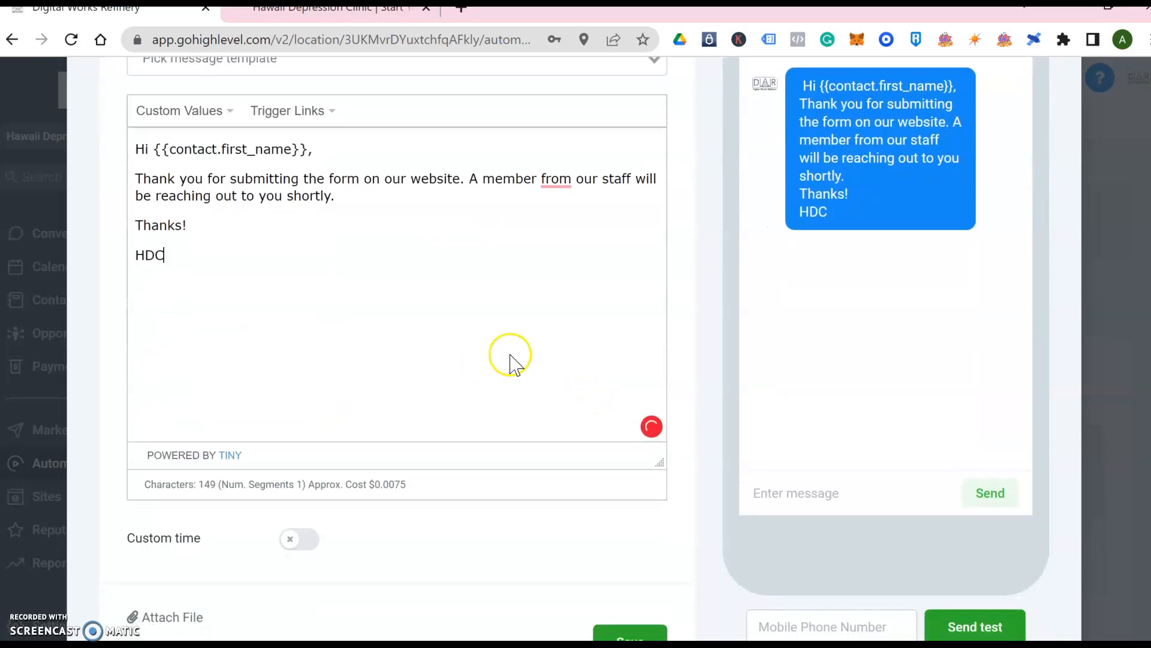
mouse_move(568, 180)
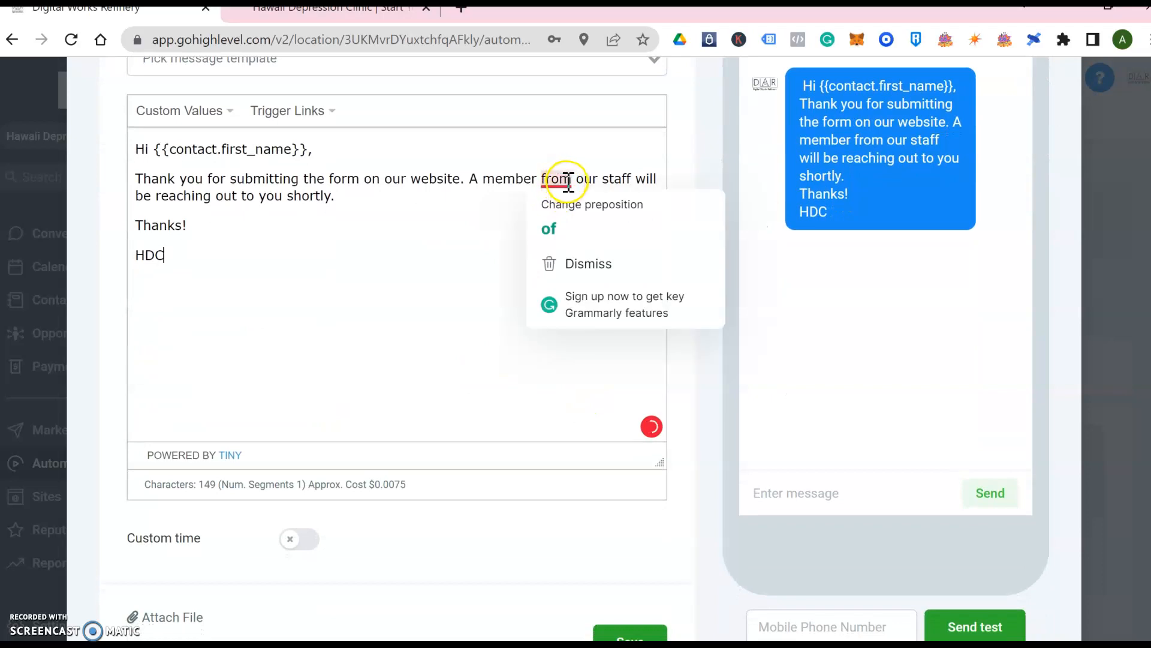
left_click(570, 225)
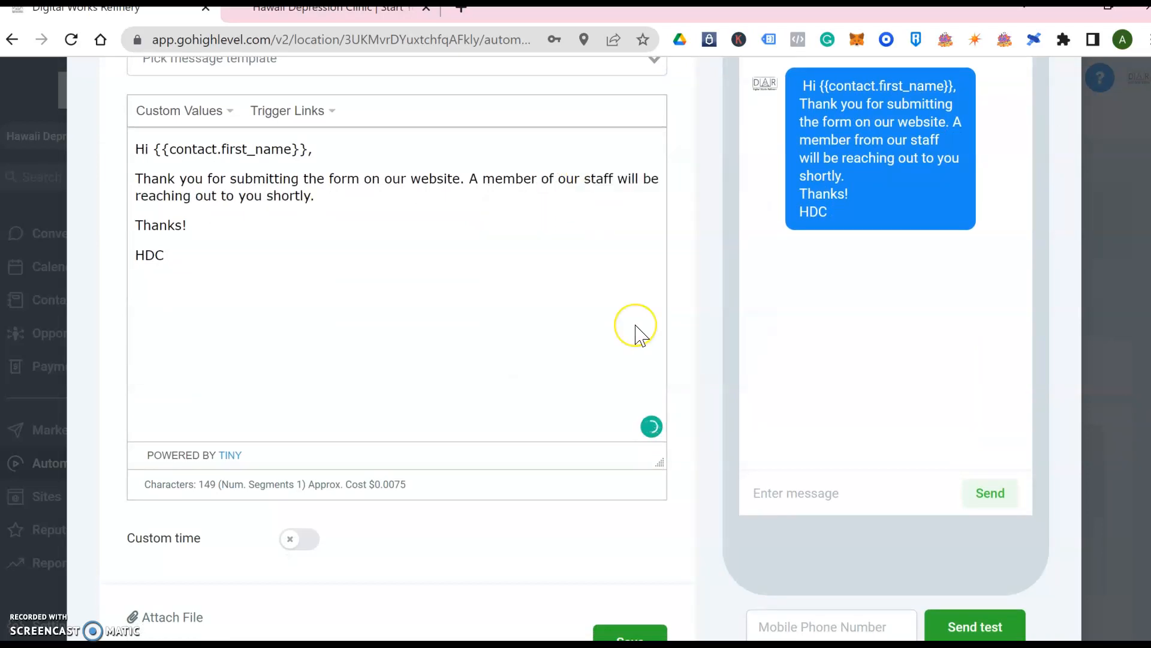
Enable a custom 08:00 am–05:00 pm send window for SMS 1 and save it
scroll(636, 326, "down", 2)
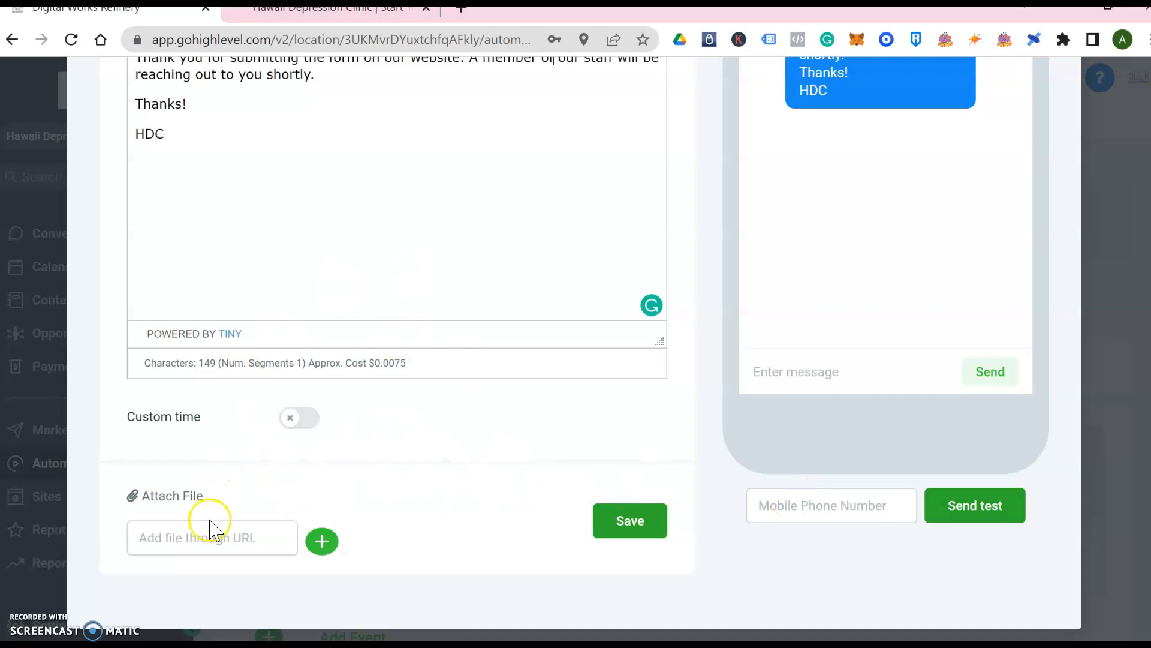
left_click(296, 423)
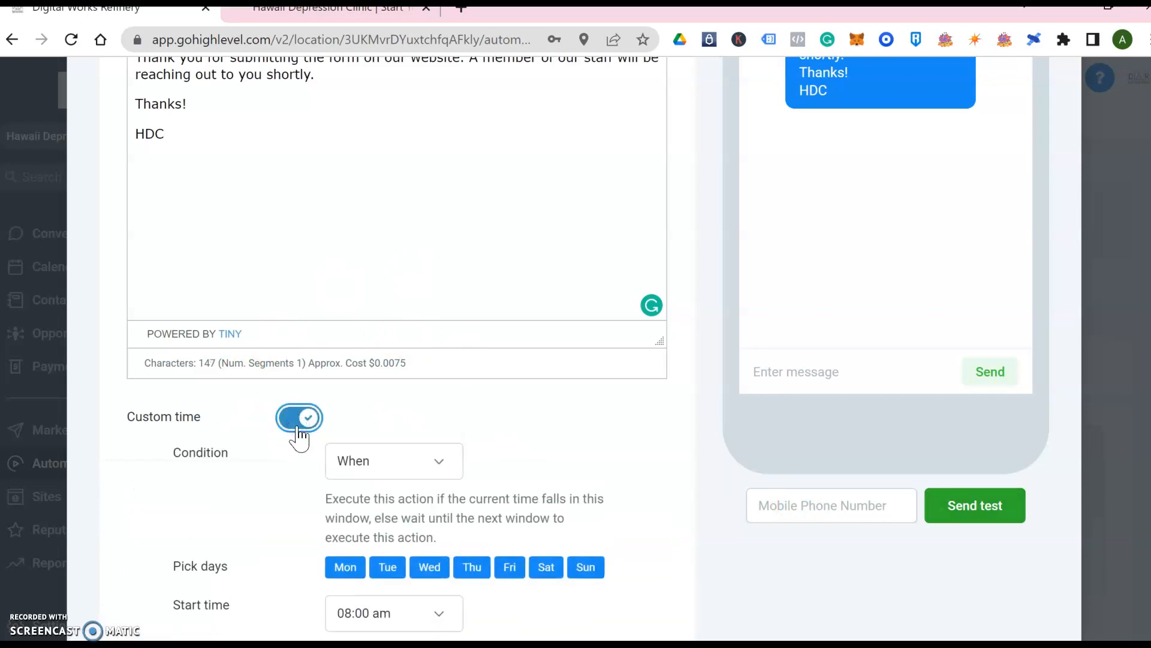
scroll(282, 498, "down", 2)
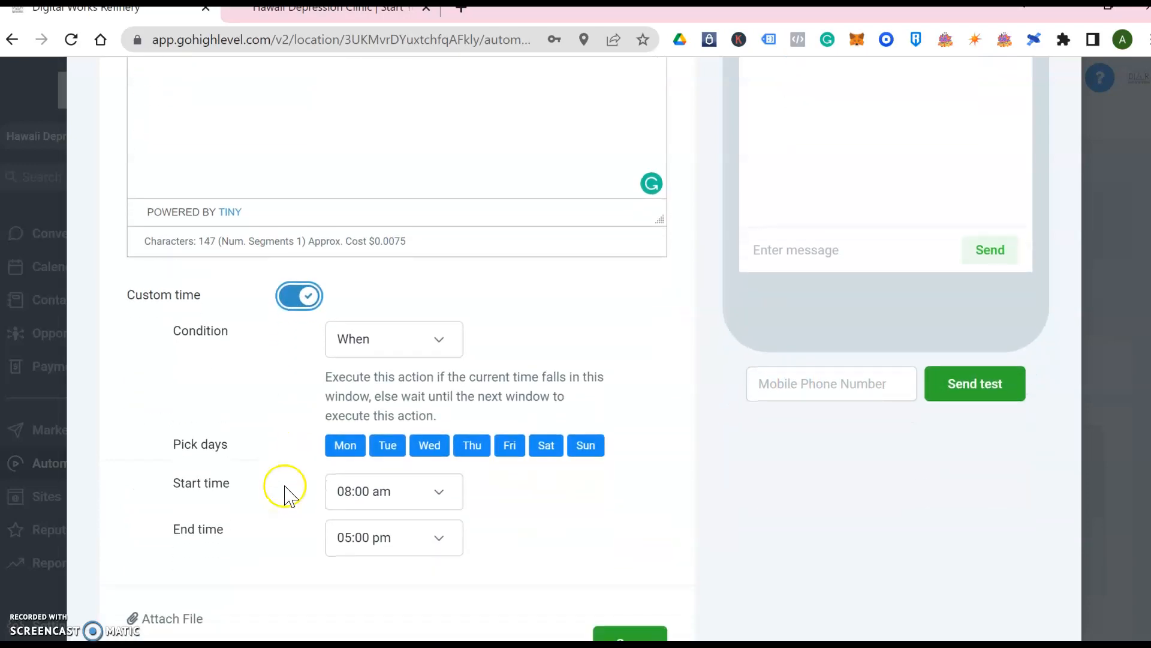
left_click(548, 452)
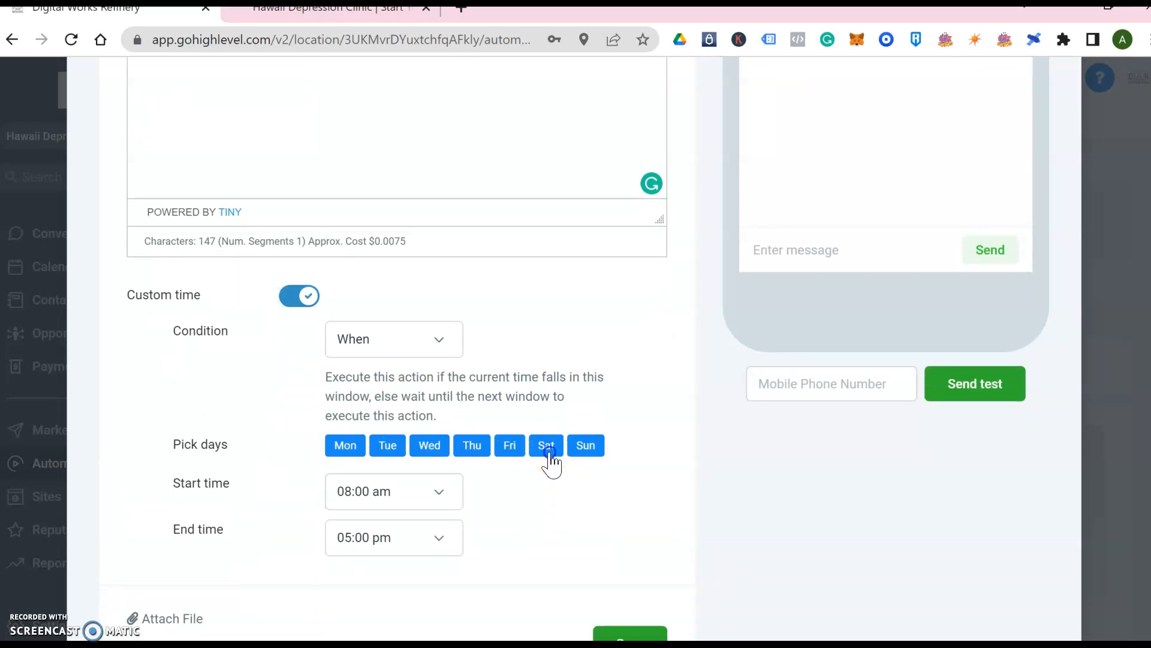
left_click(588, 454)
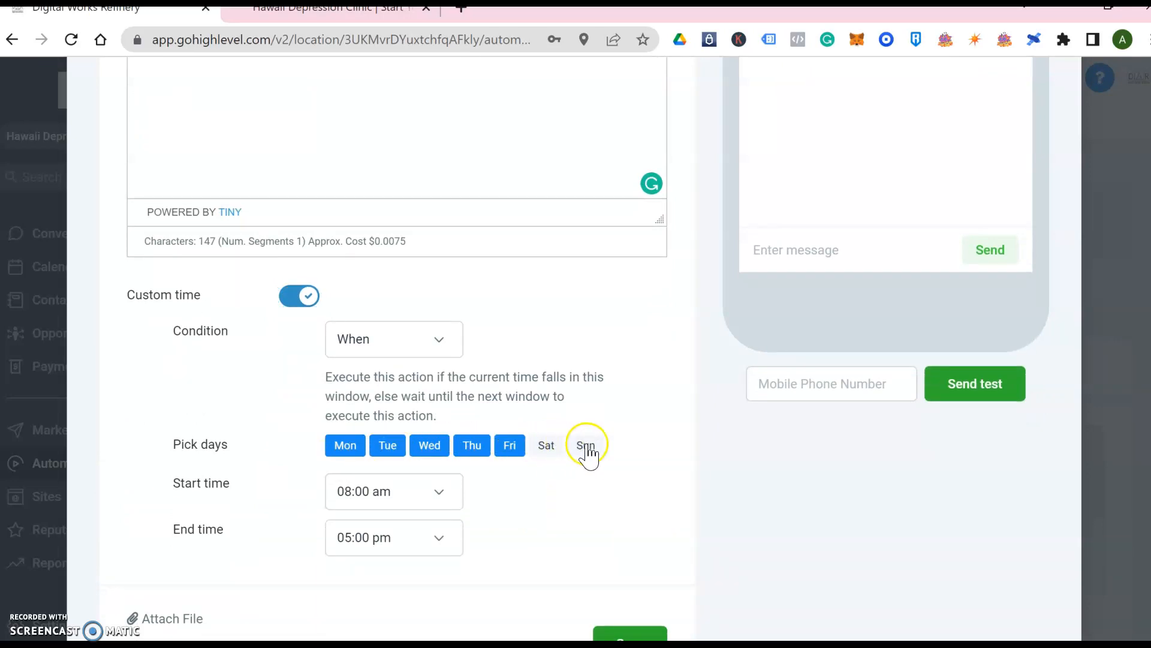
left_click(586, 448)
left_click(547, 450)
scroll(547, 454, "down", 2)
left_click(662, 524)
left_click(624, 431)
scroll(623, 429, "down", 2)
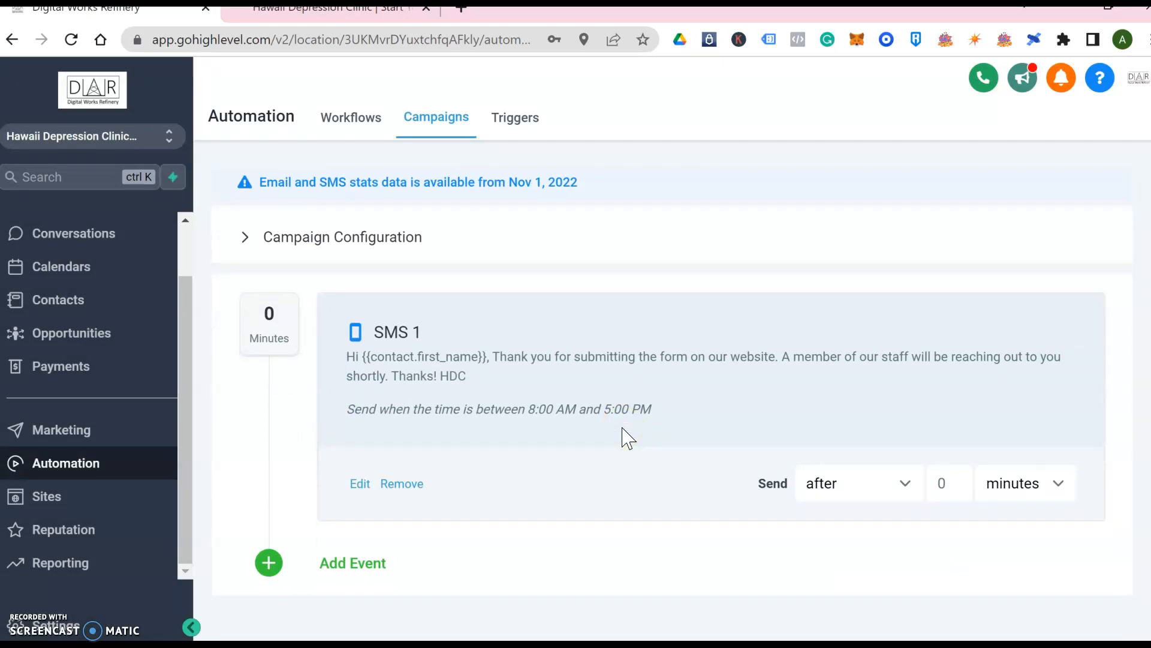
Set SMS 1 to send immediately and add an Email event to the campaign
left_click(905, 489)
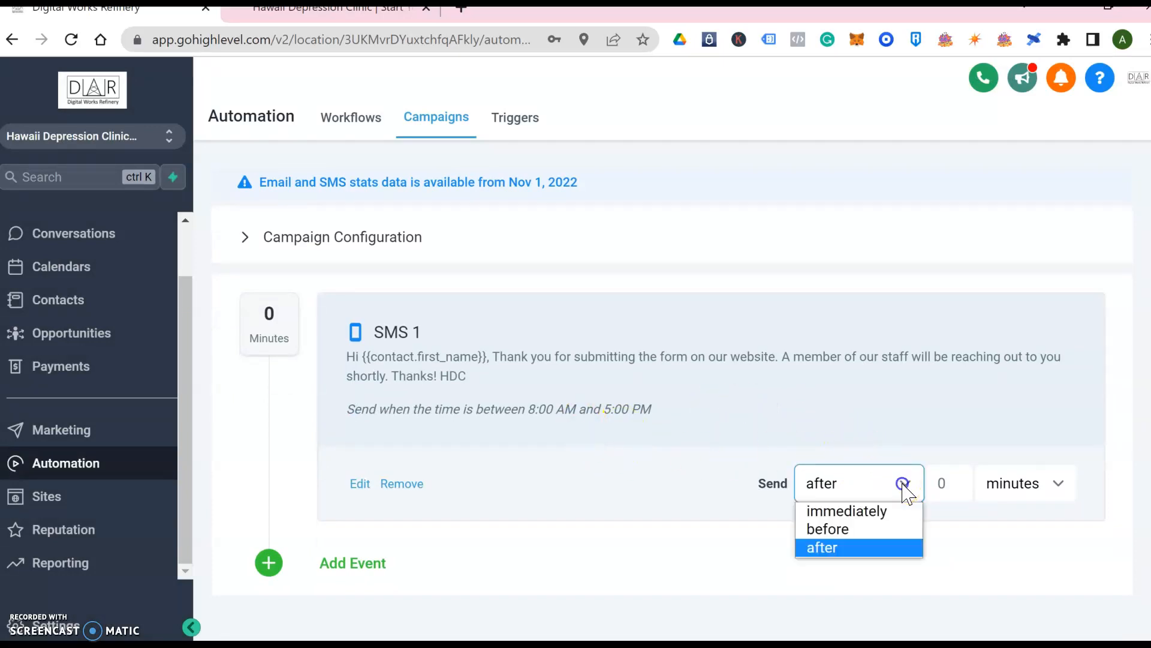
left_click(883, 517)
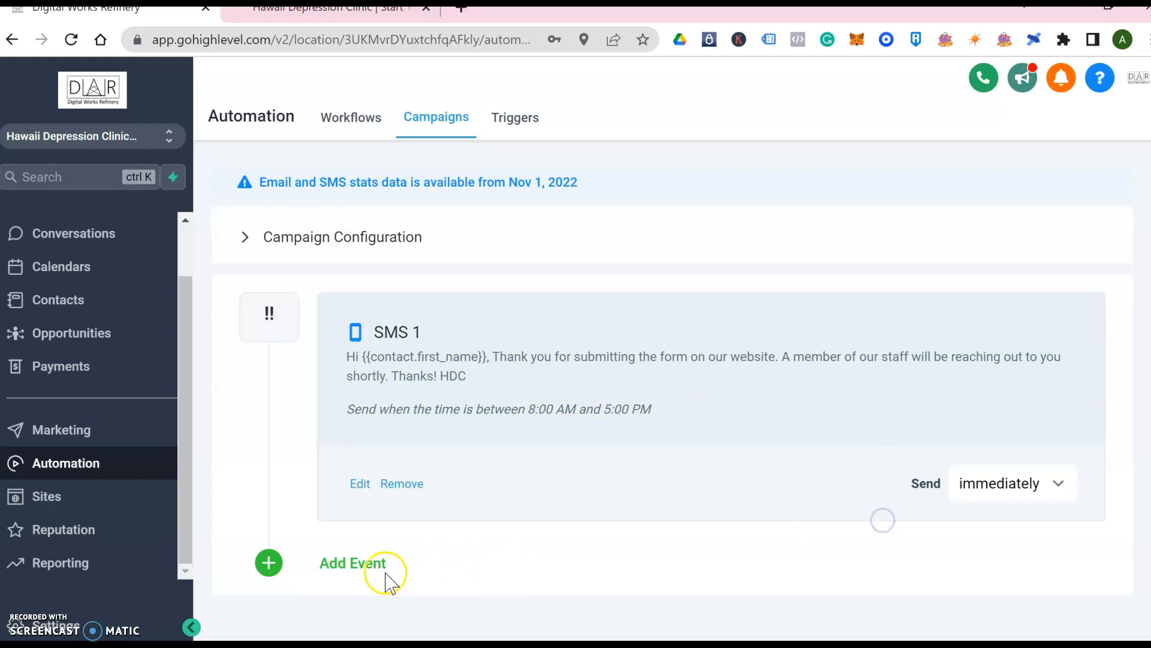
left_click(353, 563)
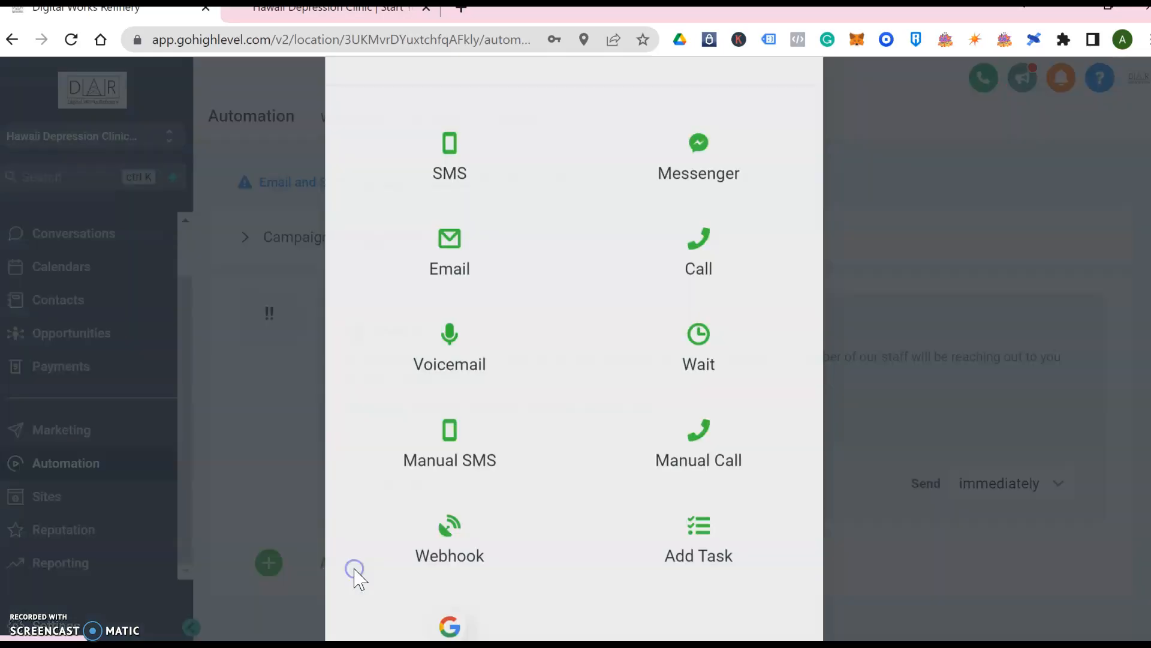
left_click(466, 335)
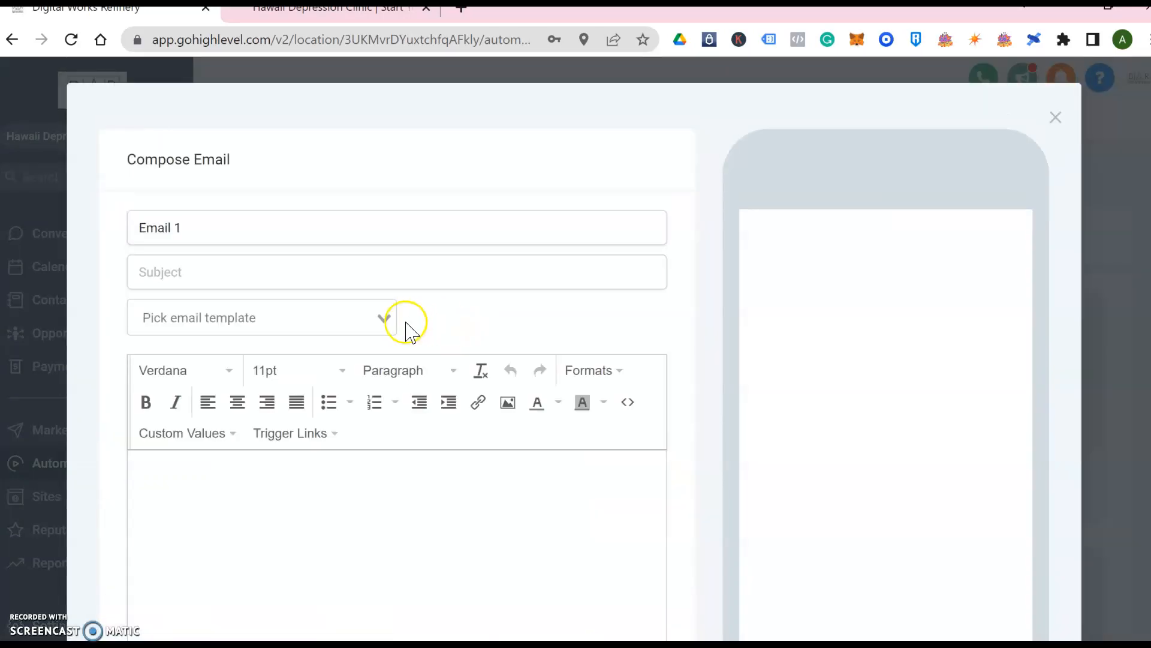
scroll(407, 326, "down", 1)
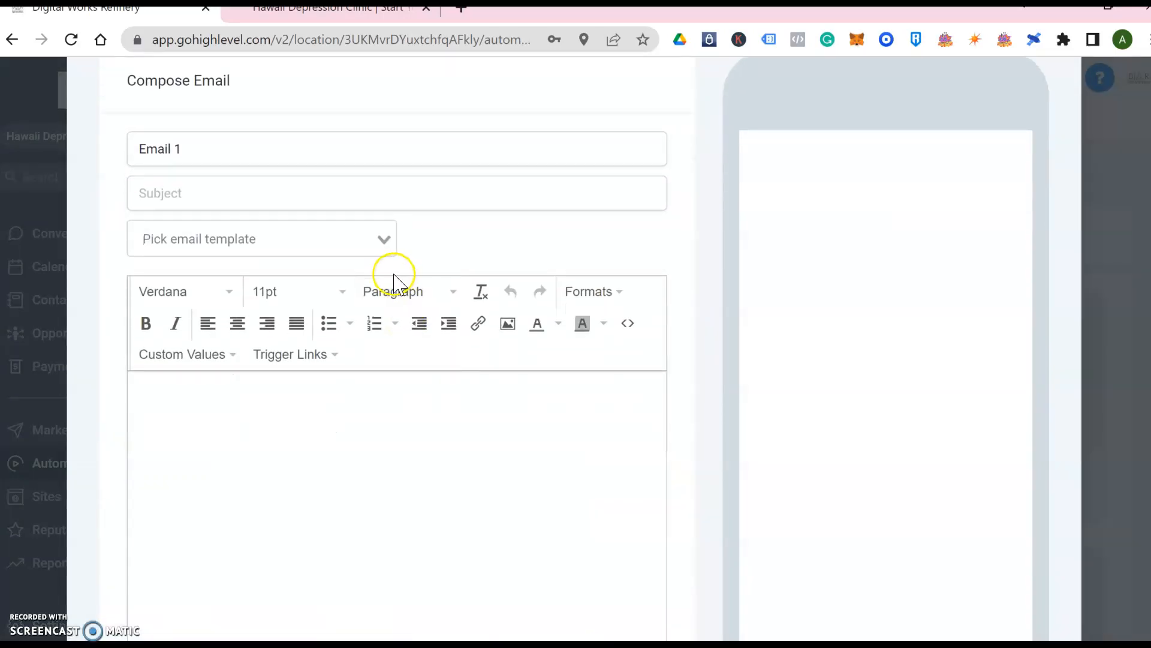
left_click(384, 244)
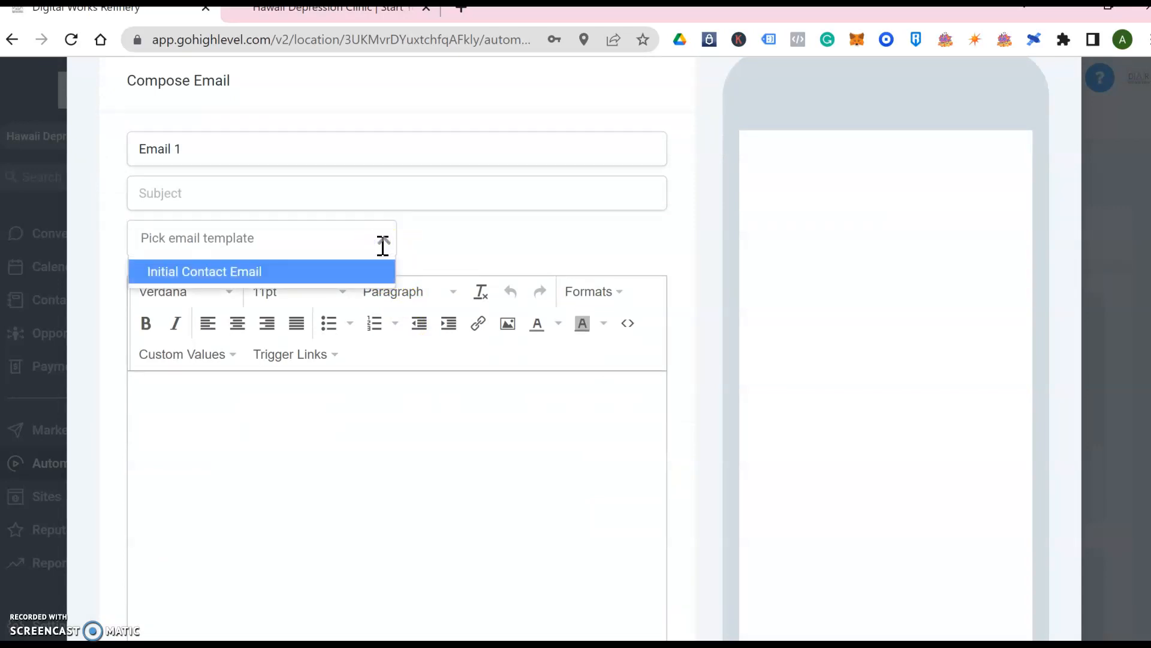
left_click(382, 244)
Write Email 1's greeting 'Hi {{contact.first_name}},' and 'Thanks for reaching out to Hawaii Depression Clinic.'
left_click(327, 465)
type("Hi")
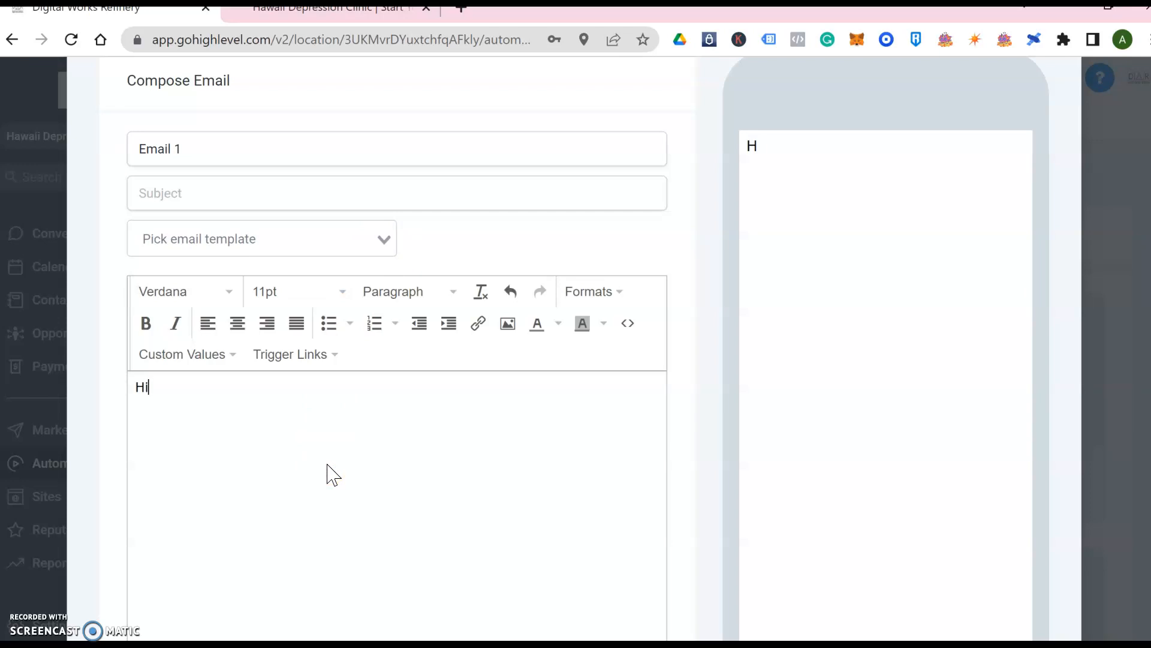
left_click(227, 351)
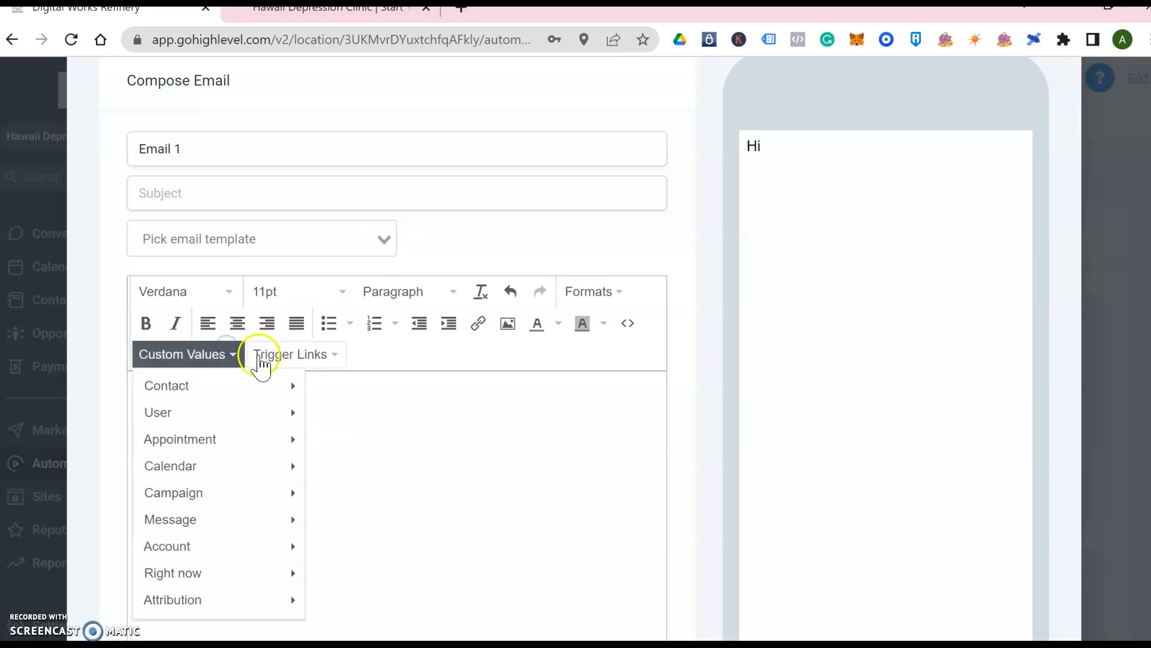
left_click(252, 390)
left_click(368, 221)
type(",")
key("Return")
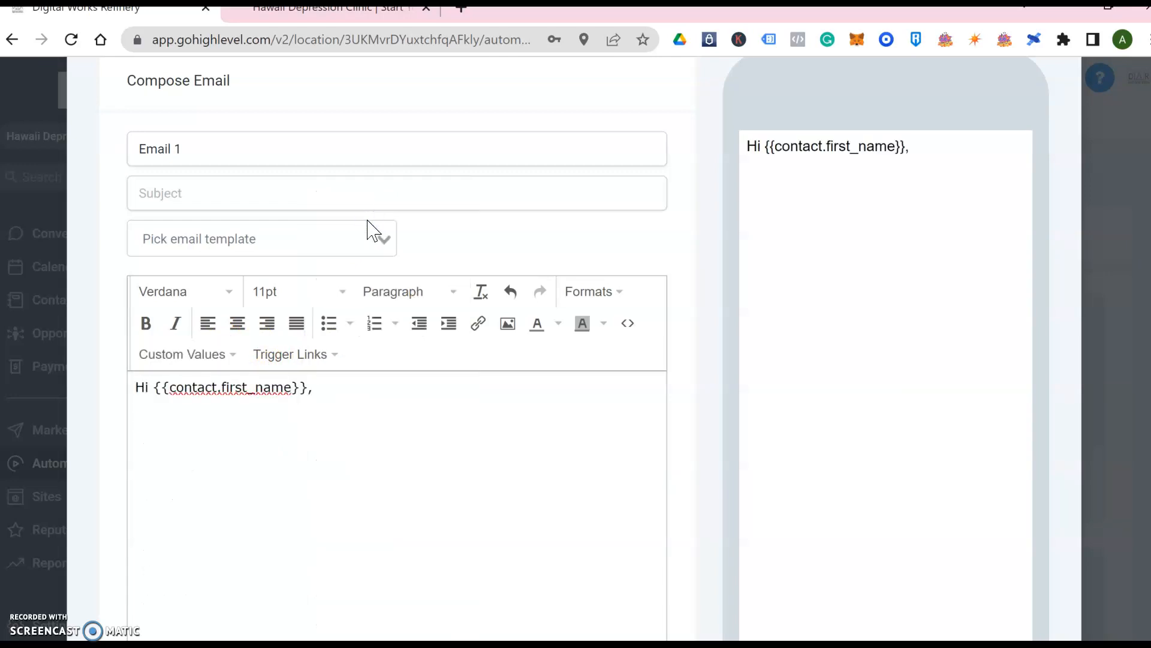
type("Thanks for rea")
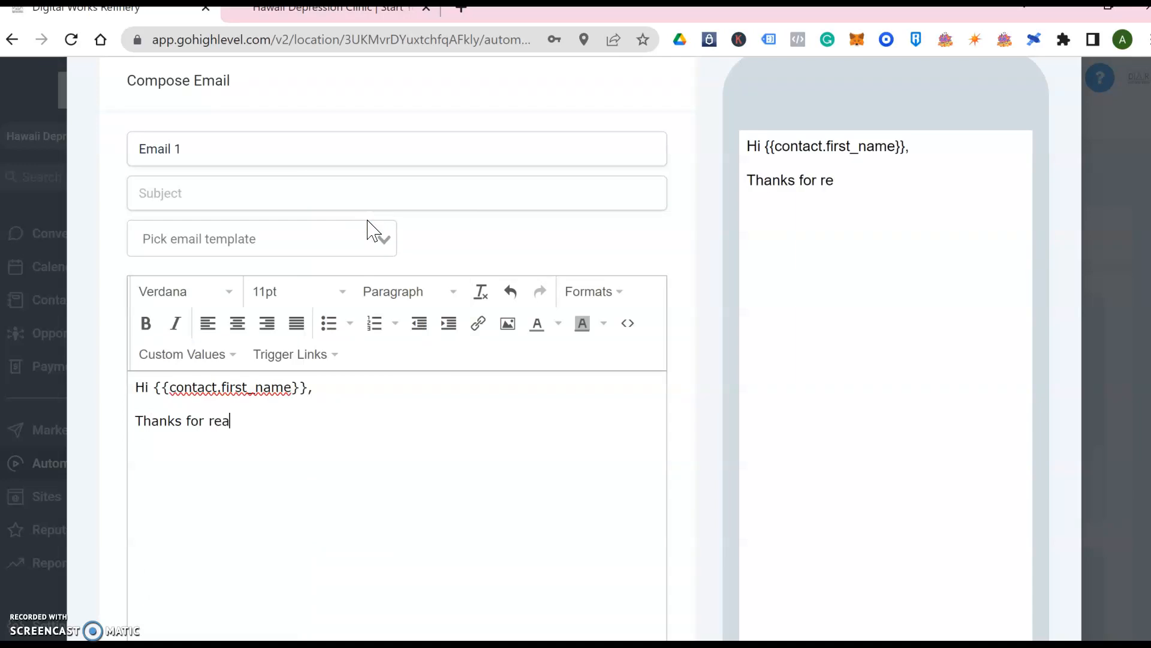
type("ching out to ")
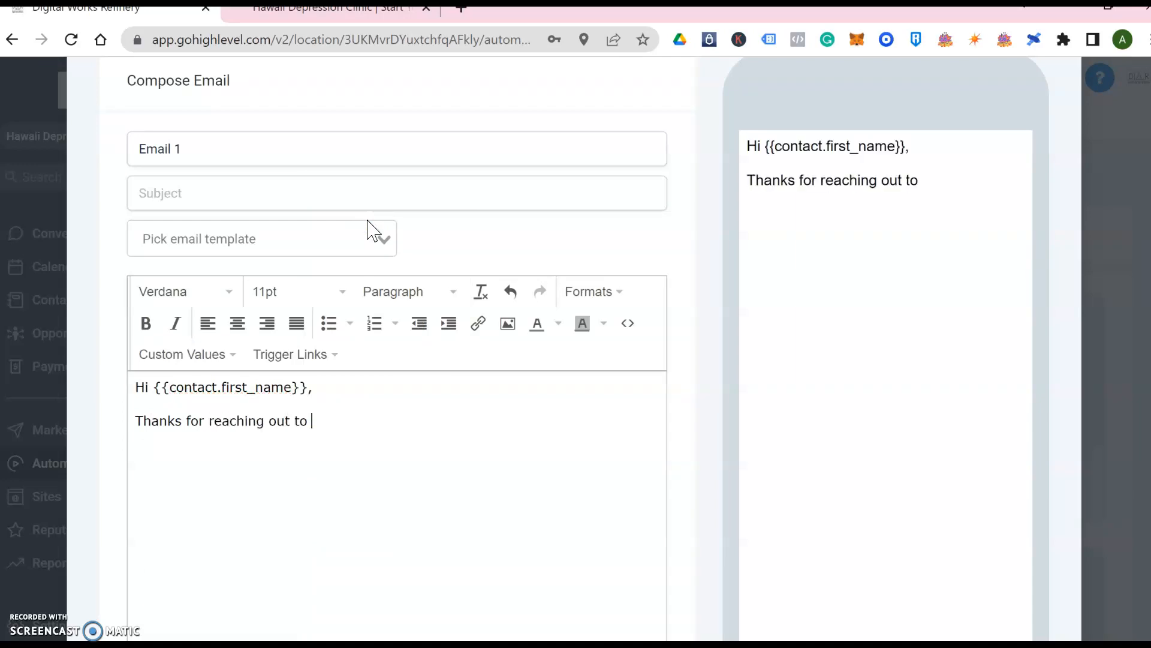
type("Hawaii Depres")
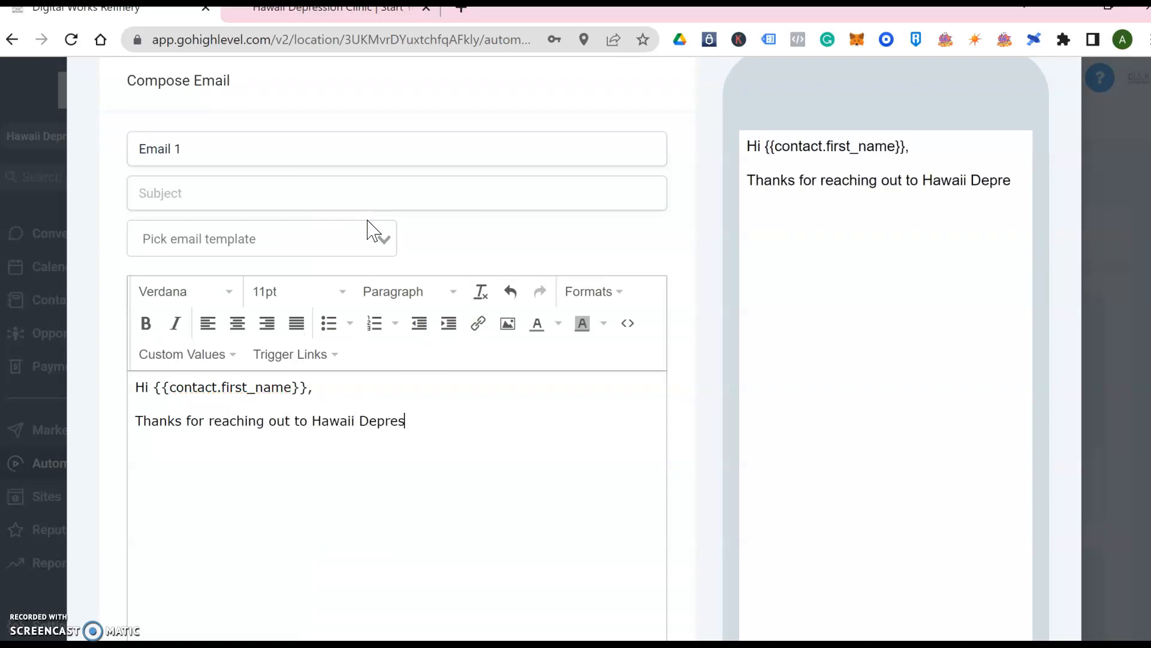
type("sion Clinic.")
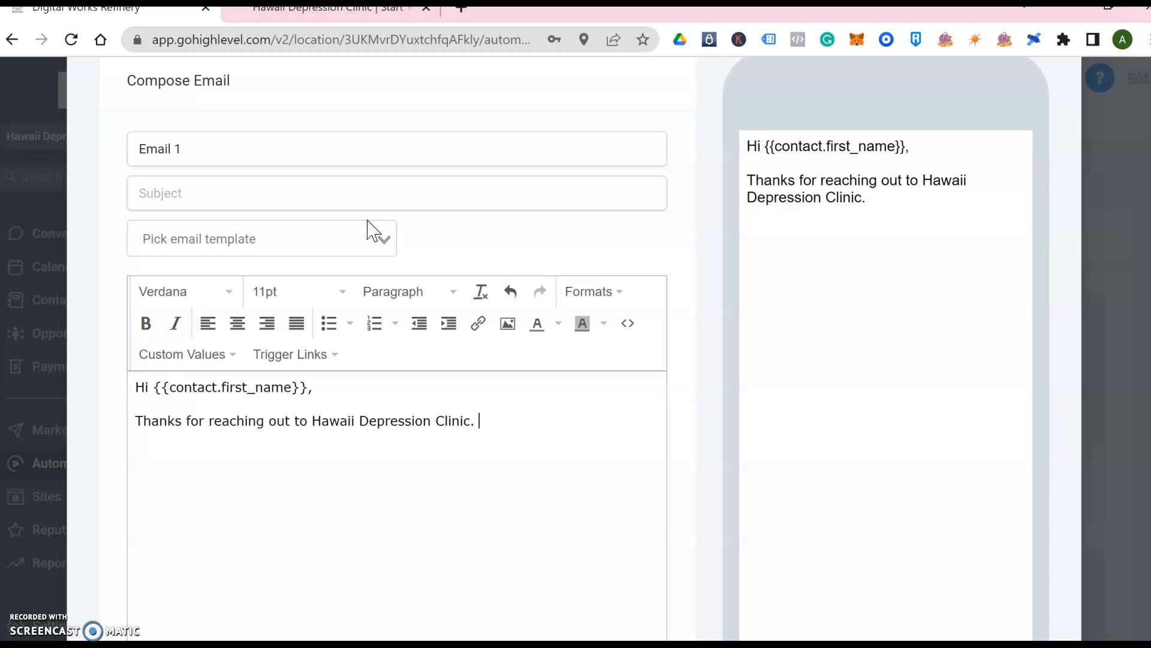
type("We believe in ...")
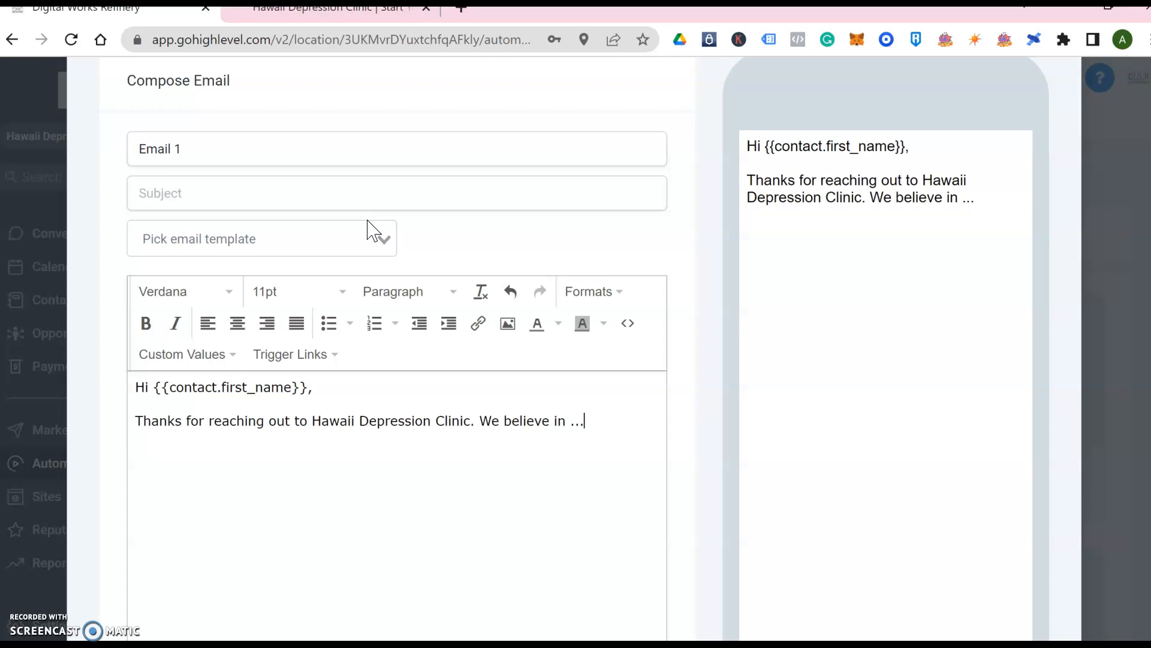
left_click(380, 236)
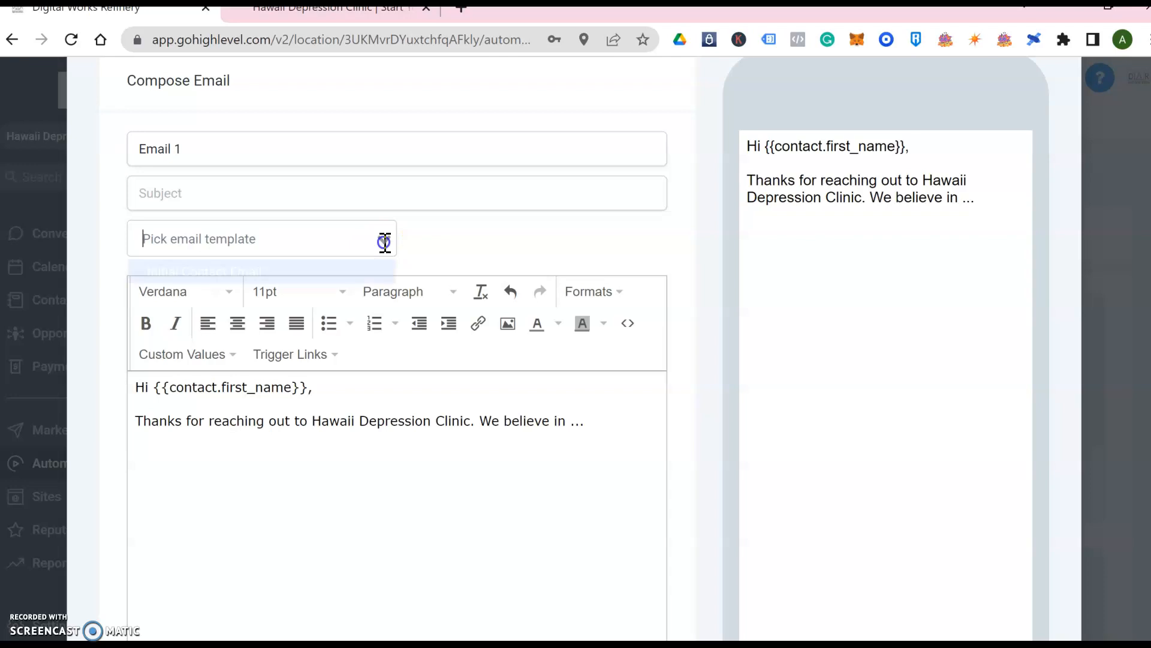
Fill Email 1 with the Initial Contact Email template and save it
left_click(343, 274)
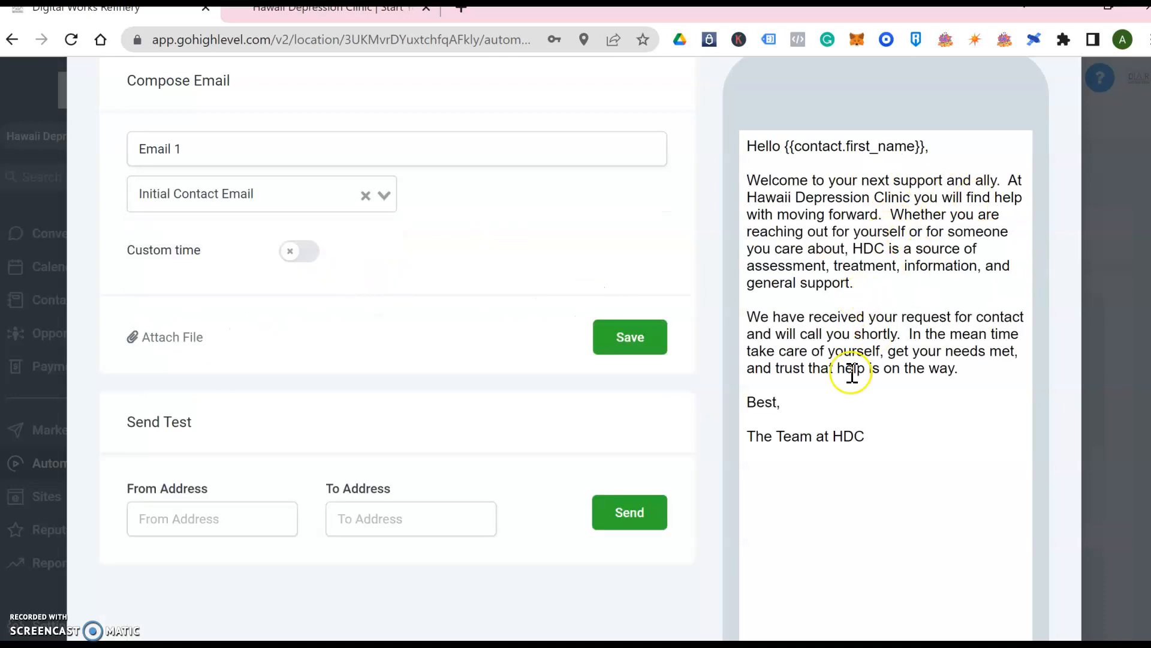
scroll(719, 416, "down", 2)
scroll(720, 417, "down", 1)
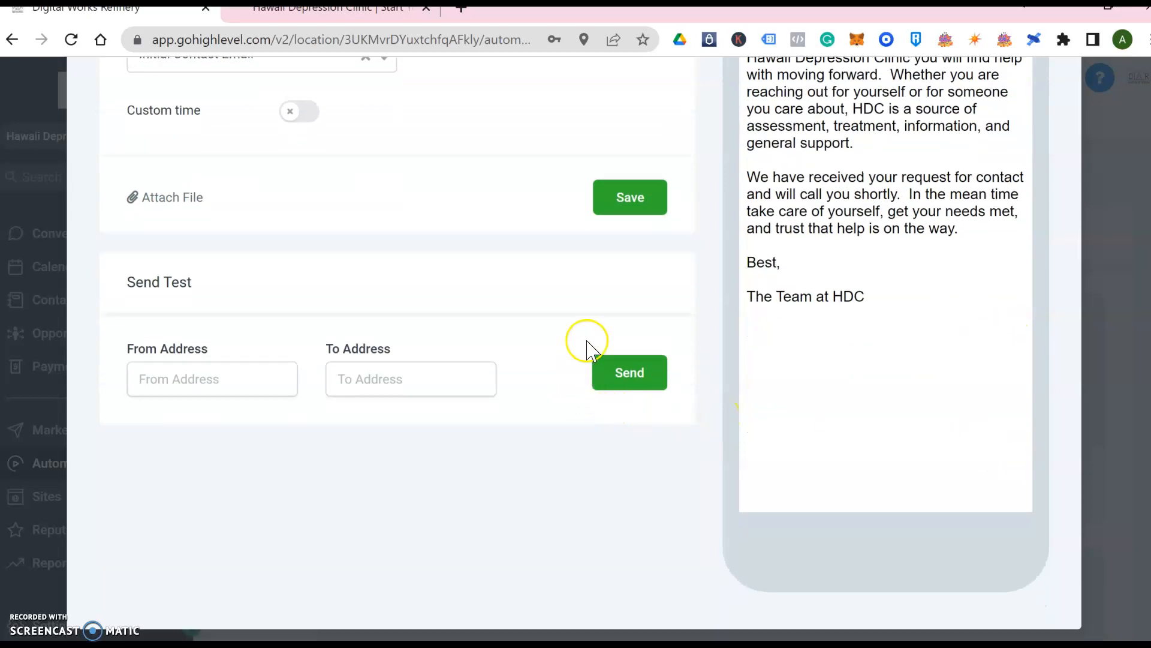
left_click(623, 205)
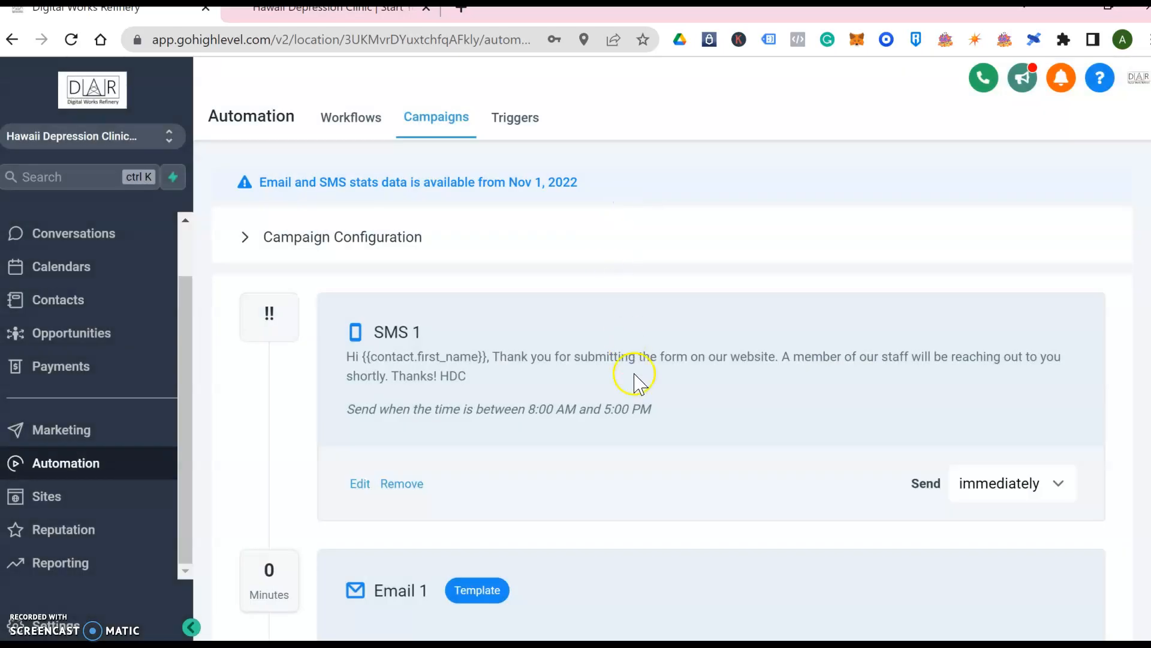
Set Email 1 to send after 10 minutes
scroll(651, 414, "down", 2)
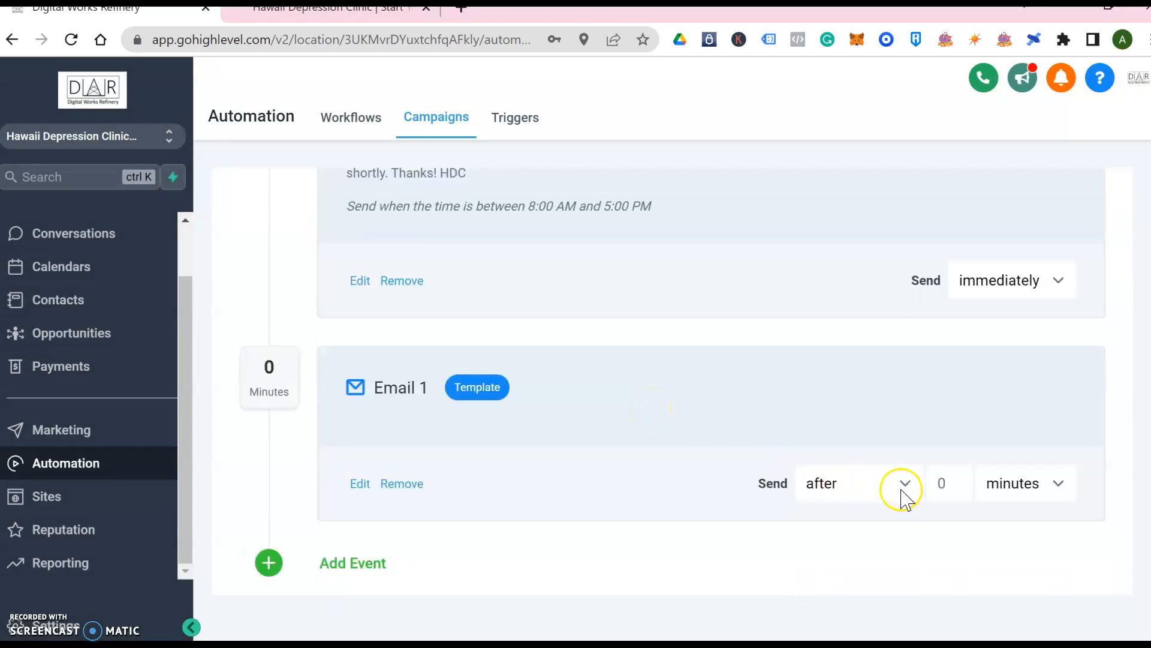
left_click(950, 485)
type("10")
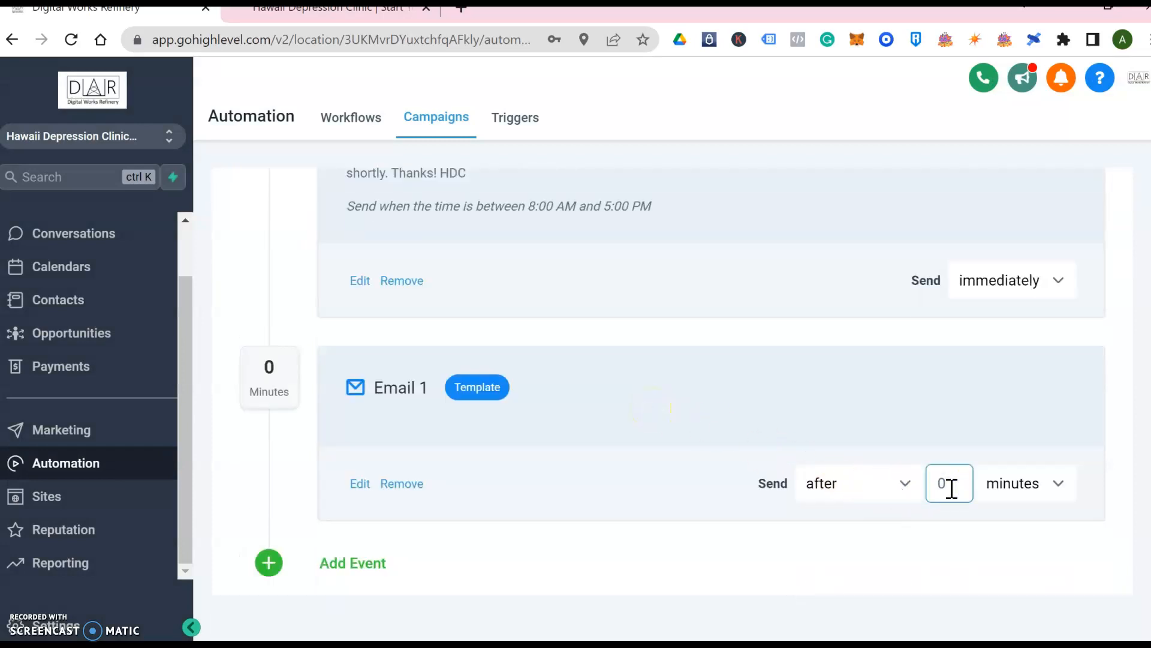
key("BackSpace")
key("BackSpace")
key("BackSpace")
type("10")
left_click(441, 537)
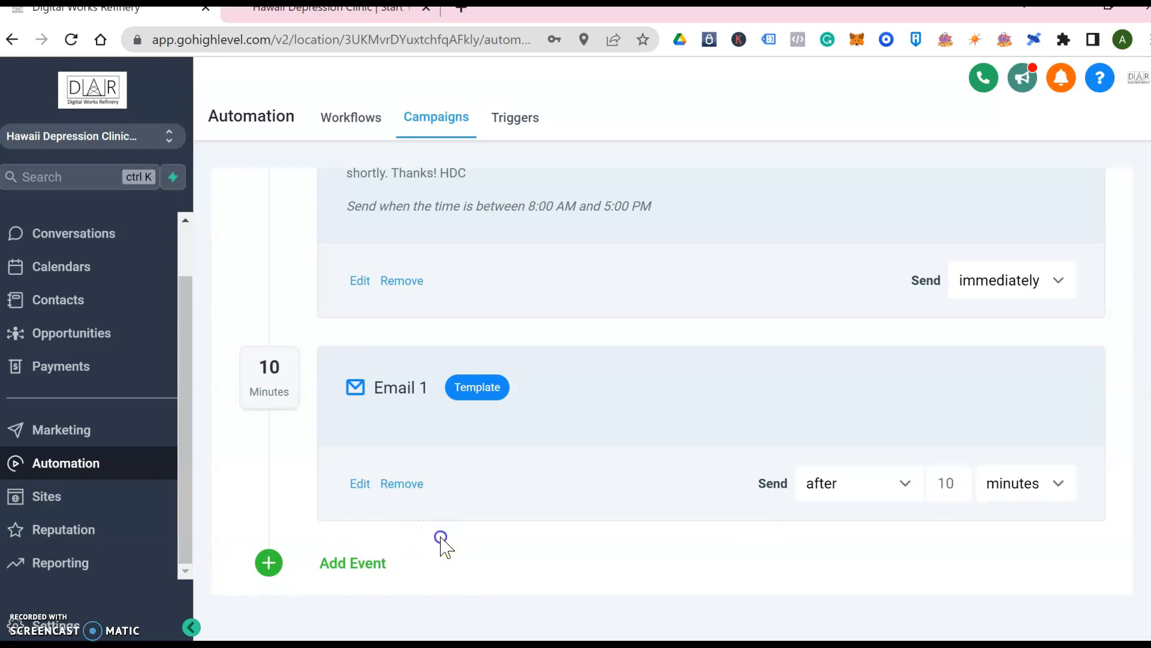
Add a Call event with the whisper 'You have a new lead, press any number to connect'
left_click(355, 570)
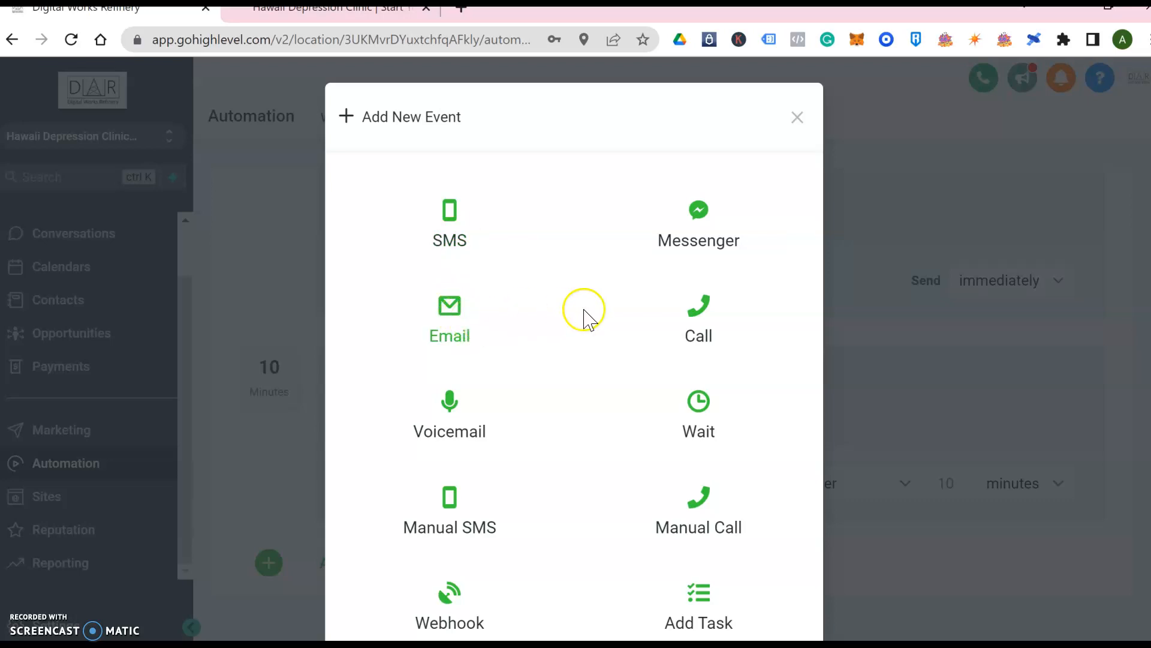
left_click(701, 324)
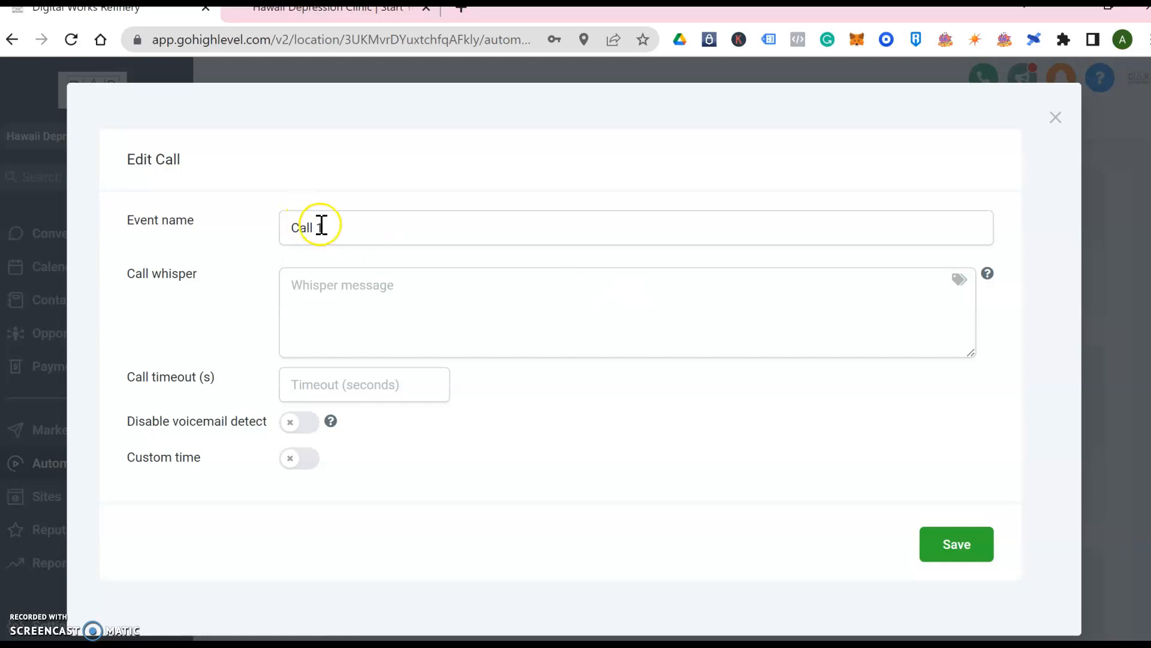
left_click(337, 283)
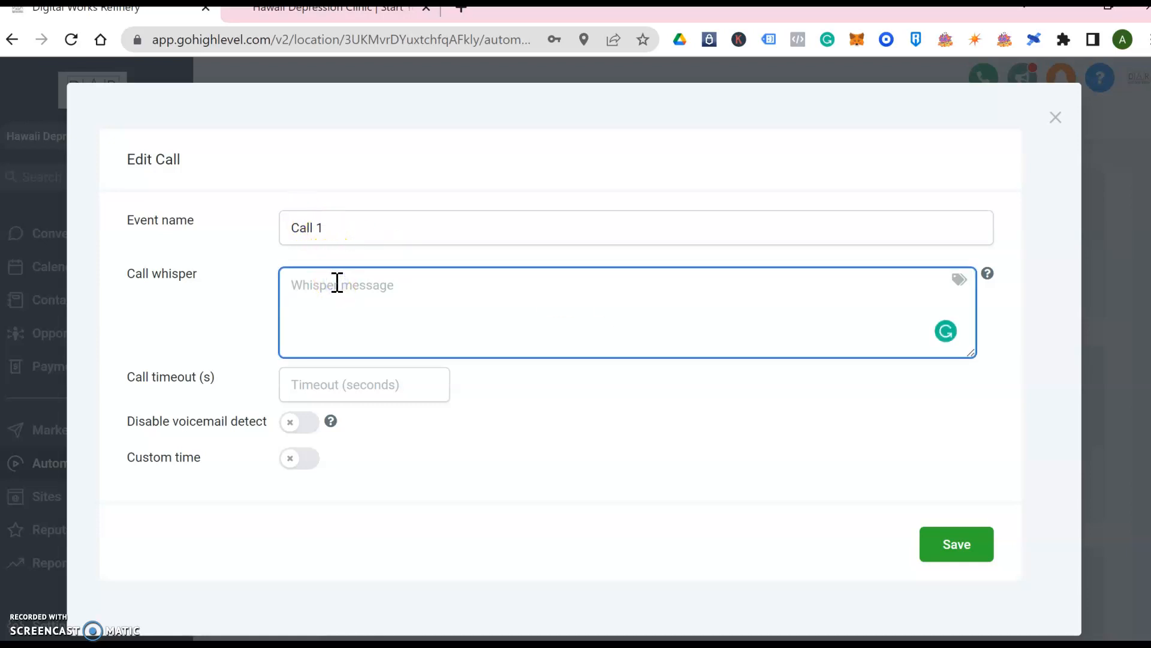
type("You have a ne")
key("BackSpace")
type("new lead, pres")
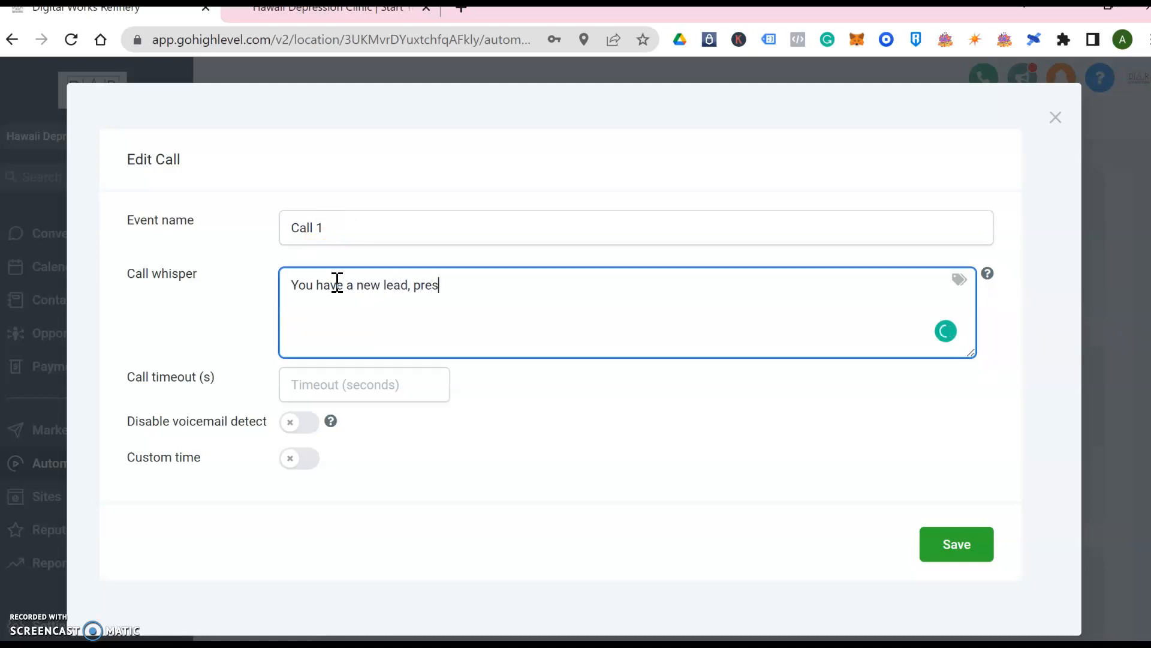
type("s any number to connect")
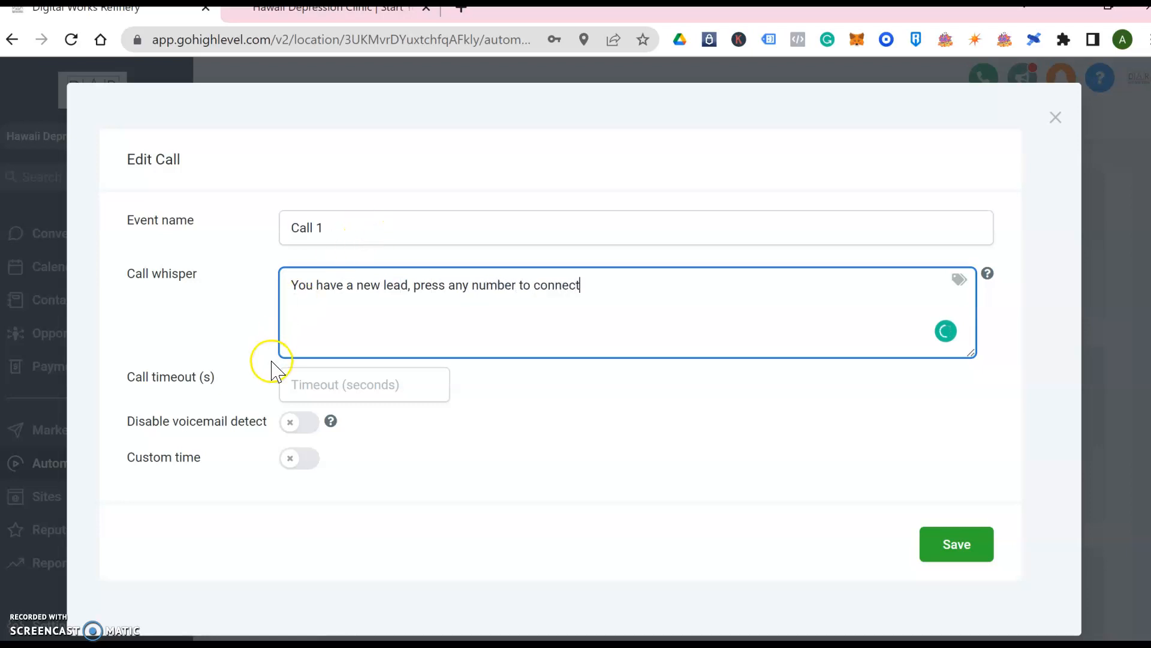
Give Call 1 a 20-second timeout and save it
left_click(330, 387)
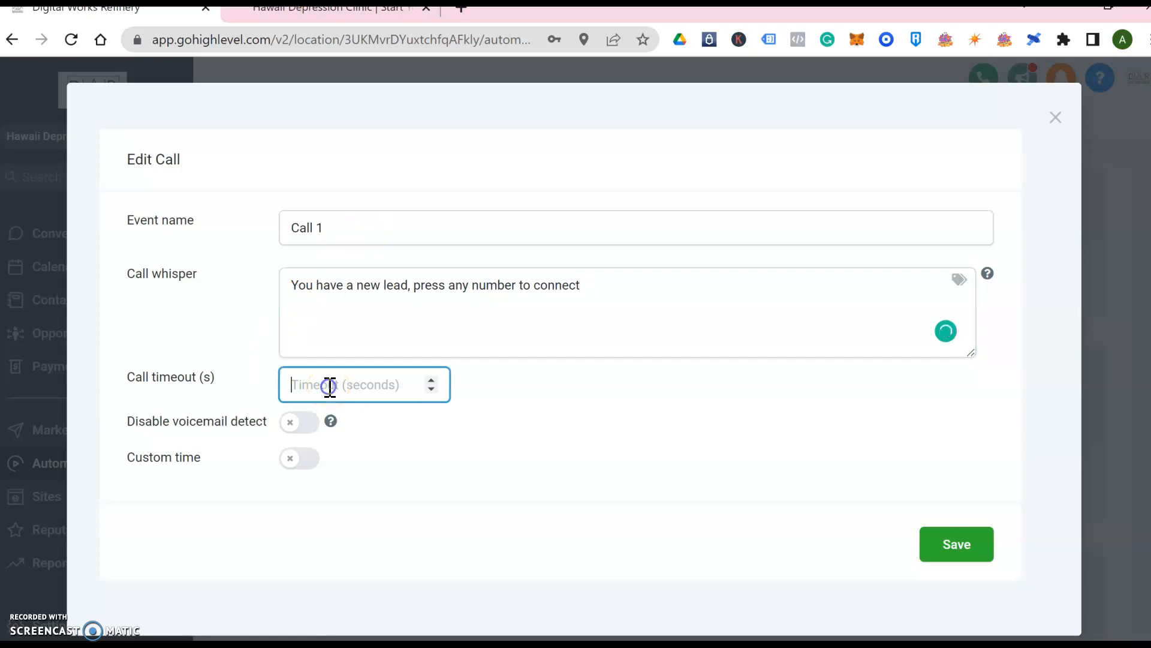
type("20")
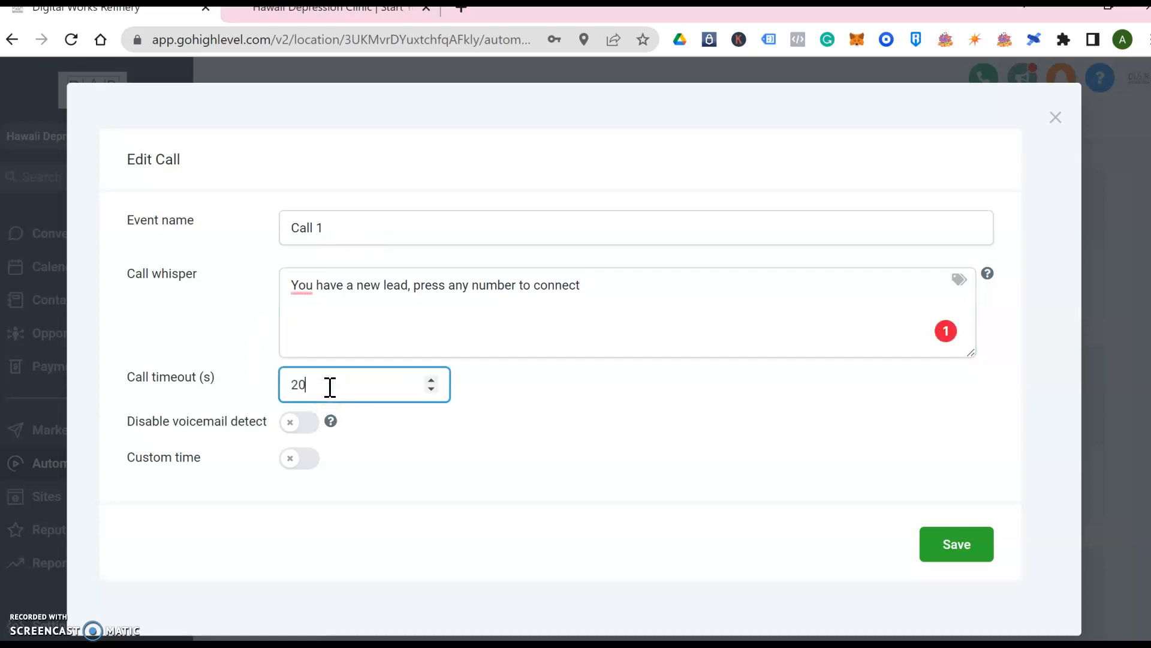
left_click(406, 470)
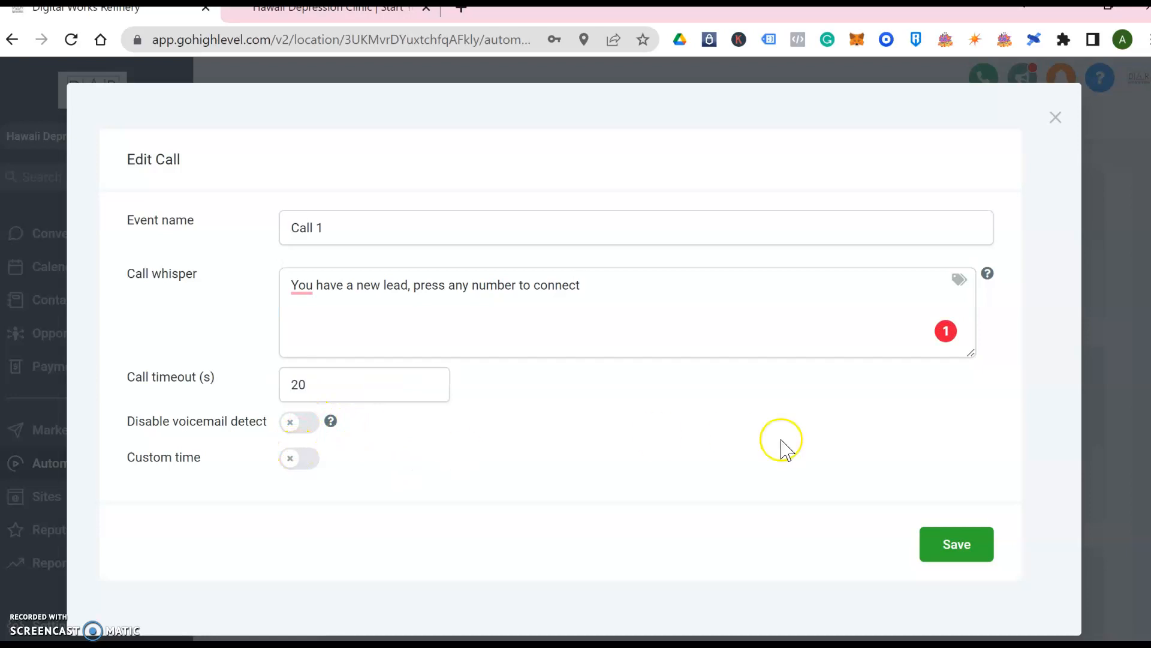
left_click(951, 542)
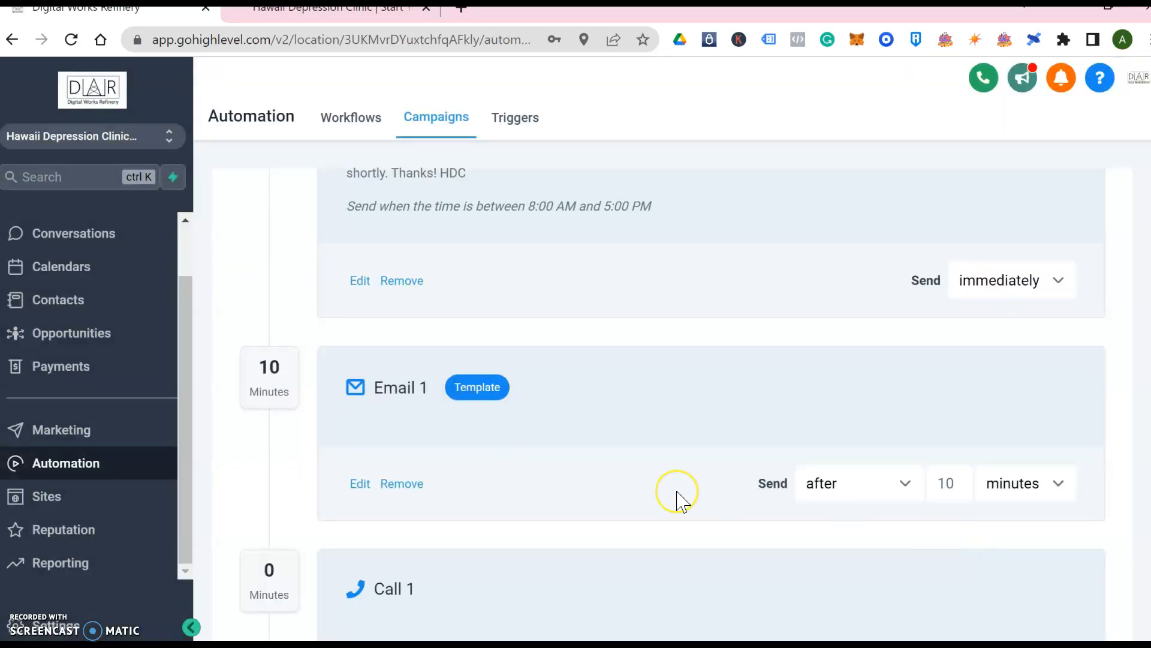
Set Call 1 to send after 2 minutes, then view the clinic's consultation form
scroll(677, 498, "down", 3)
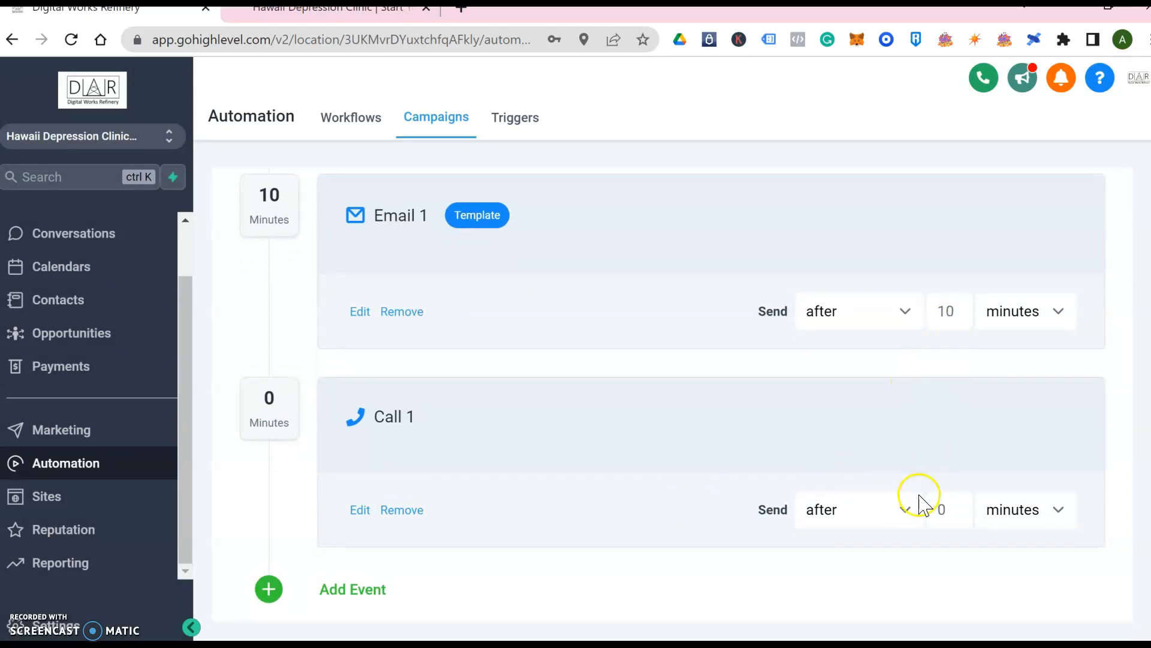
left_click(904, 509)
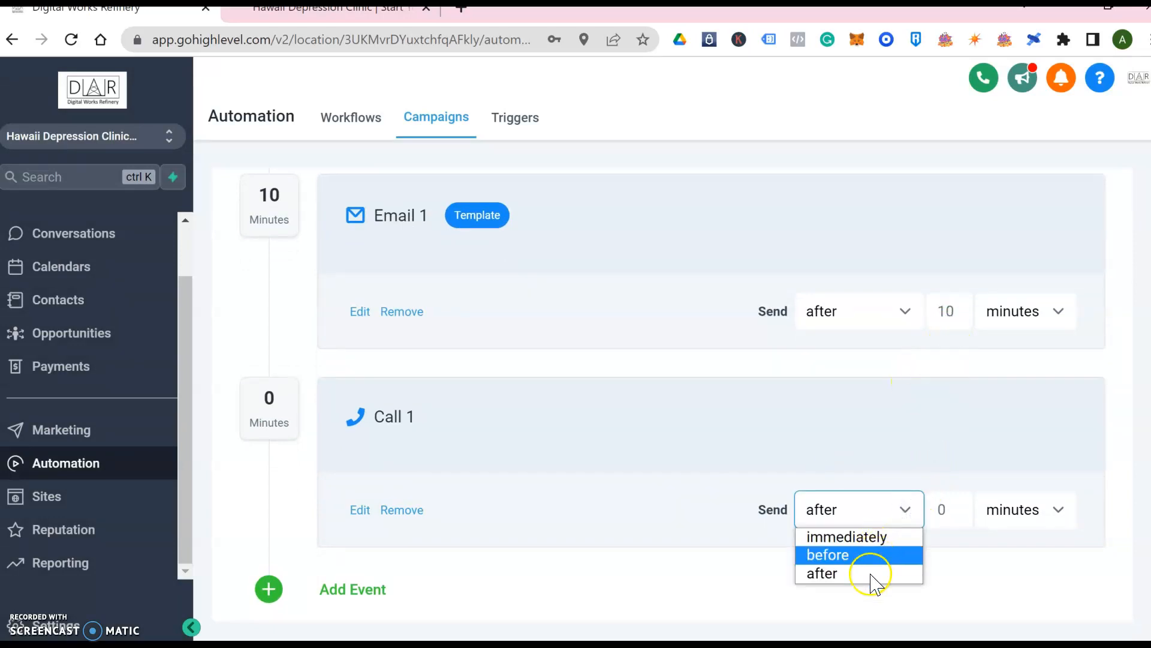
left_click(946, 510)
key("BackSpace")
type("2")
left_click(798, 567)
left_click(452, 442)
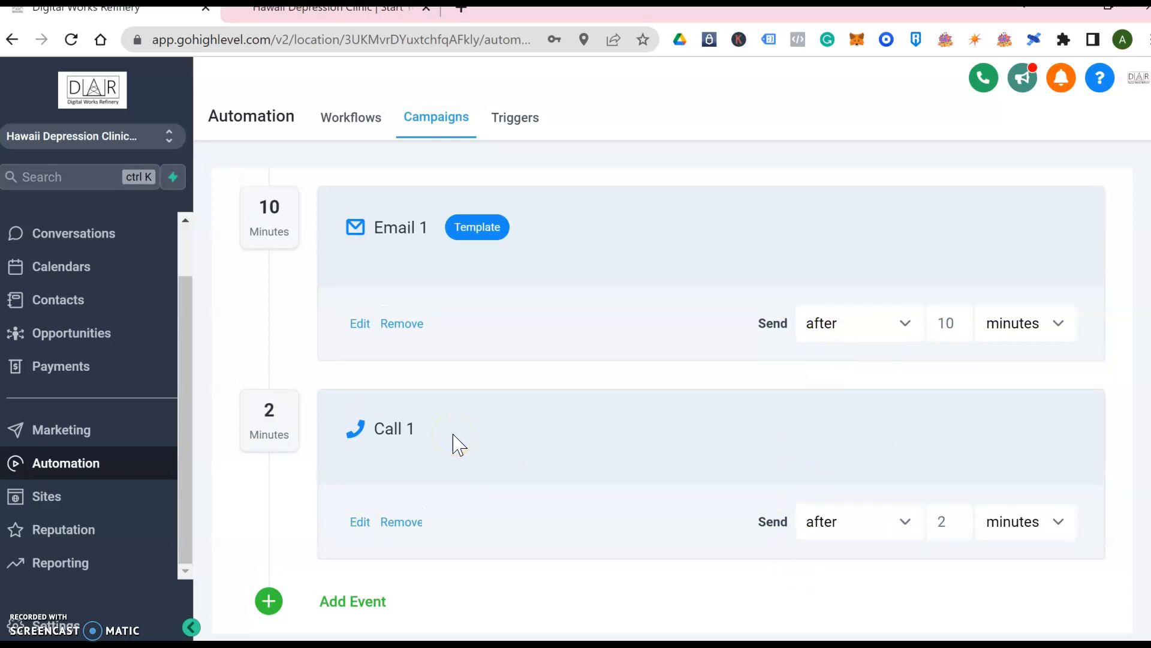
scroll(453, 436, "up", 2)
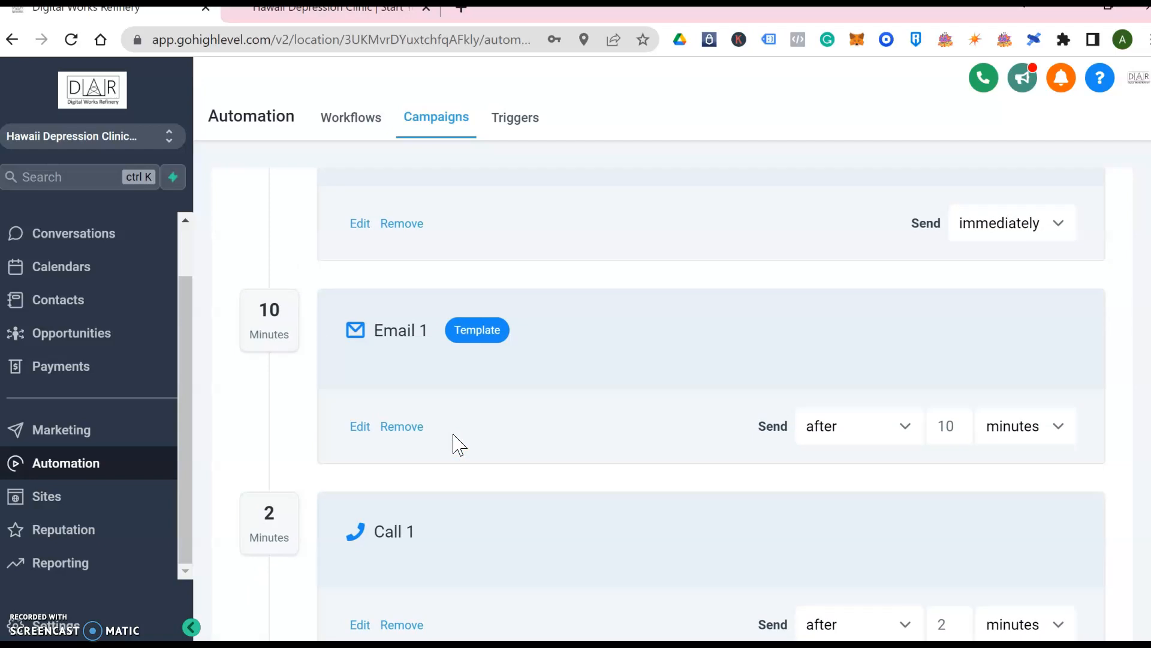
scroll(453, 442, "down", 3)
left_click(439, 270)
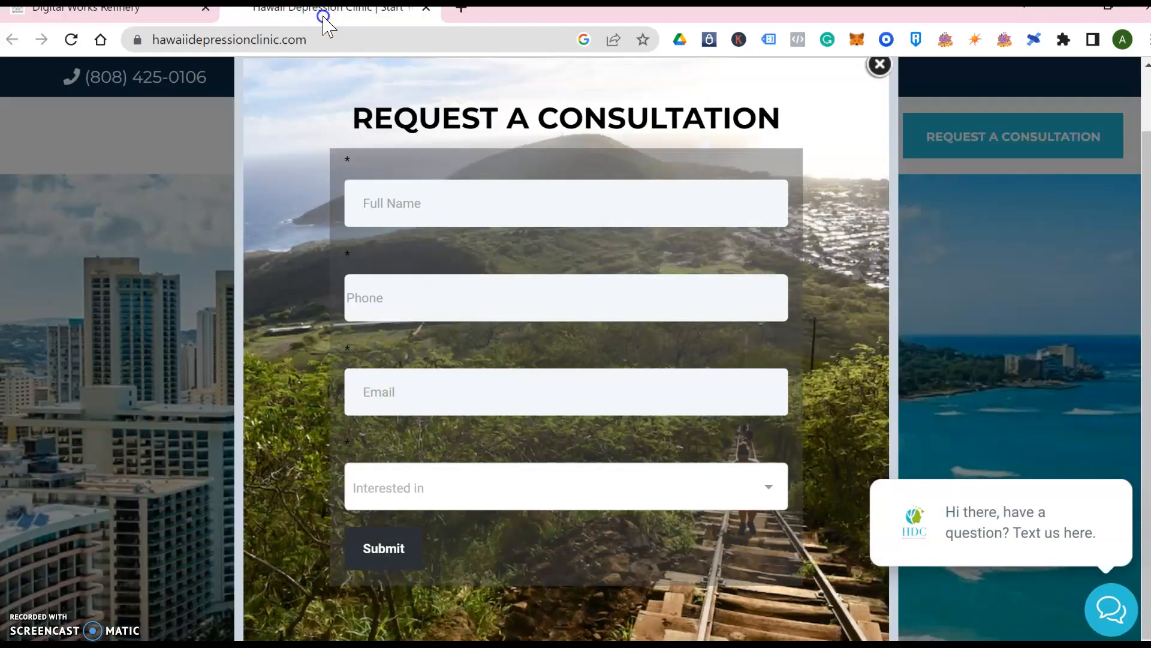
left_click(327, 10)
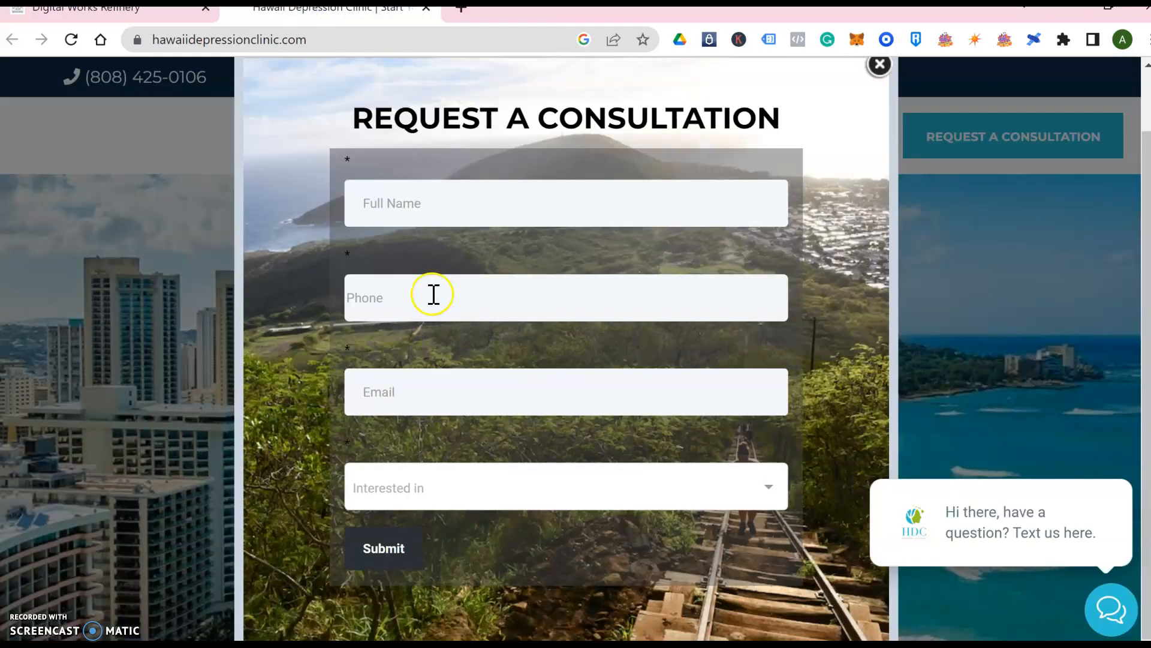
Switch from the clinic website back to the HighLevel campaign tab
left_click(90, 9)
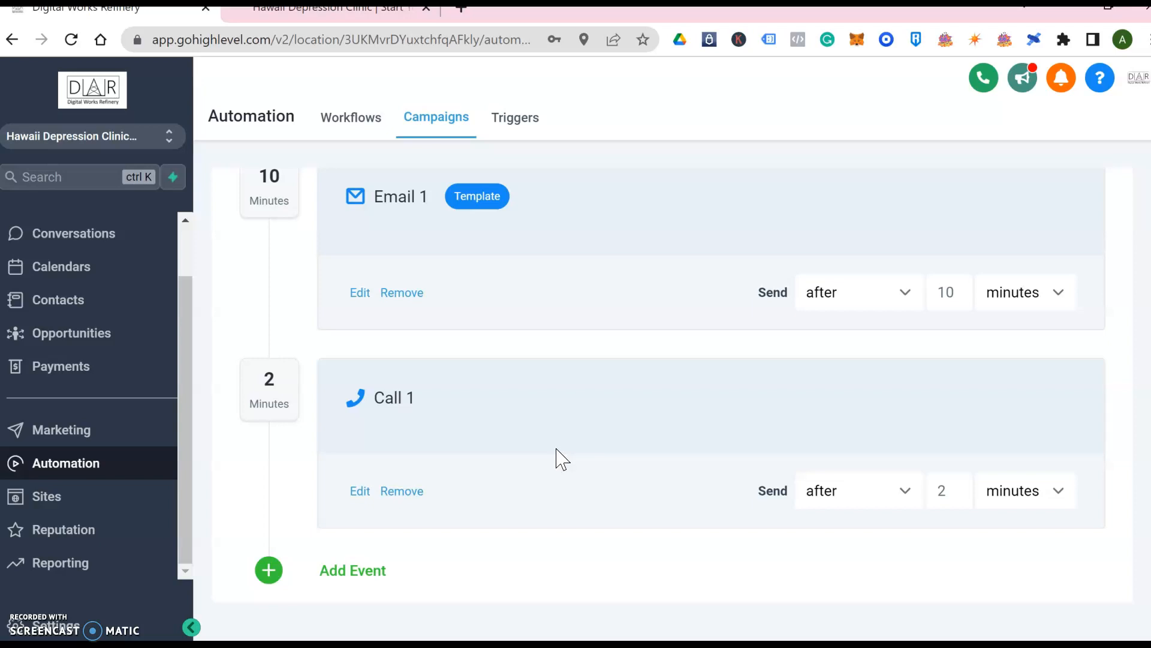
Add a Voicemail event as Voicemail 1 and open the file picker for its recording
left_click(360, 573)
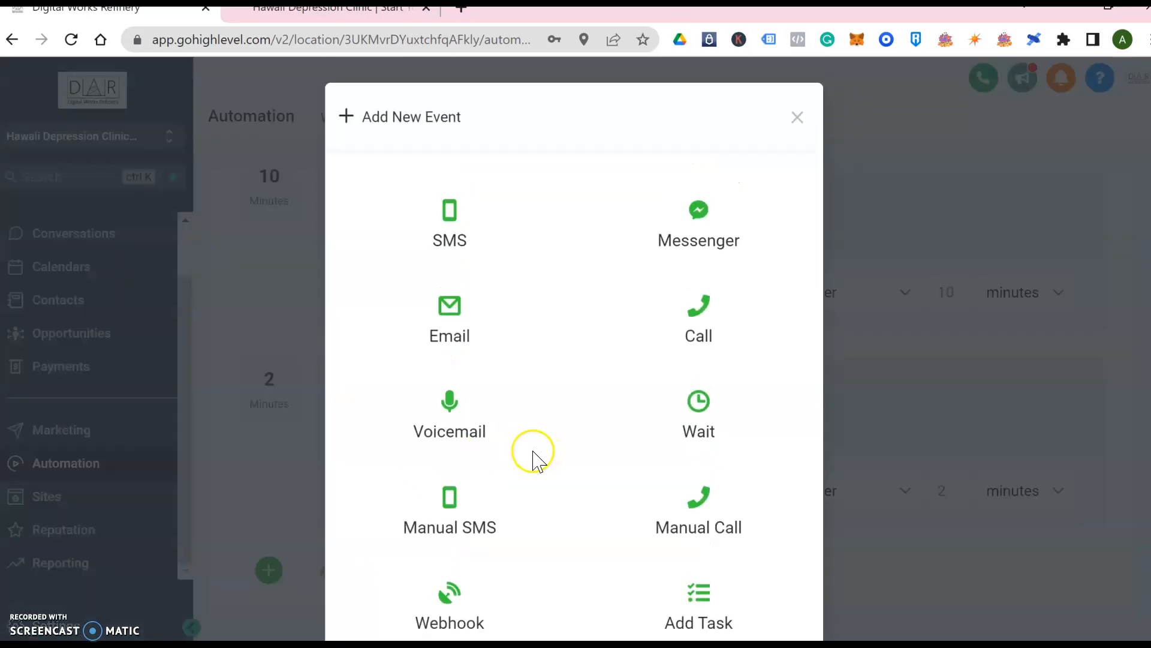
left_click(472, 430)
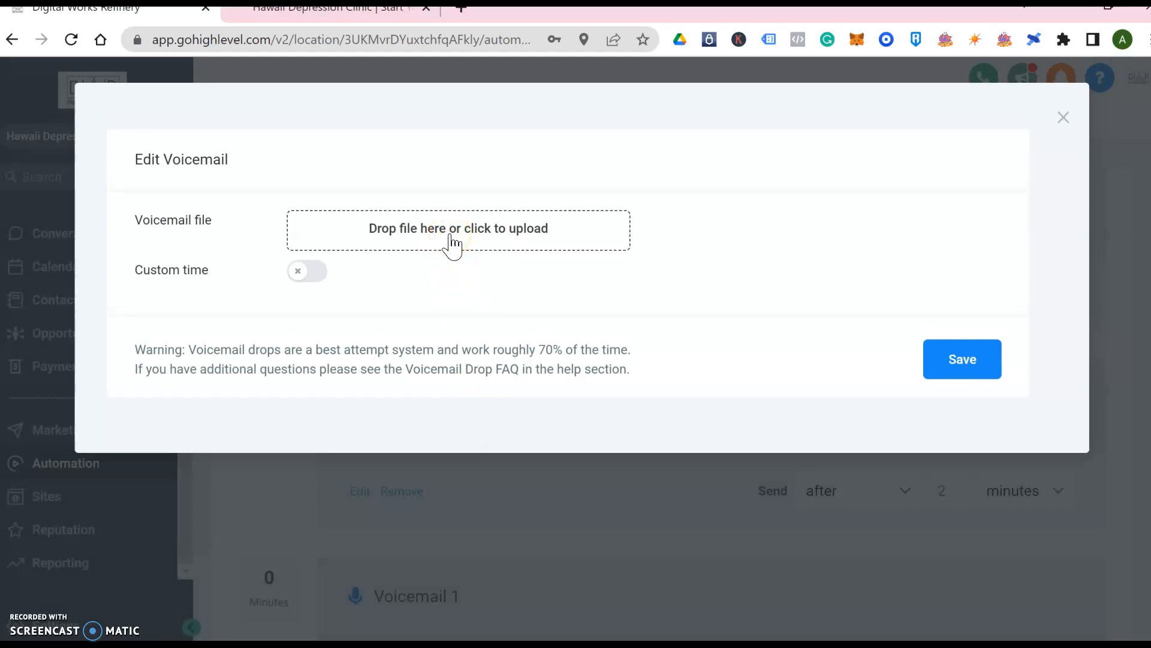
left_click(451, 234)
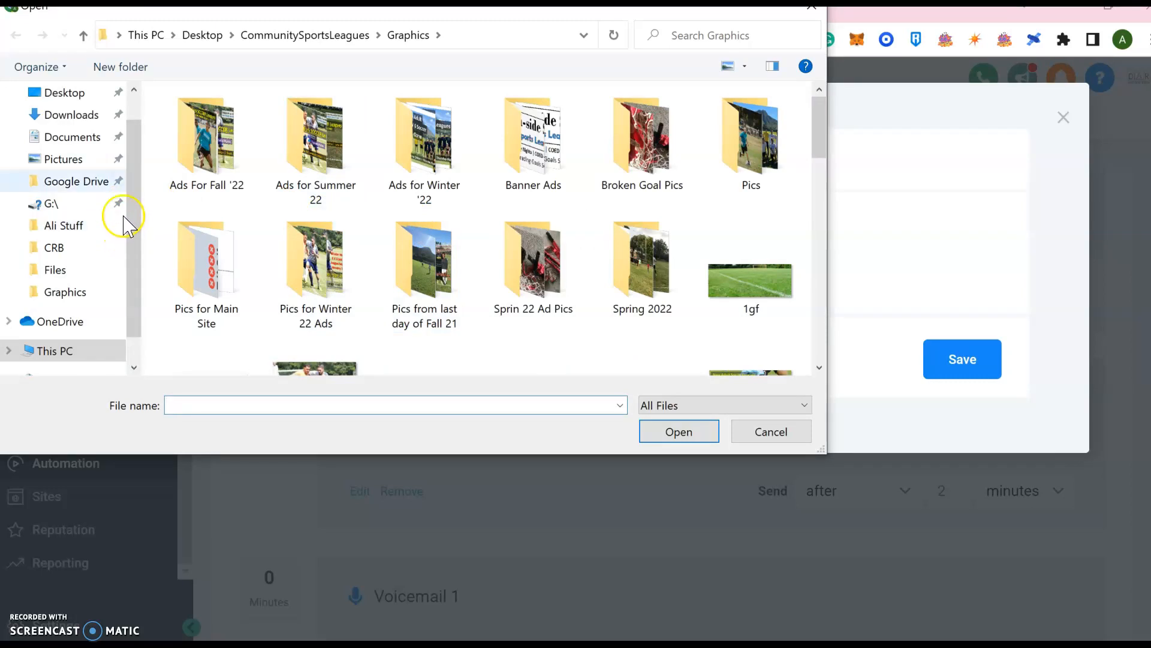
Browse to Desktop > DWR > Audio Files and select the DWRvmail recording
left_click(78, 95)
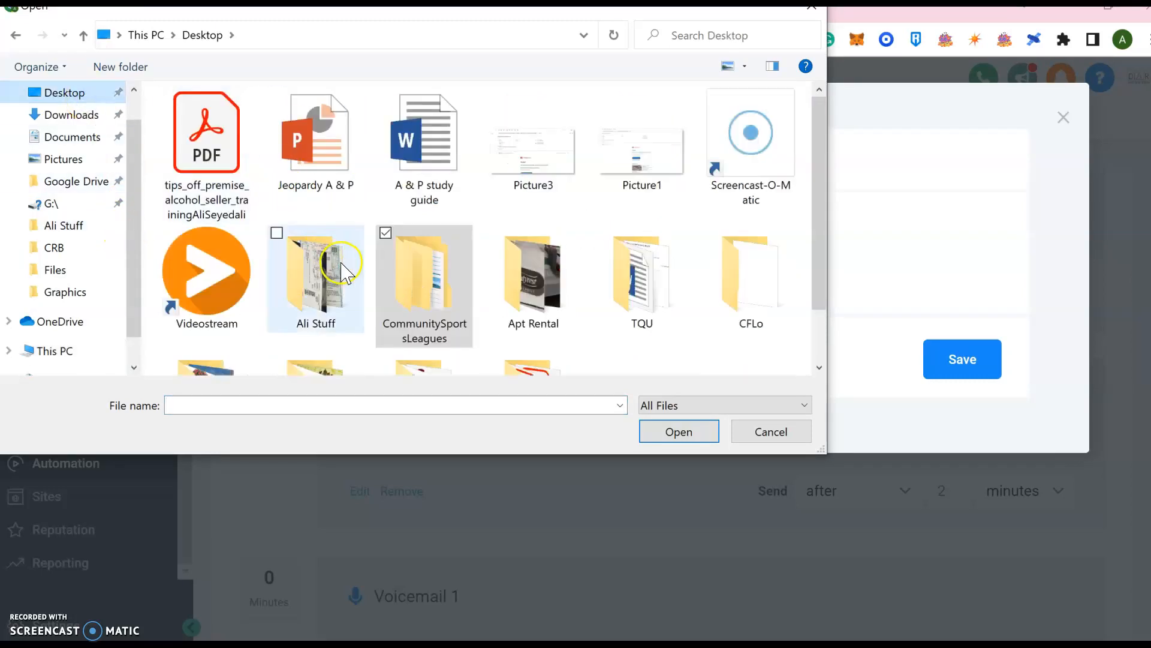
left_click_drag(817, 170, 819, 240)
double_click(459, 333)
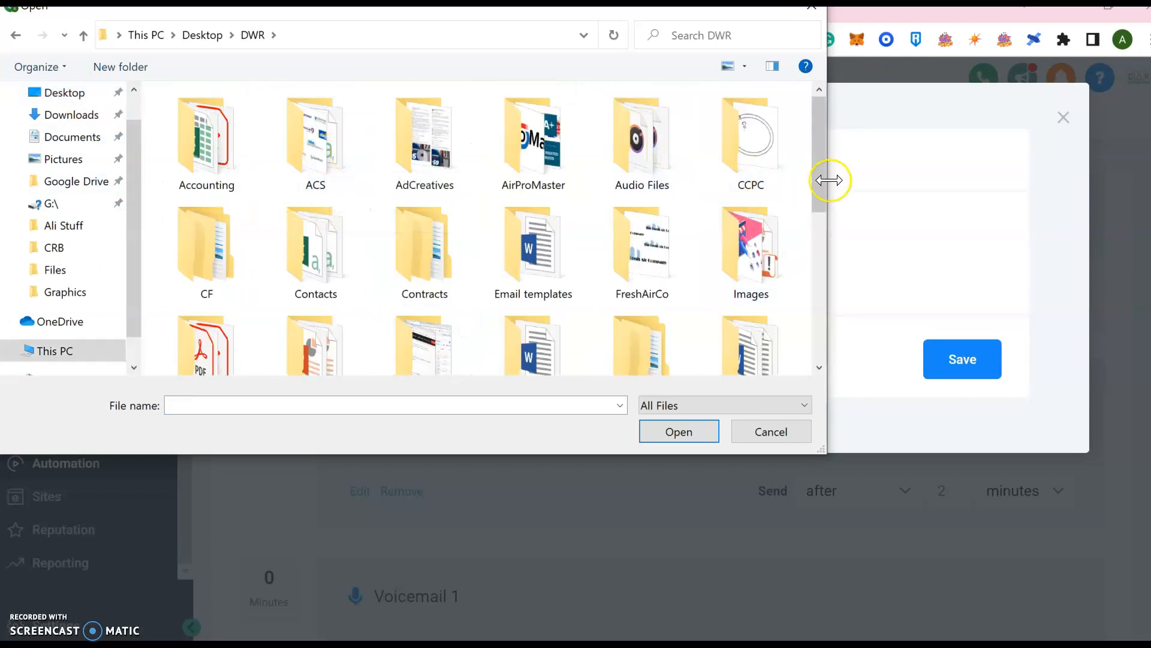
left_click_drag(823, 173, 822, 192)
double_click(682, 129)
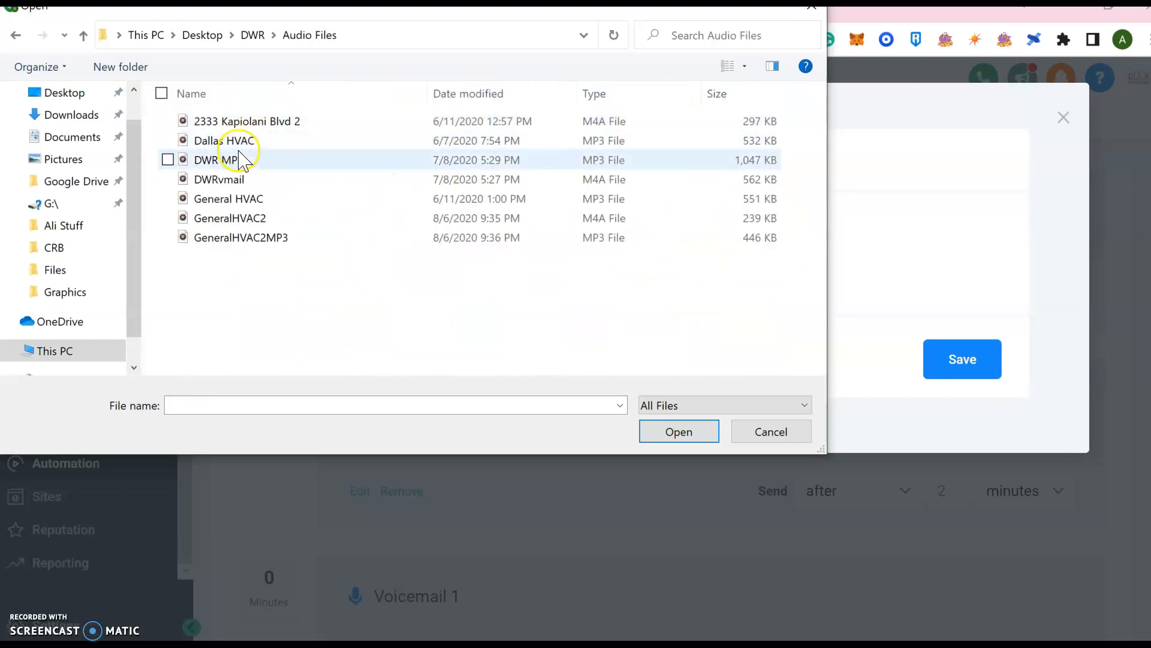
left_click(239, 182)
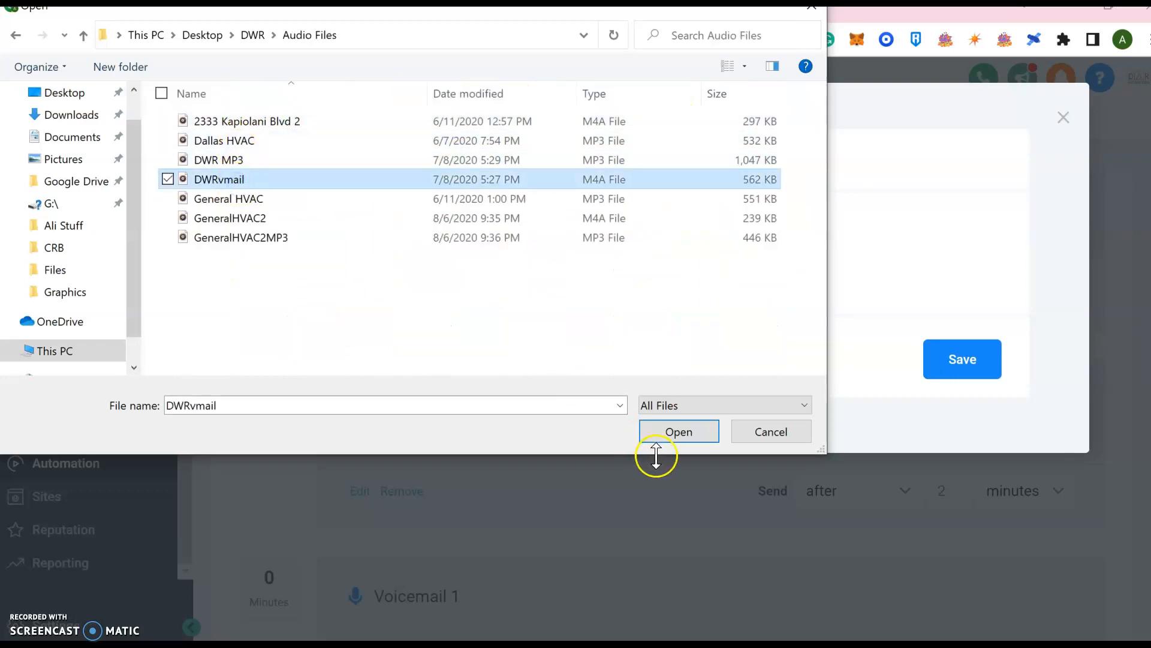
Cancel the upload and close the Edit Voicemail dialog without saving
left_click(772, 431)
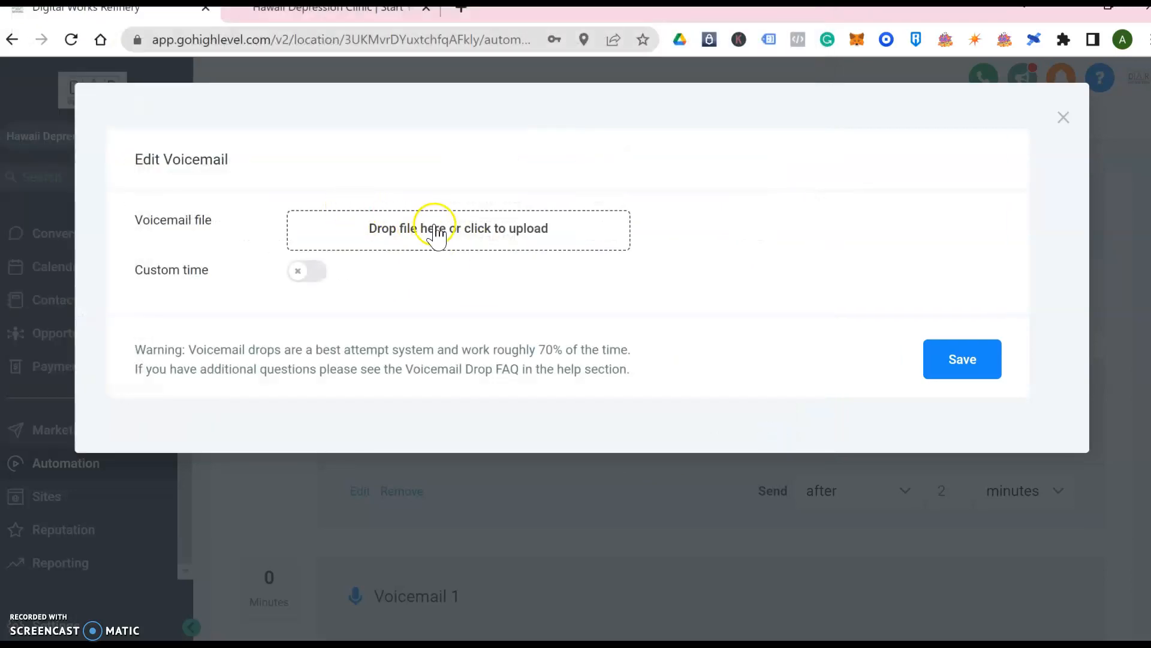
left_click(1064, 119)
scroll(540, 519, "down", 3)
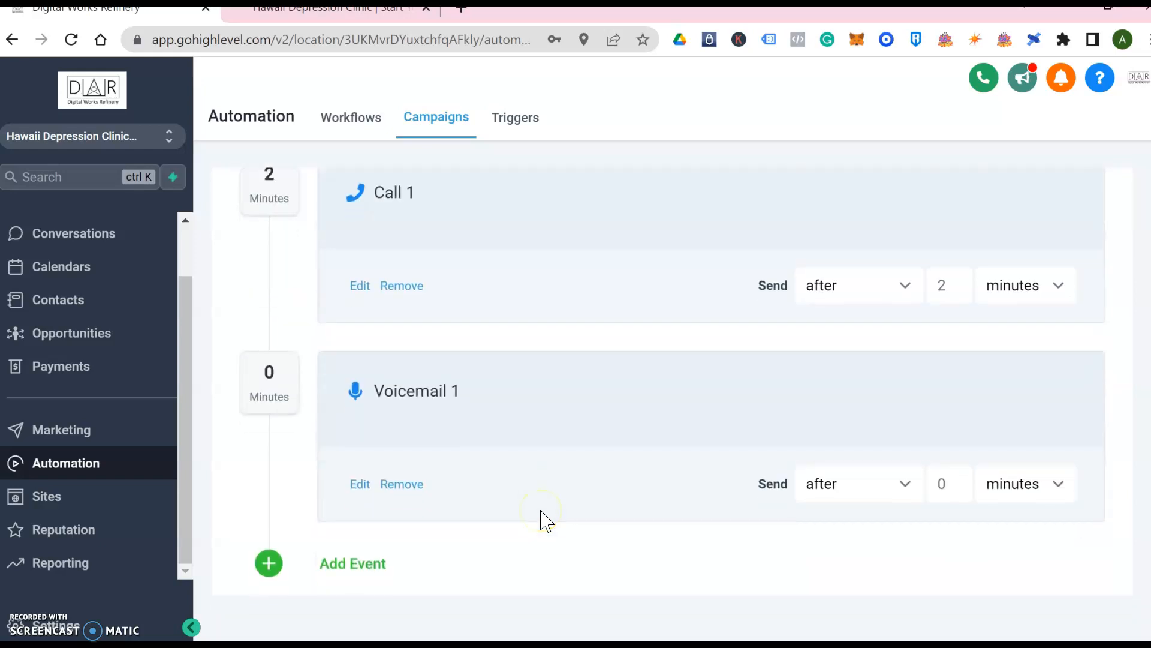
left_click(903, 485)
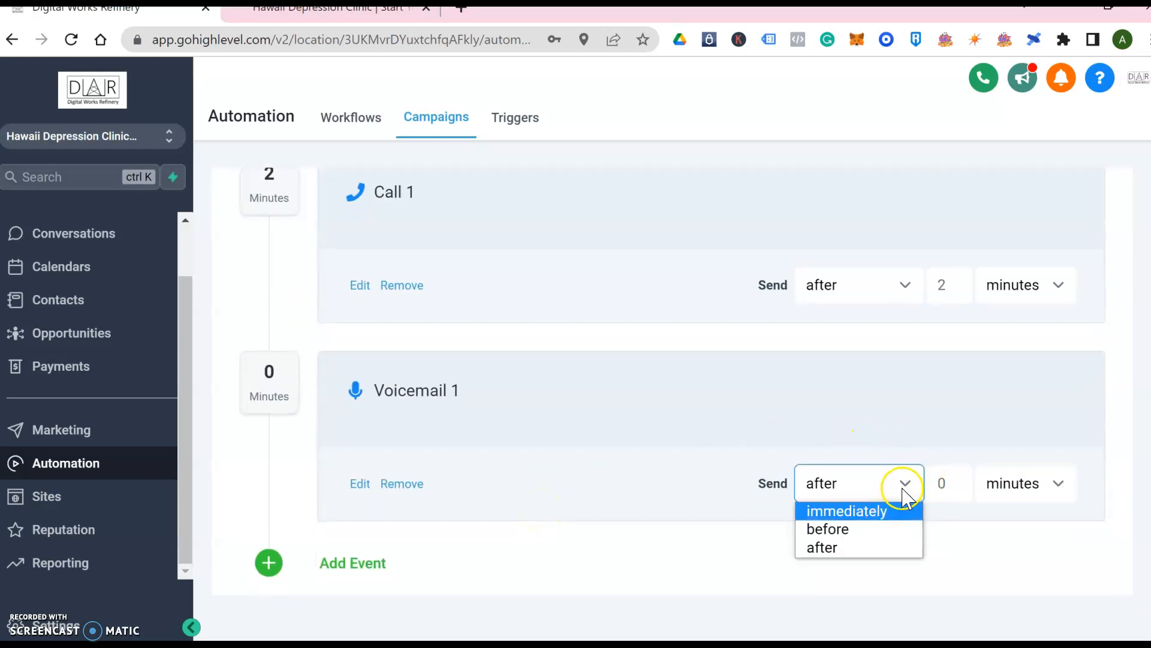
left_click(903, 495)
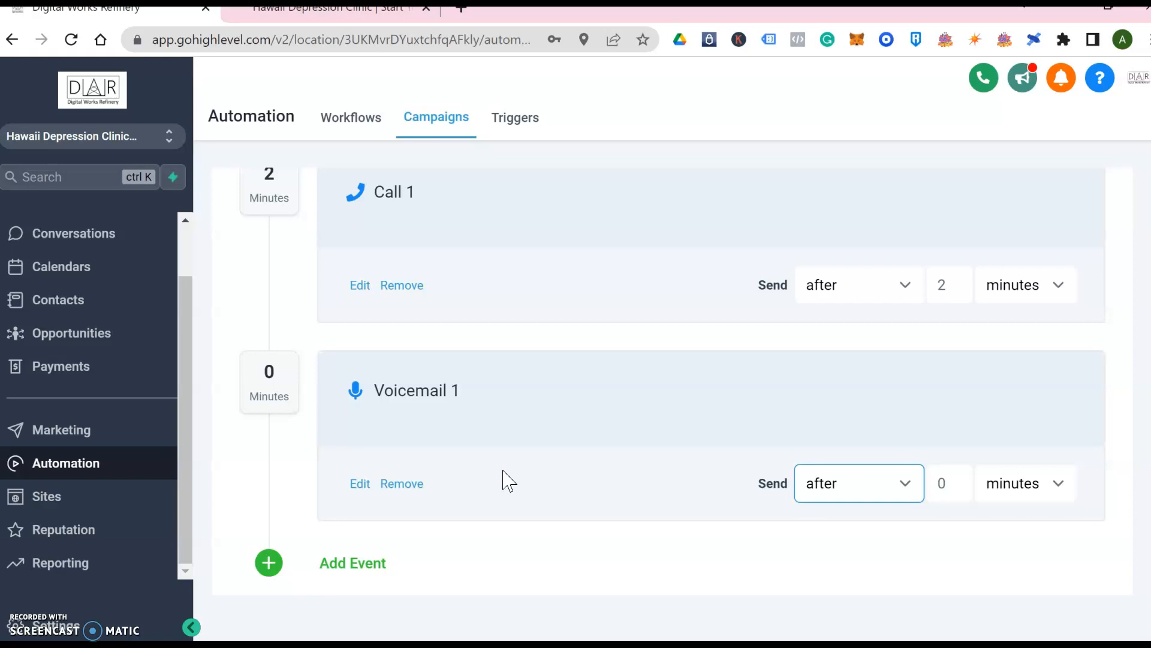
Drag Voicemail 1 above Email 1 so it sits directly after SMS 1
scroll(503, 471, "up", 2)
left_click_drag(496, 554, 493, 208)
left_click_drag(465, 324, 432, 370)
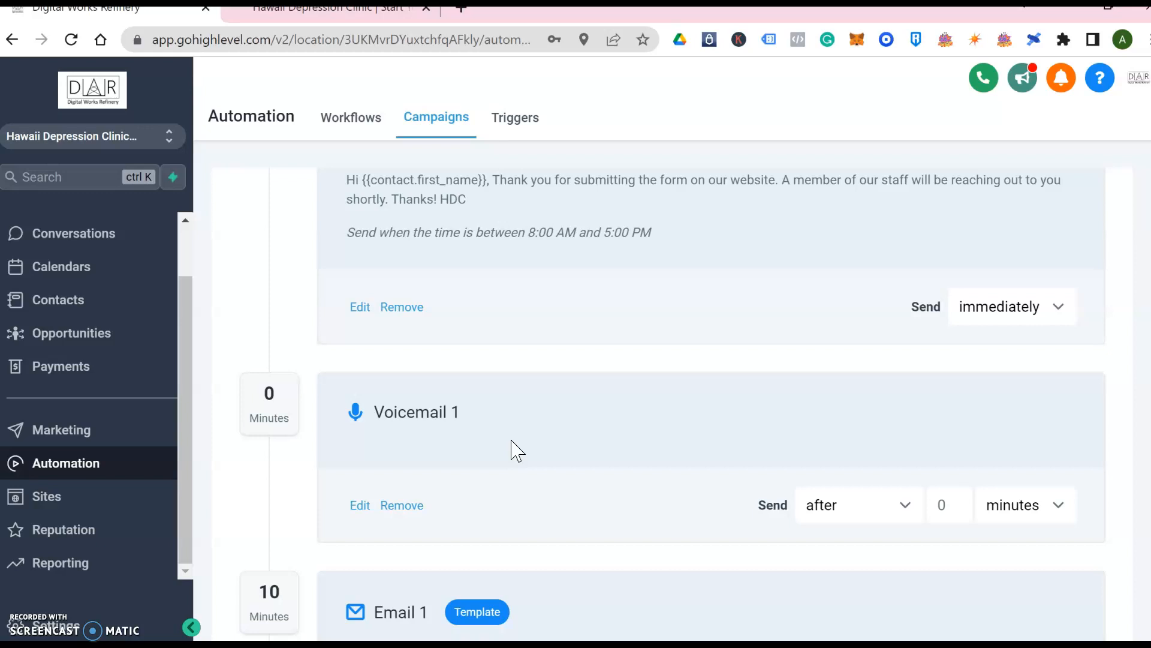
scroll(504, 378, "up", 1)
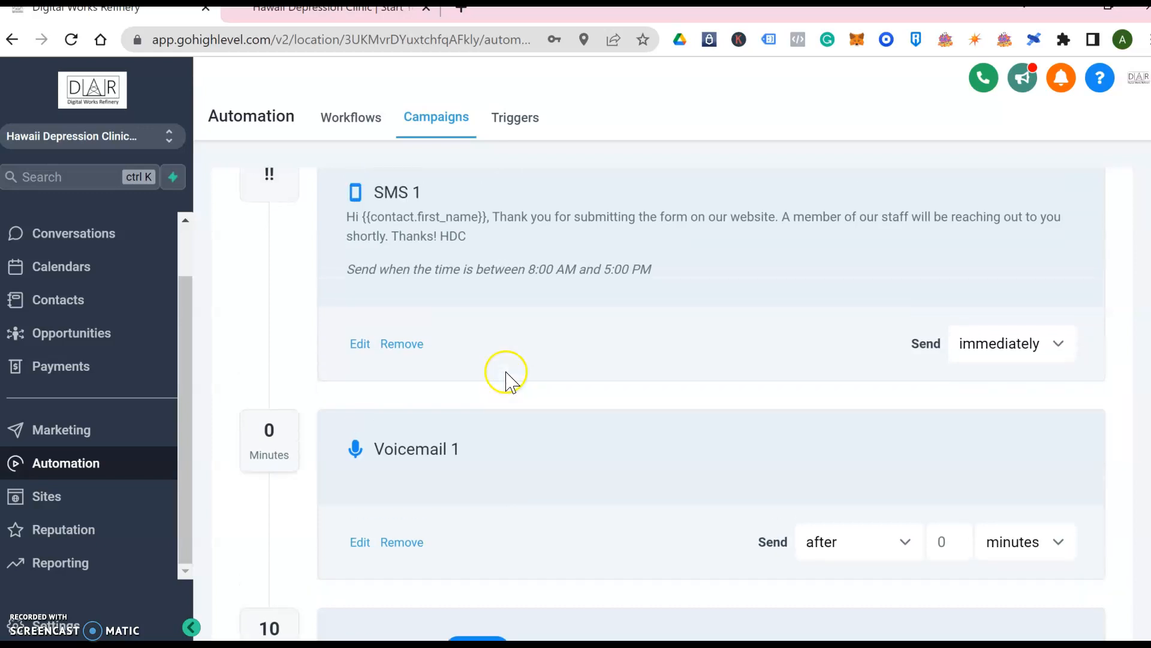
scroll(484, 481, "down", 7)
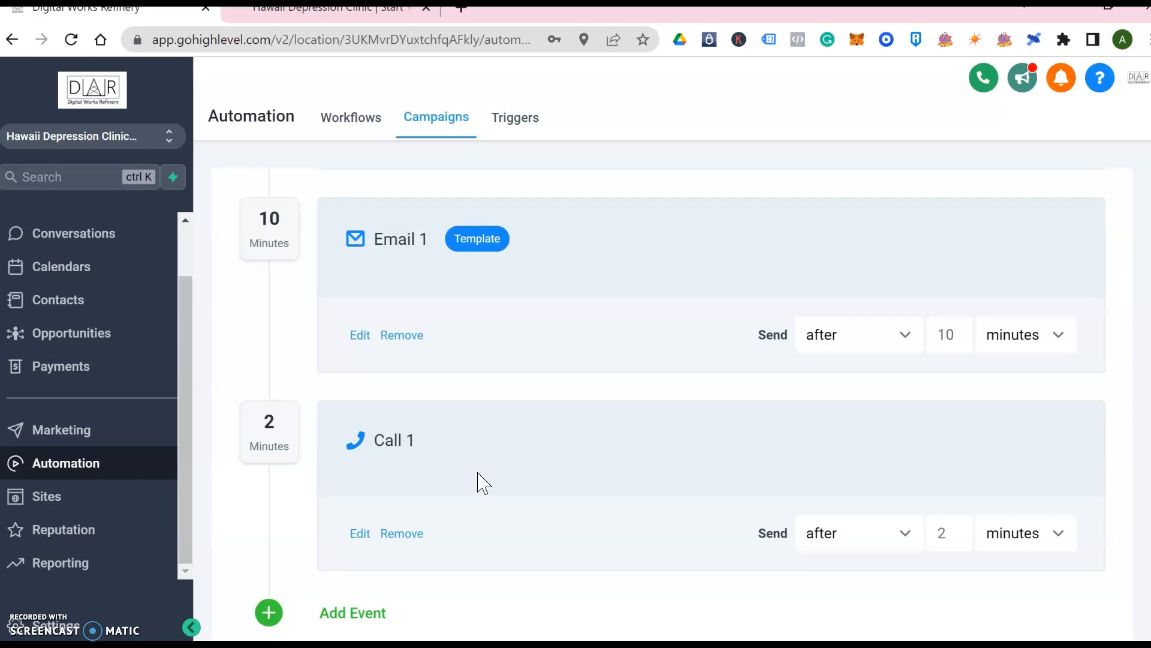
Add a new Email event and give it the subject 'Still looking for help with your depression?'
left_click(358, 616)
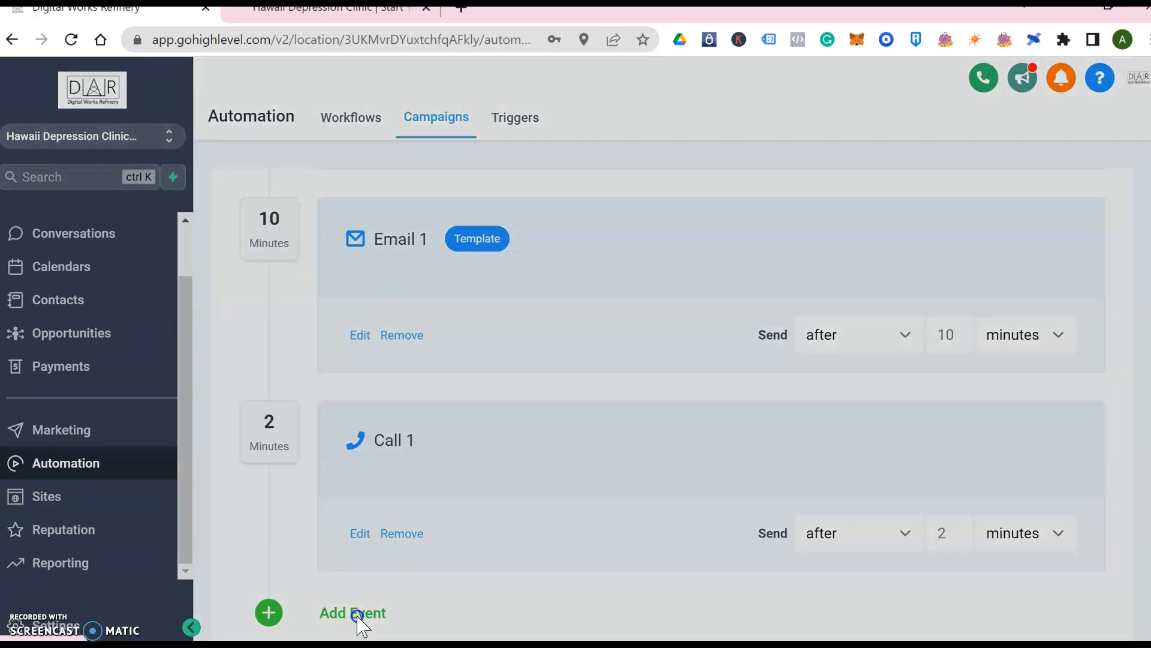
left_click(460, 329)
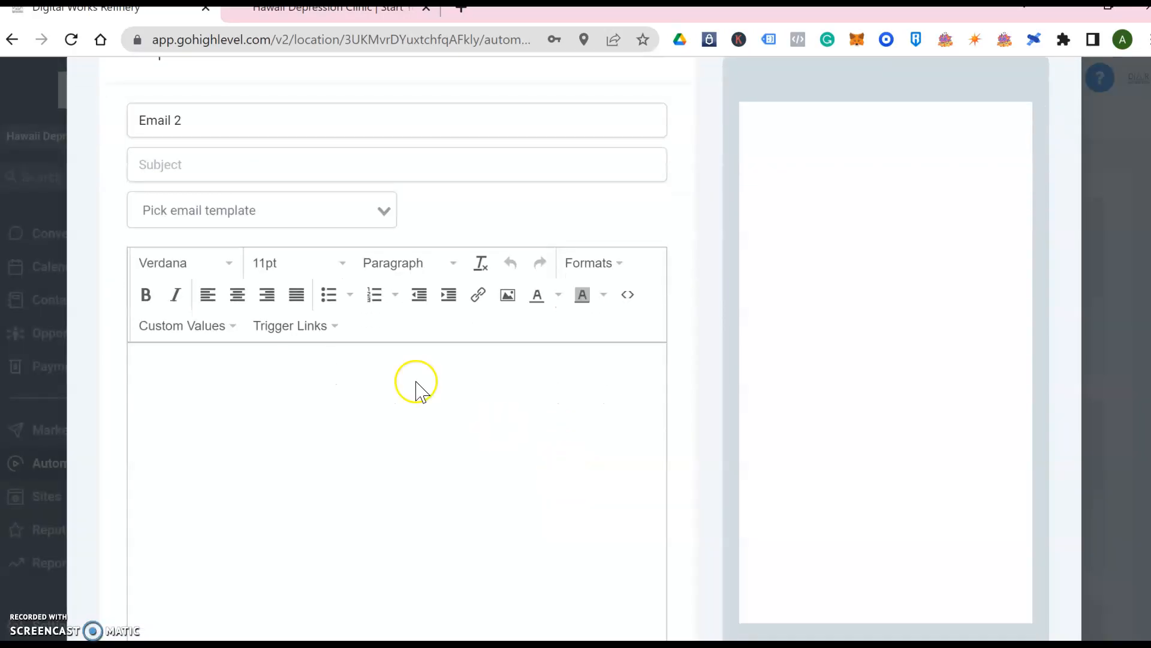
left_click(399, 385)
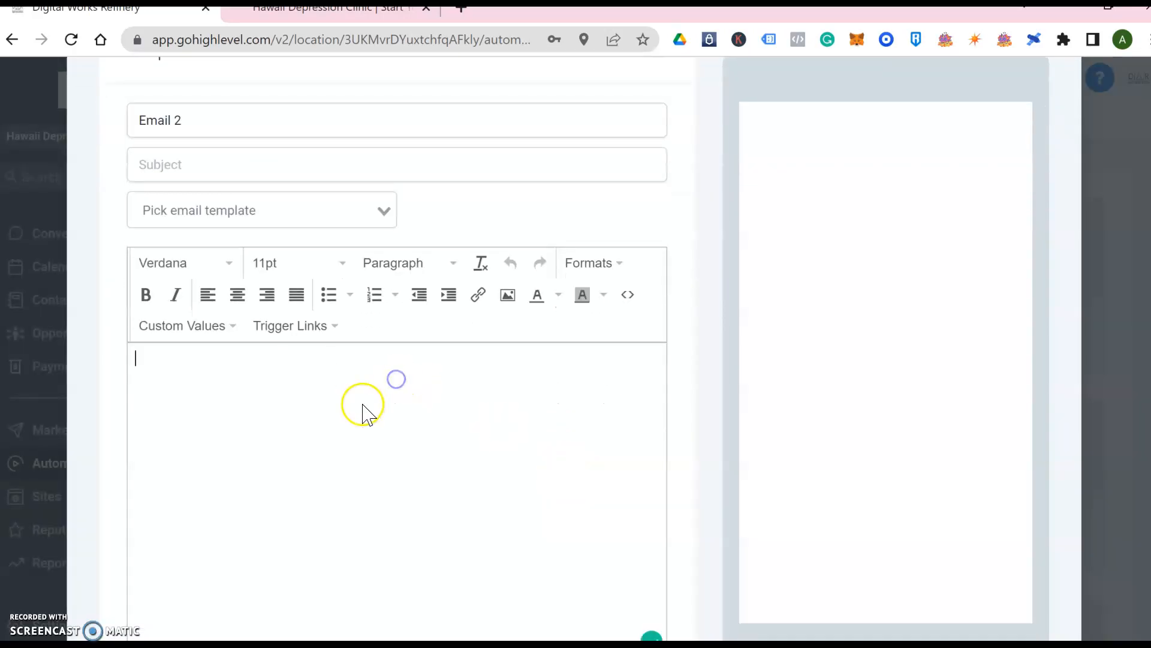
left_click(328, 178)
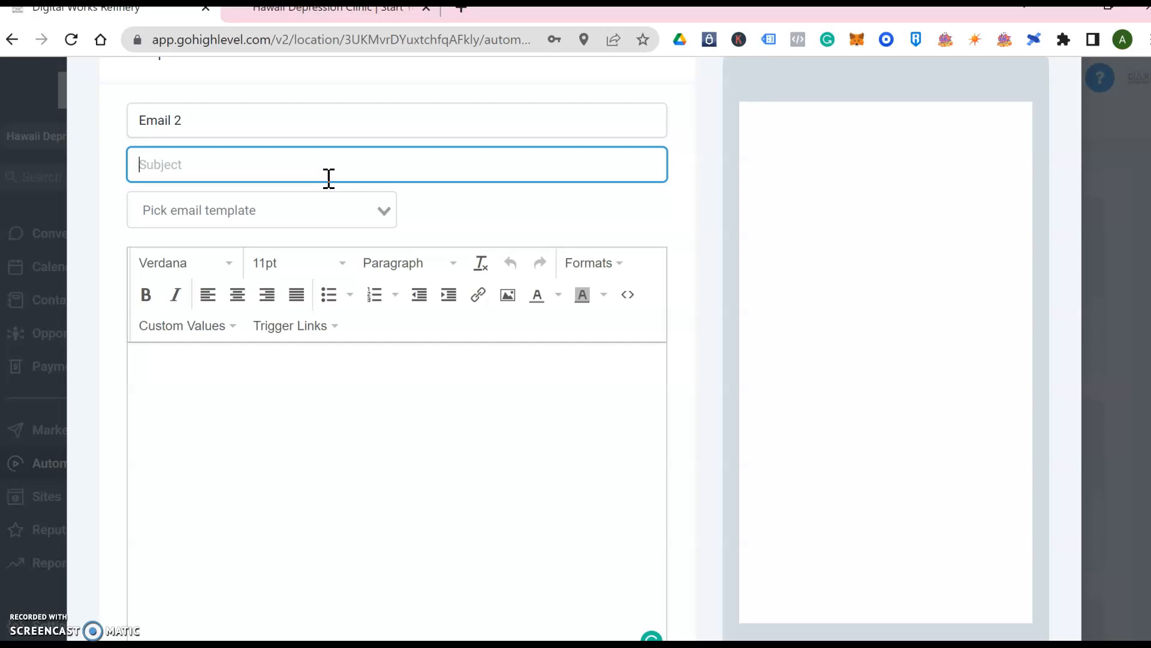
type("S")
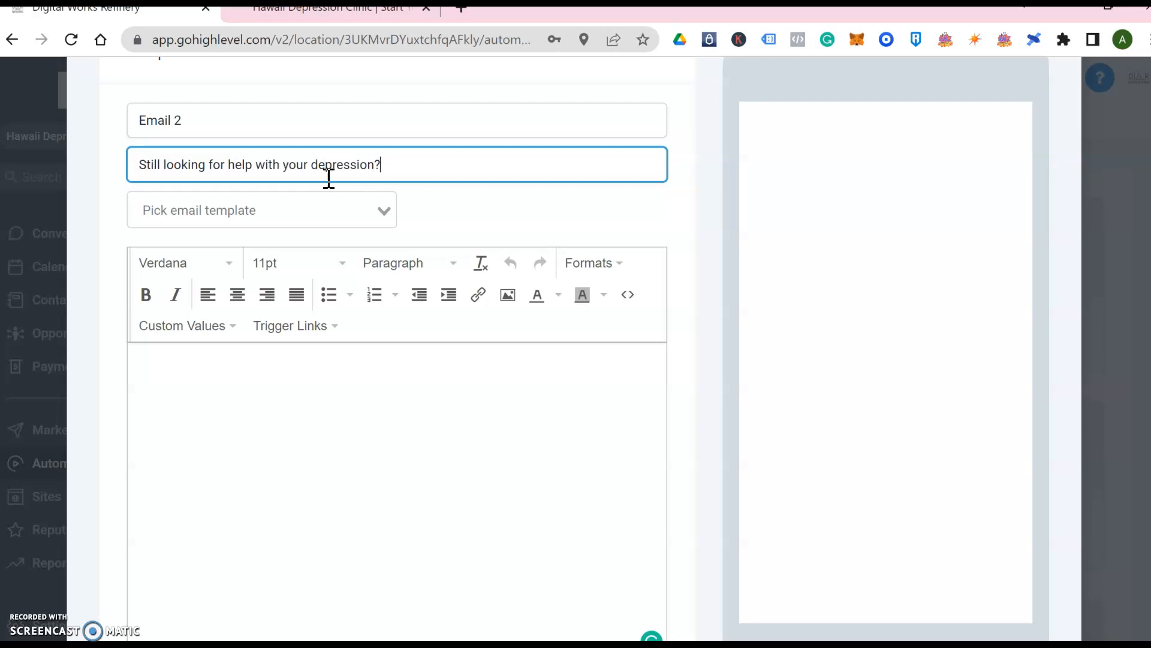
Write the body 'Hi {first name},' then 'We reached out a week ago but haven't heard anything yet. ...'
left_click(300, 386)
type("Hi")
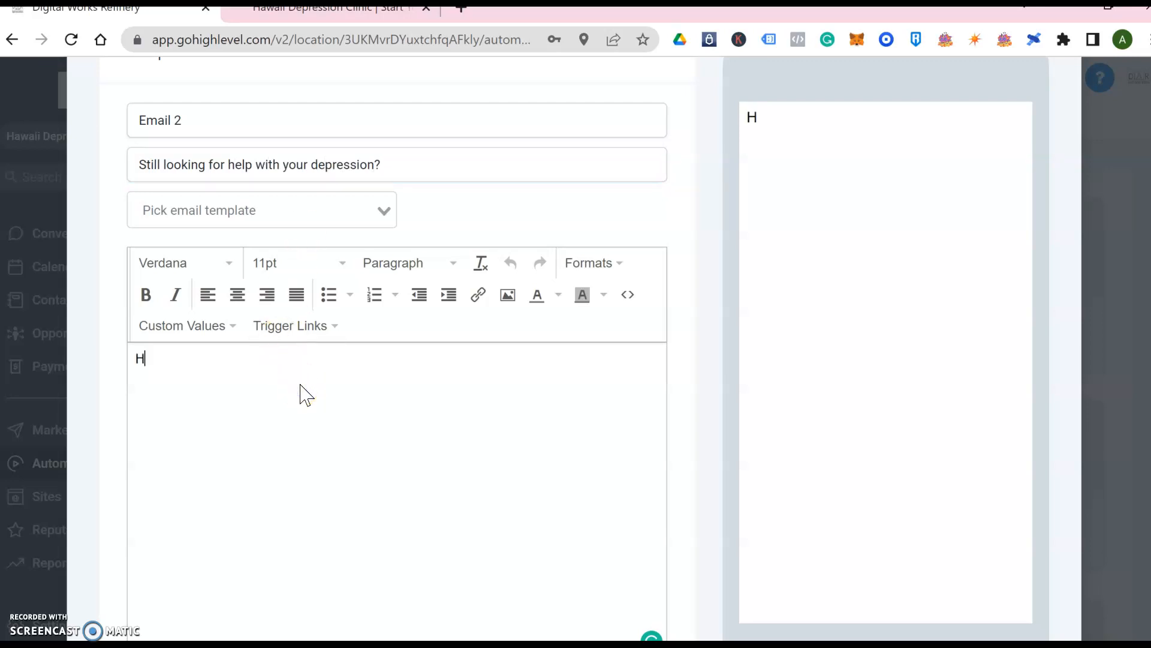
left_click(230, 330)
mouse_move(270, 357)
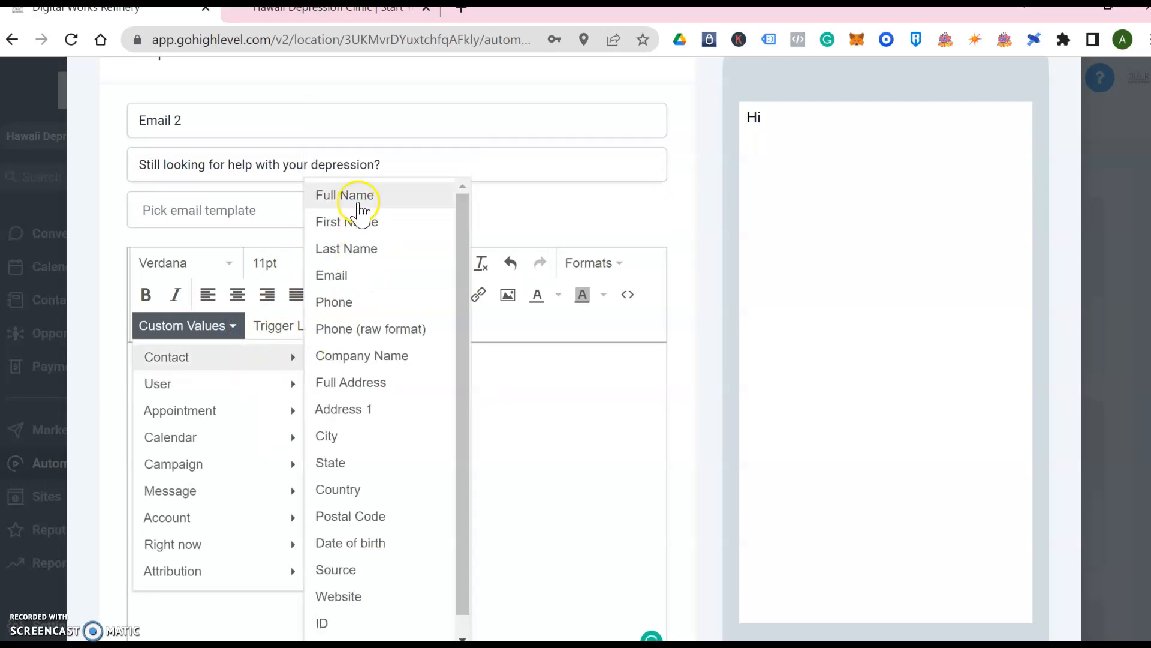
type("i")
left_click(361, 226)
type(",")
key("Return")
type("We reached")
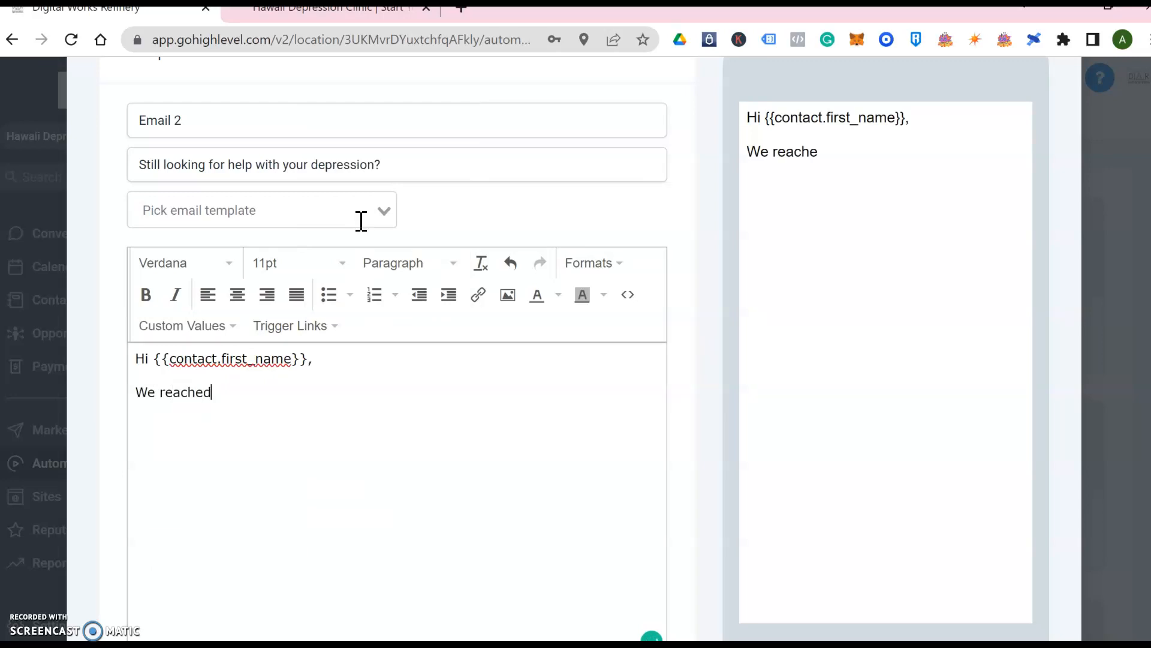
type(" out a wekk")
key("BackSpace")
key("BackSpace")
key("BackSpace")
type("ek ago but h")
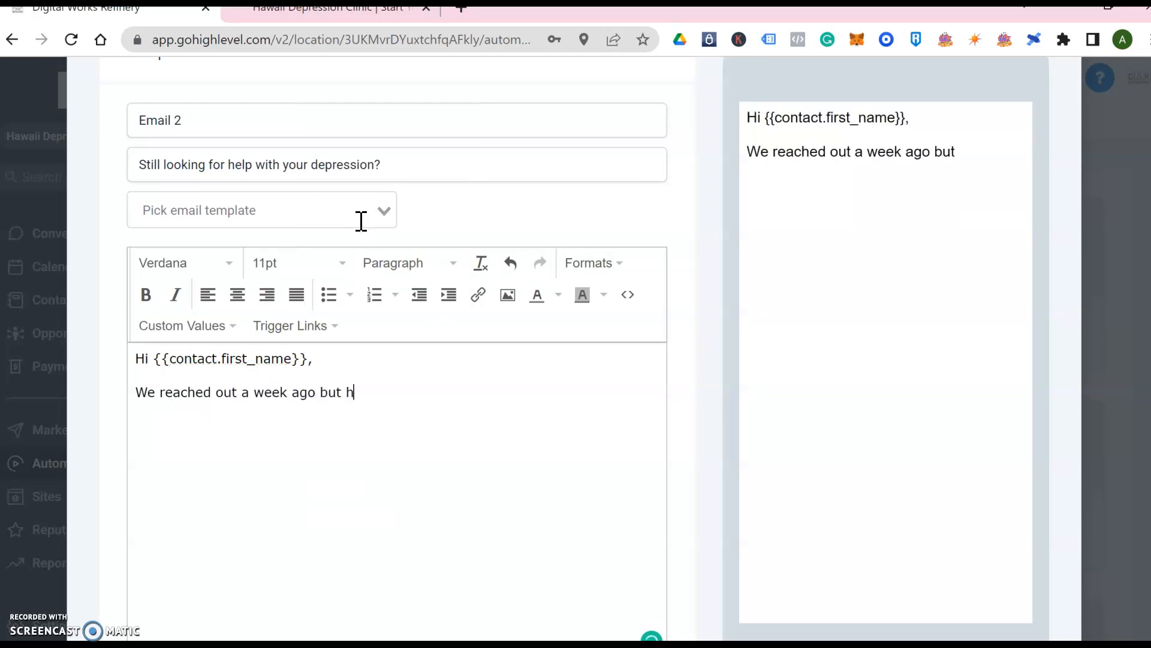
type("aven't heard a")
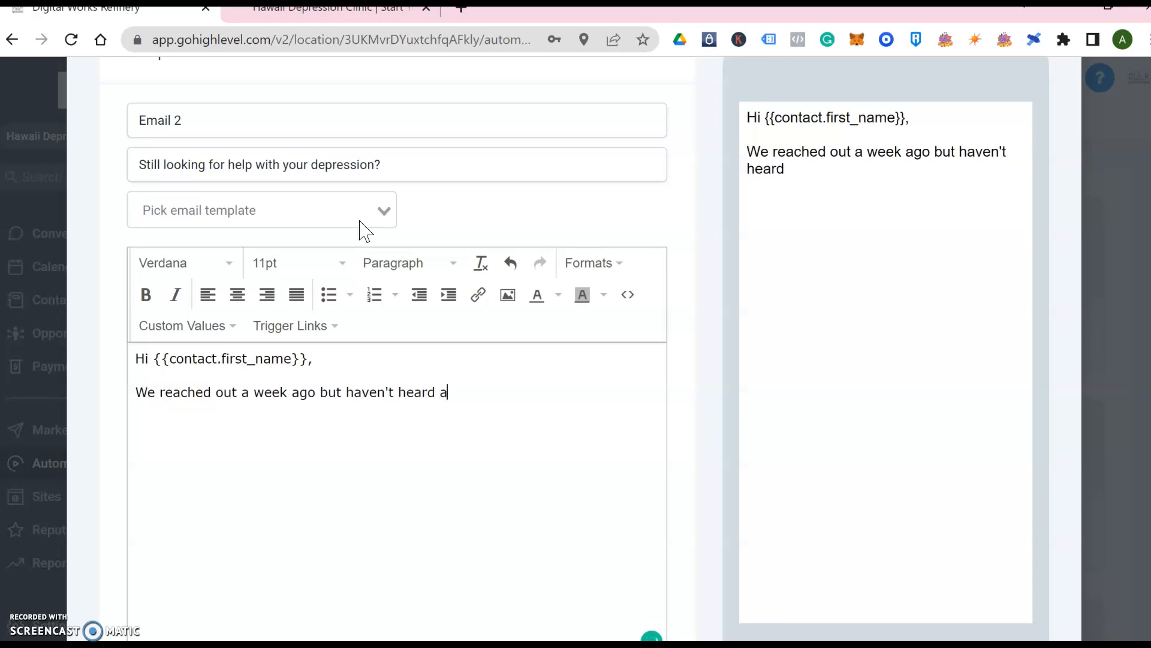
type("nything yet. ...")
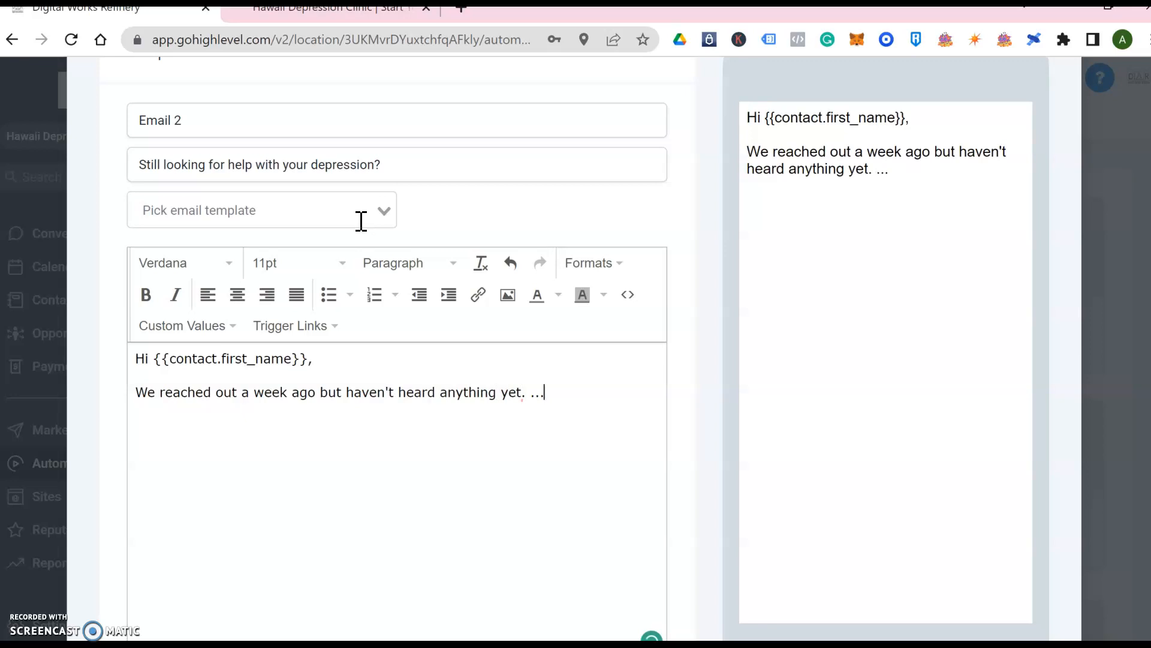
scroll(436, 329, "down", 3)
scroll(438, 329, "down", 1)
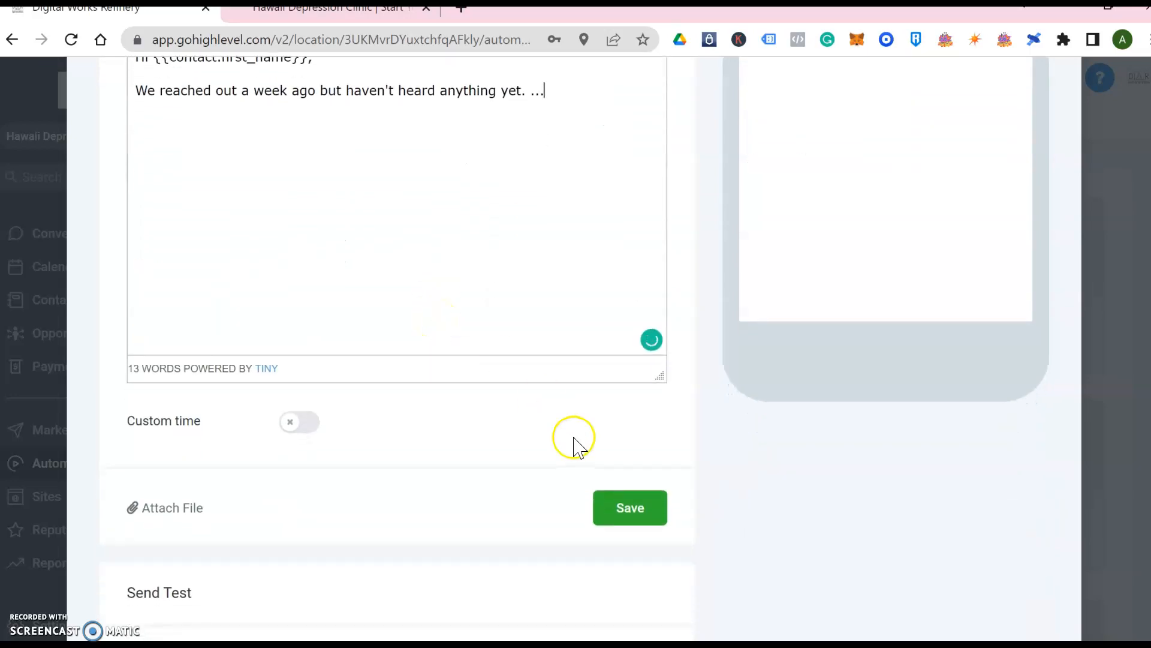
Save Email 2 and set its Send after delay to 7 days
left_click(629, 508)
scroll(630, 512, "down", 4)
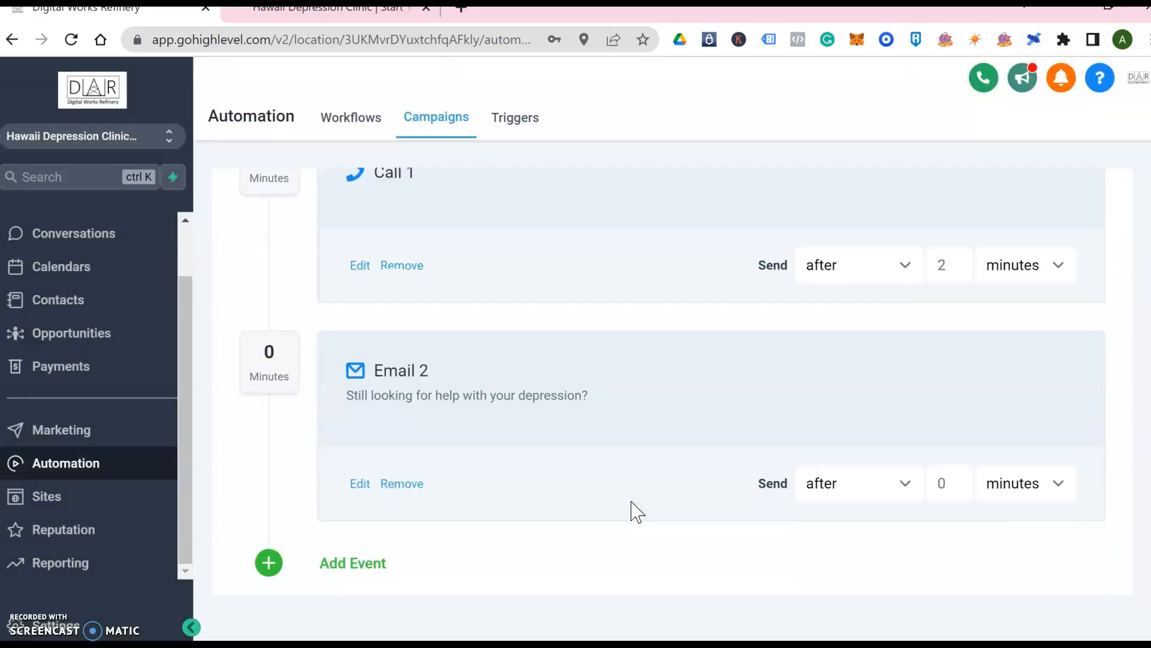
left_click(946, 484)
type("1")
left_click(1060, 486)
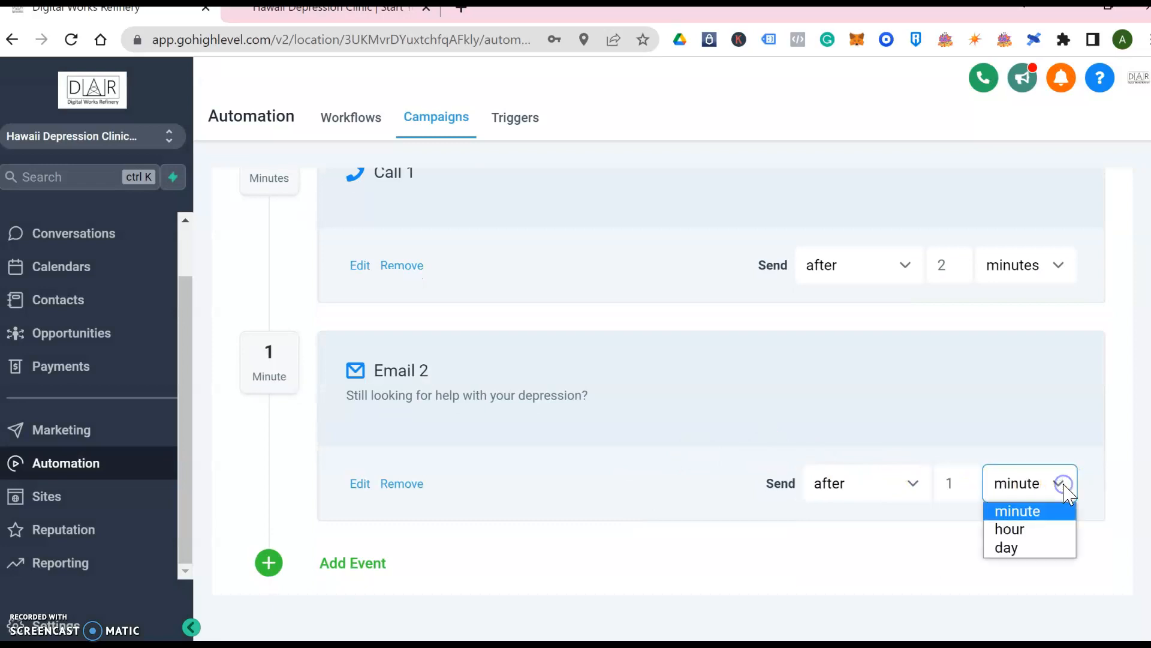
left_click(1036, 548)
left_click_drag(966, 483, 929, 482)
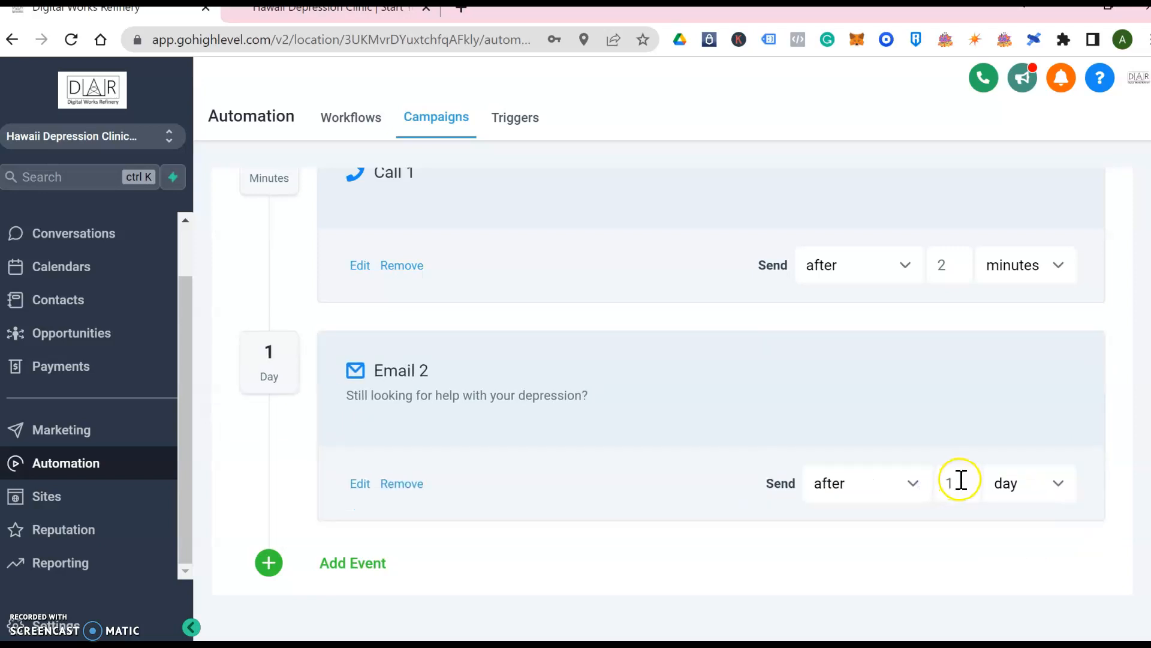
left_click(961, 479)
key("BackSpace")
type("7")
left_click(980, 550)
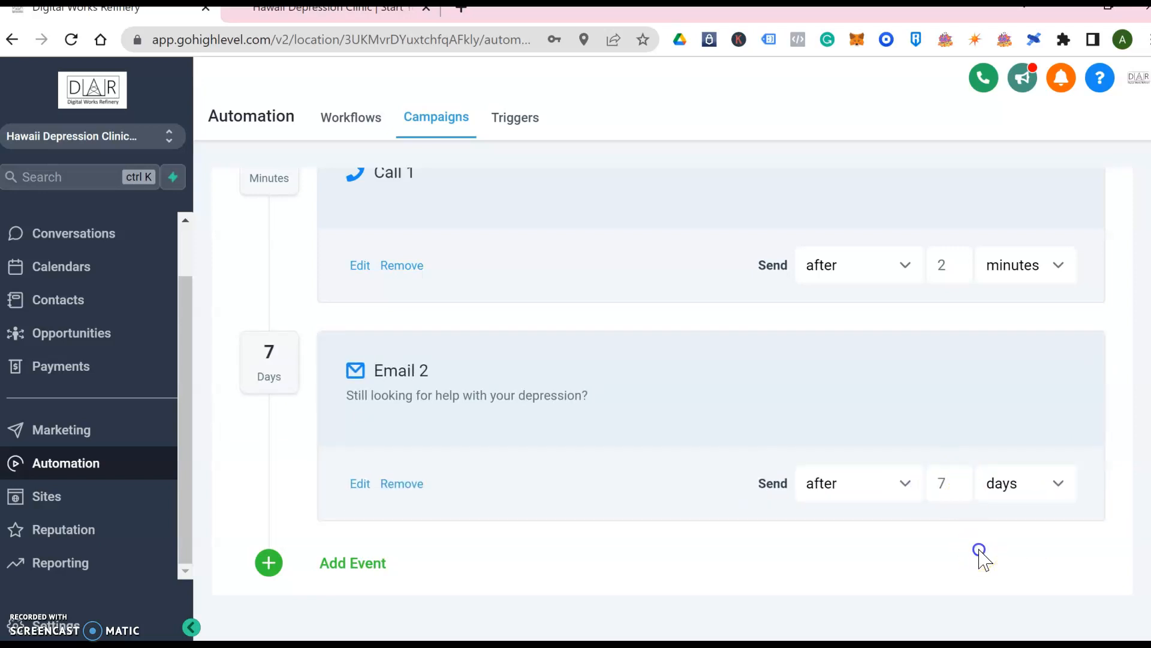
scroll(983, 559, "up", 10)
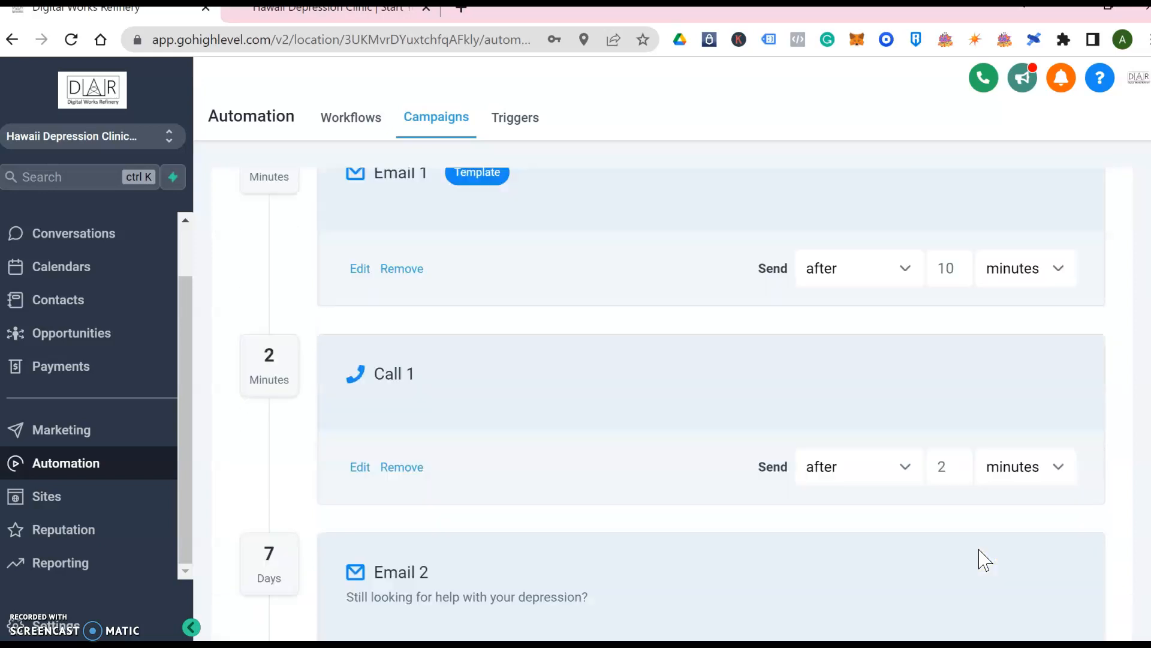
scroll(984, 559, "up", 5)
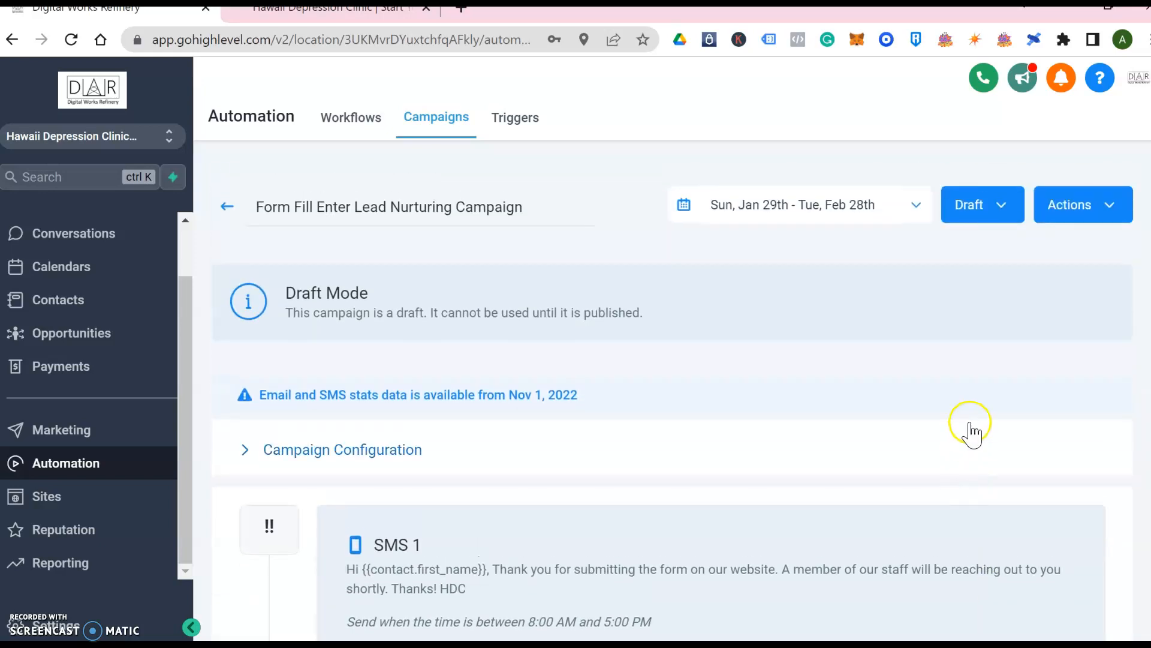
scroll(1017, 289, "down", 1)
scroll(1017, 289, "down", 15)
scroll(1020, 291, "up", 15)
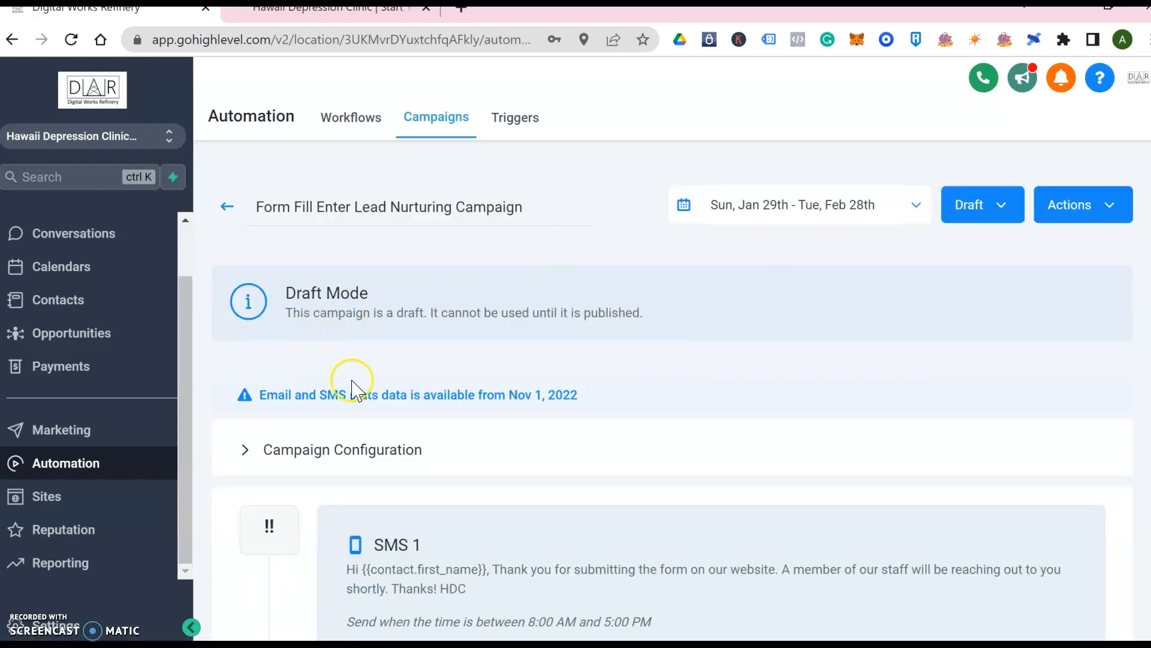
In Campaign Configuration, enable the Mon–Fri, 8:00 am–5:00 pm sending window
left_click(389, 451)
scroll(508, 475, "down", 5)
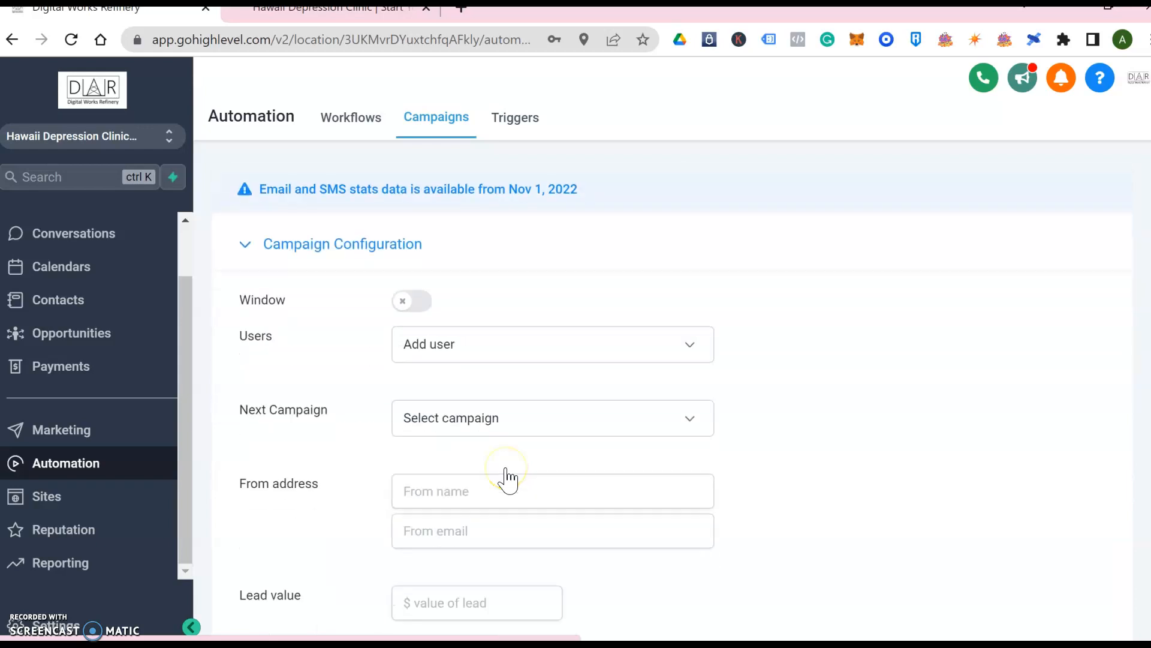
left_click(422, 205)
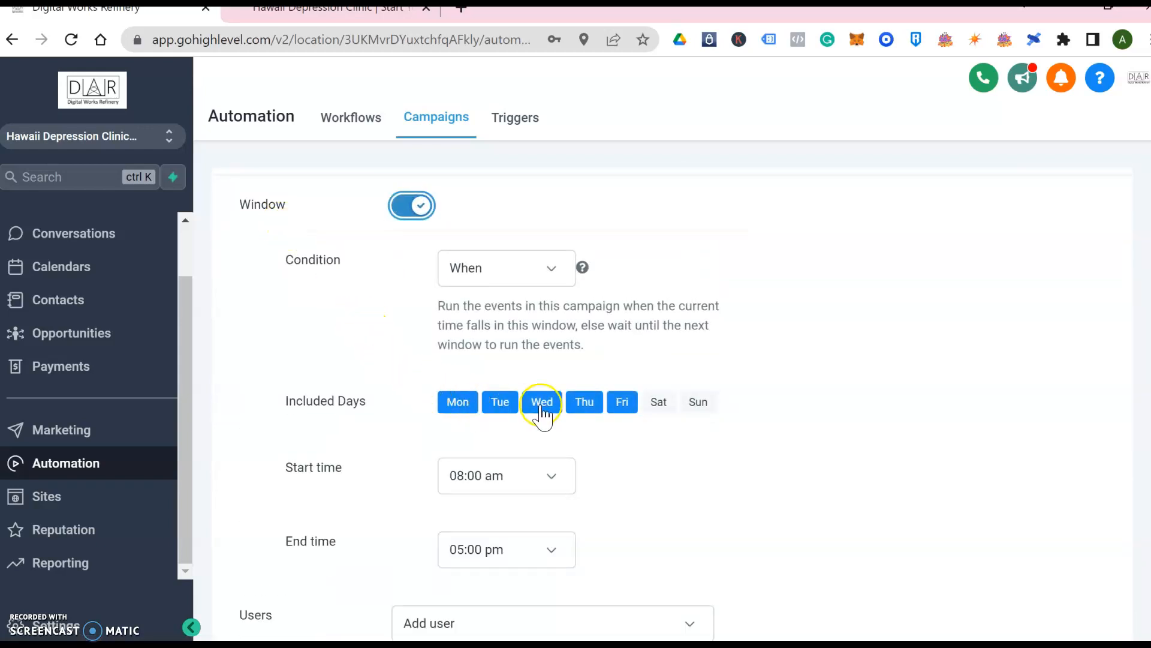
scroll(623, 456, "down", 3)
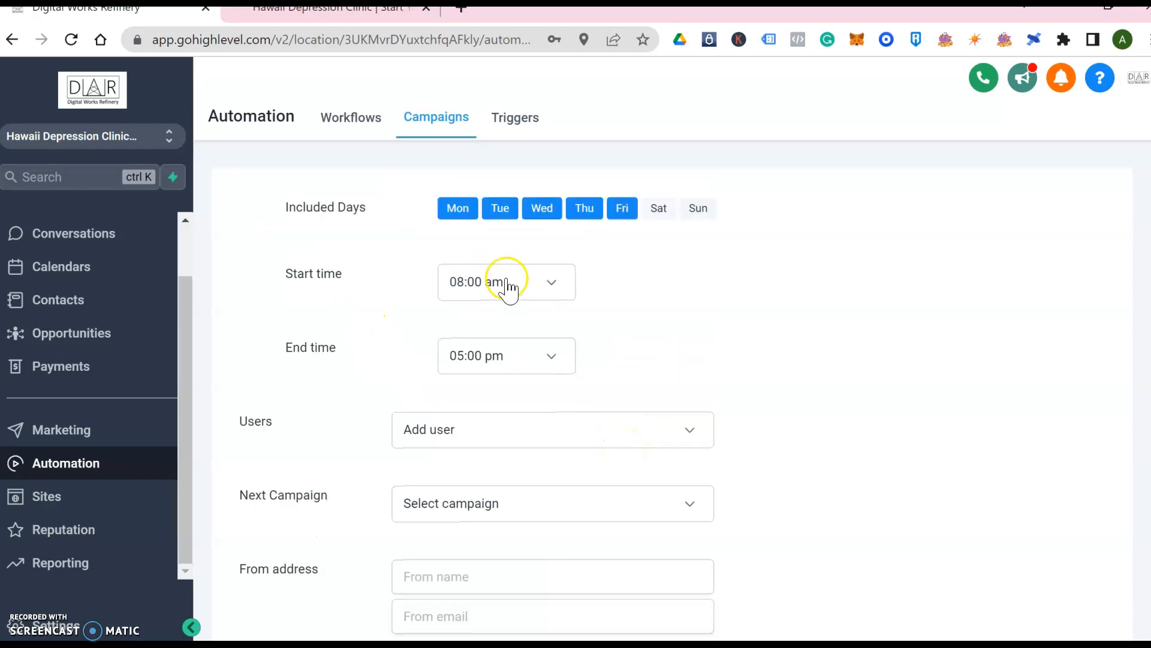
scroll(773, 448, "down", 5)
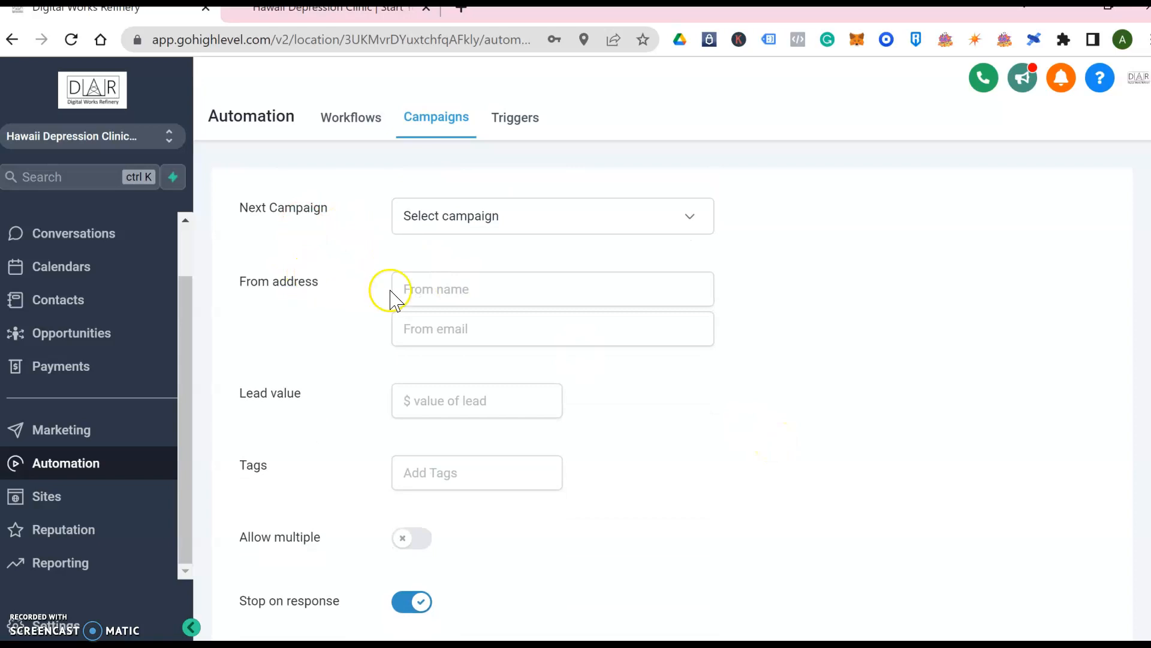
Enter the clinic's sender e-mail address in the From email field
left_click(472, 324)
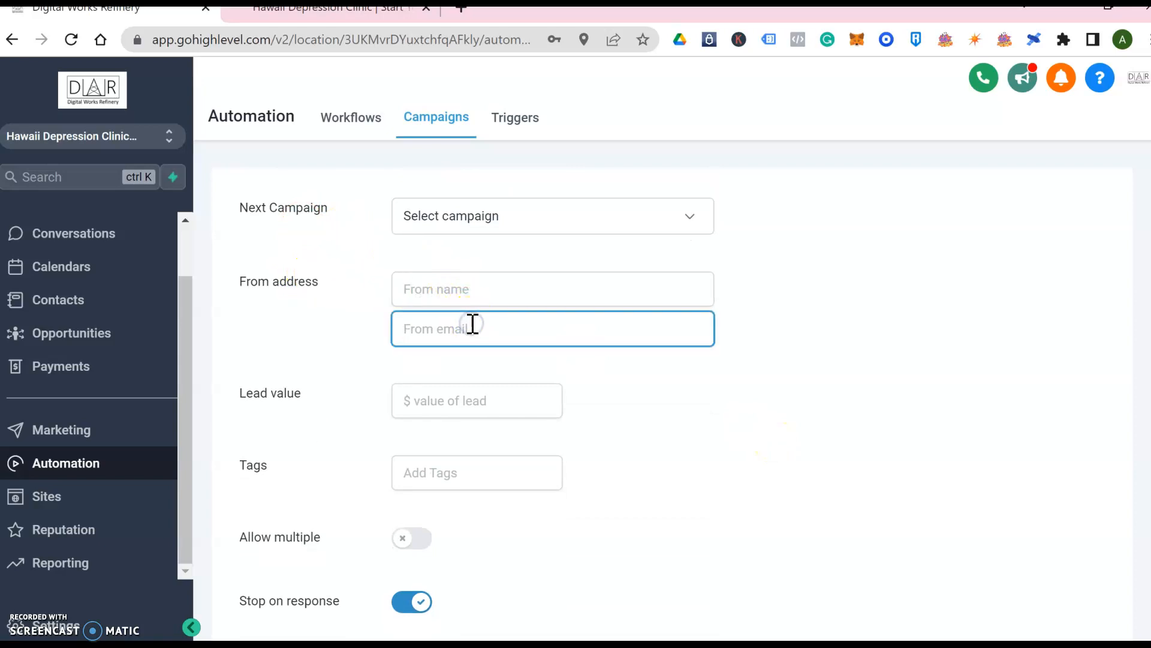
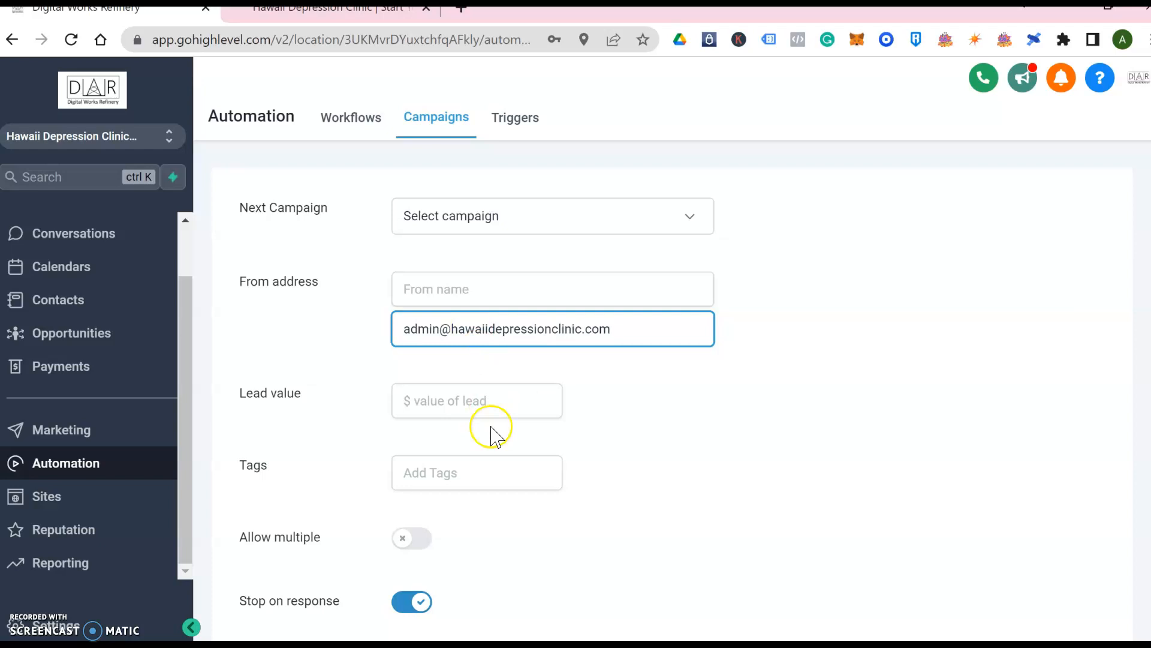
scroll(463, 538, "down", 3)
scroll(463, 538, "down", 1)
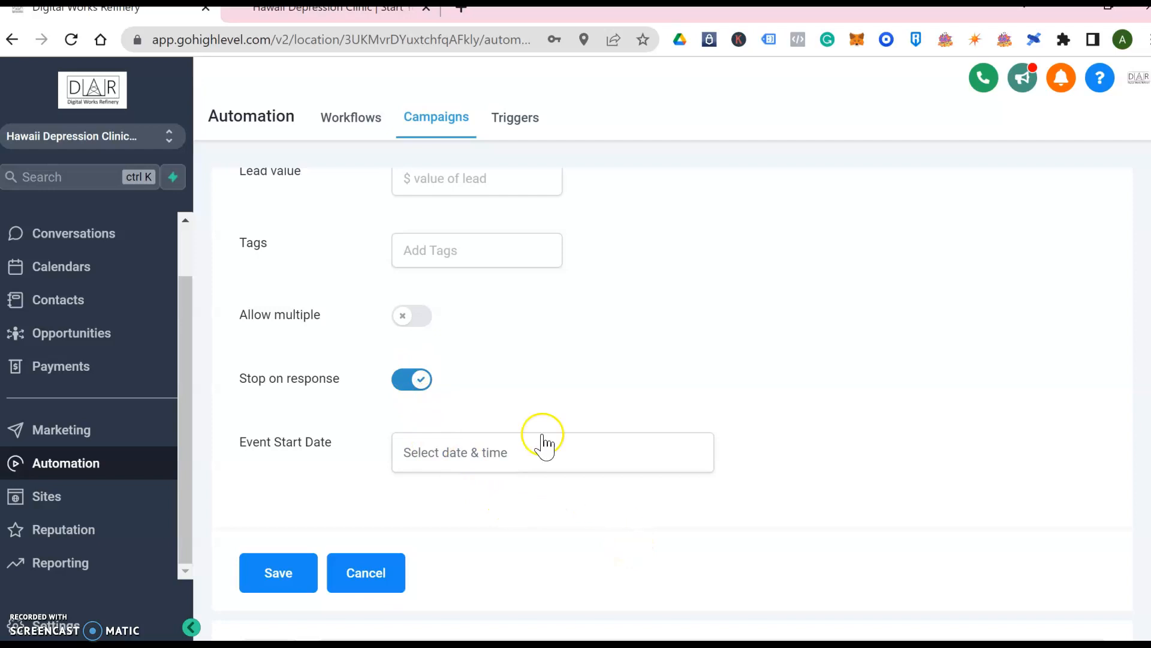
Keep Stop on response on, leave Event Start Date blank, and save the configuration
left_click(404, 381)
left_click(404, 381)
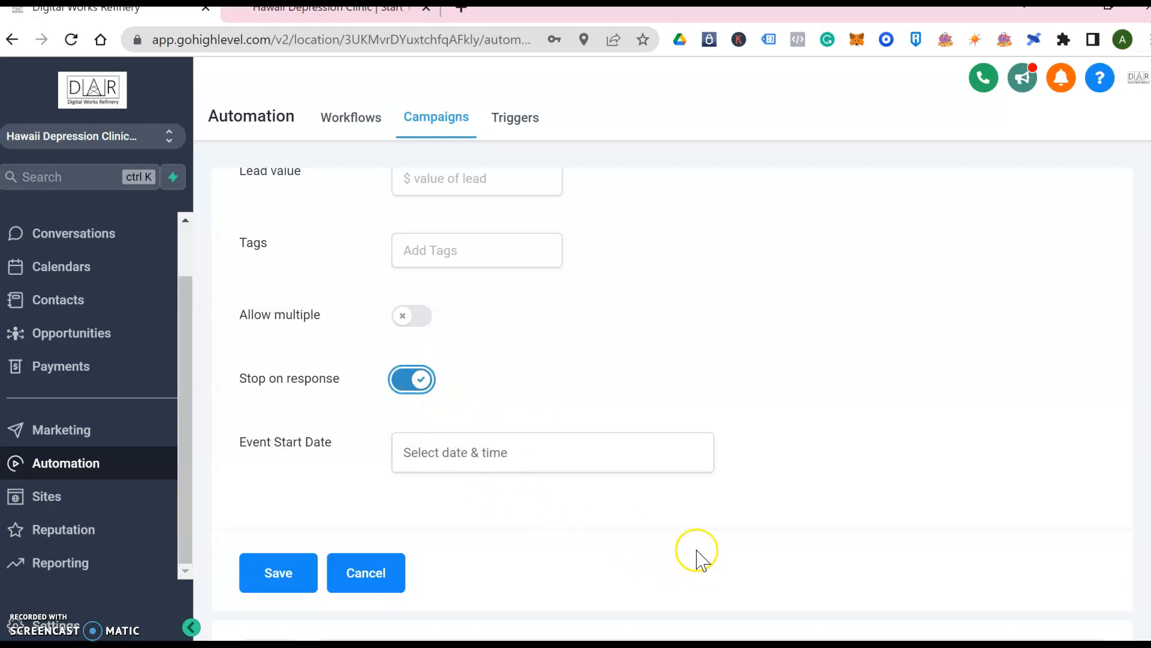
left_click(491, 459)
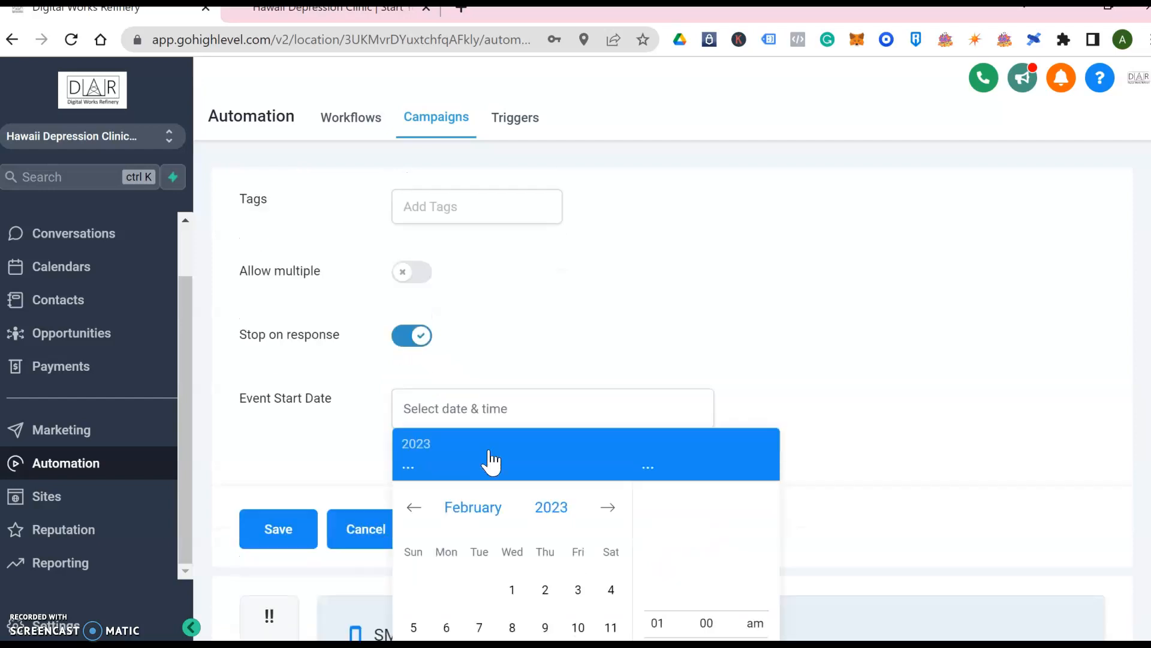
scroll(489, 459, "down", 3)
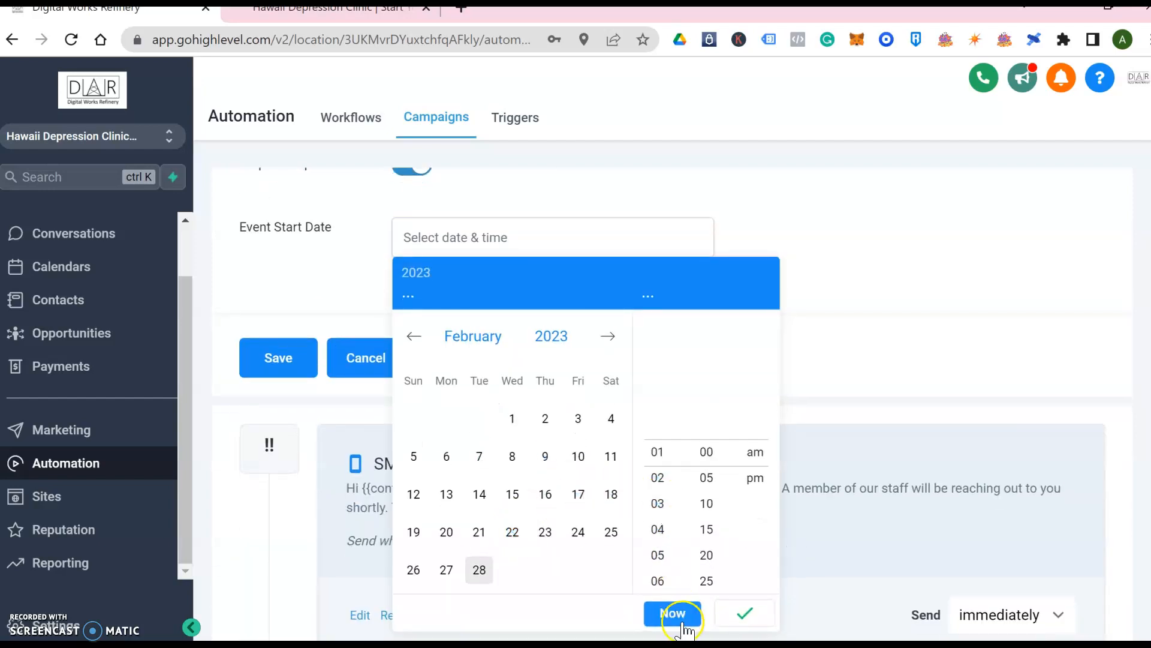
left_click(868, 368)
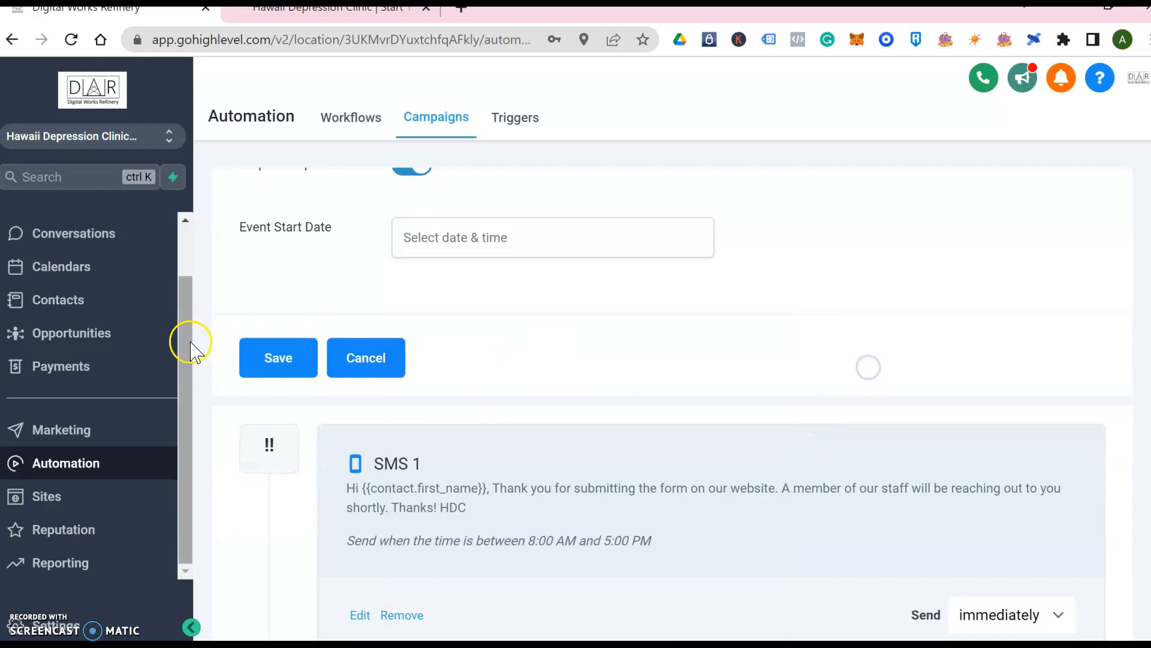
left_click(261, 361)
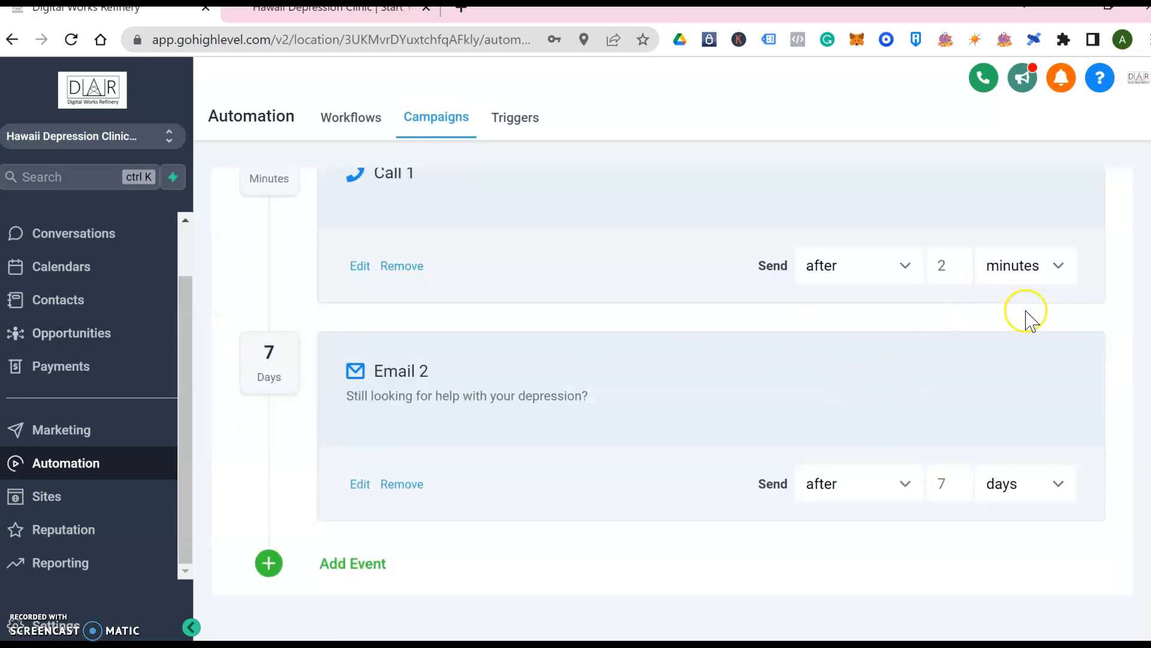
Change the campaign status from Draft to Published and return to the Customer Acquisition campaign list
scroll(1028, 318, "up", 10)
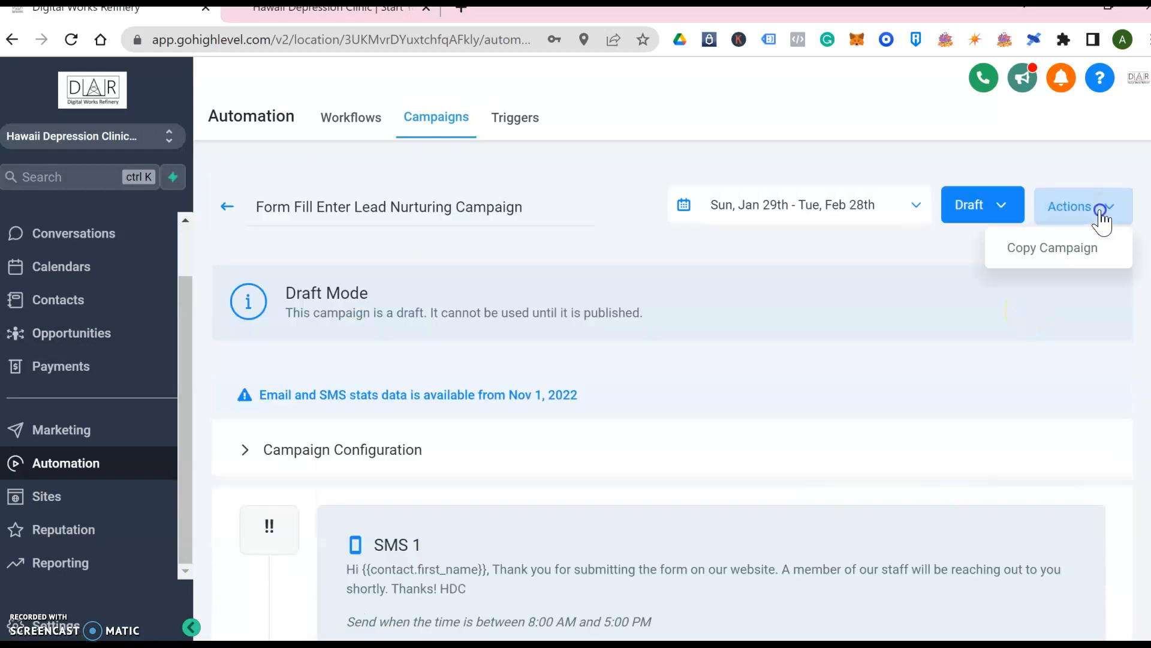
left_click(1000, 207)
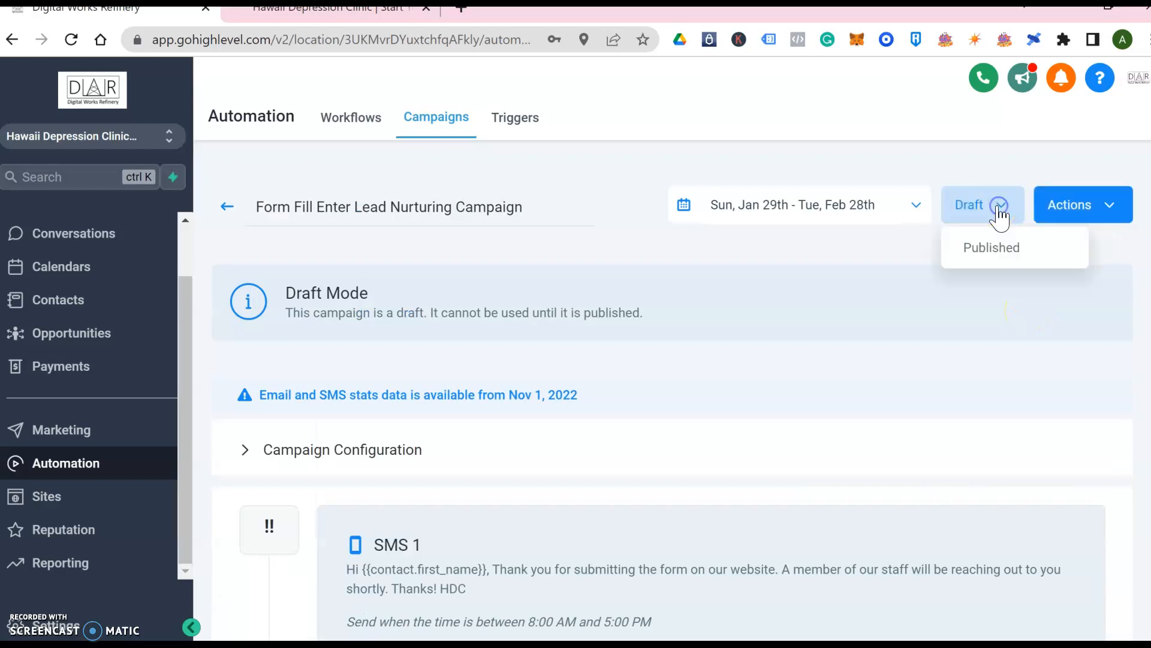
left_click(1001, 251)
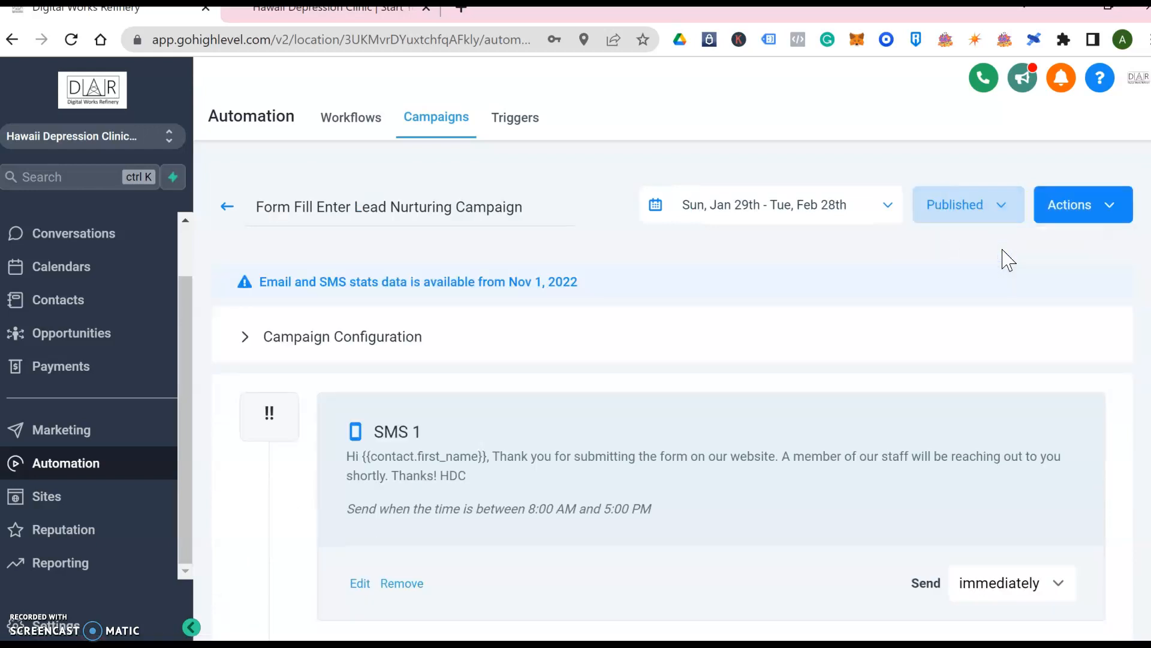
scroll(756, 384, "down", 10)
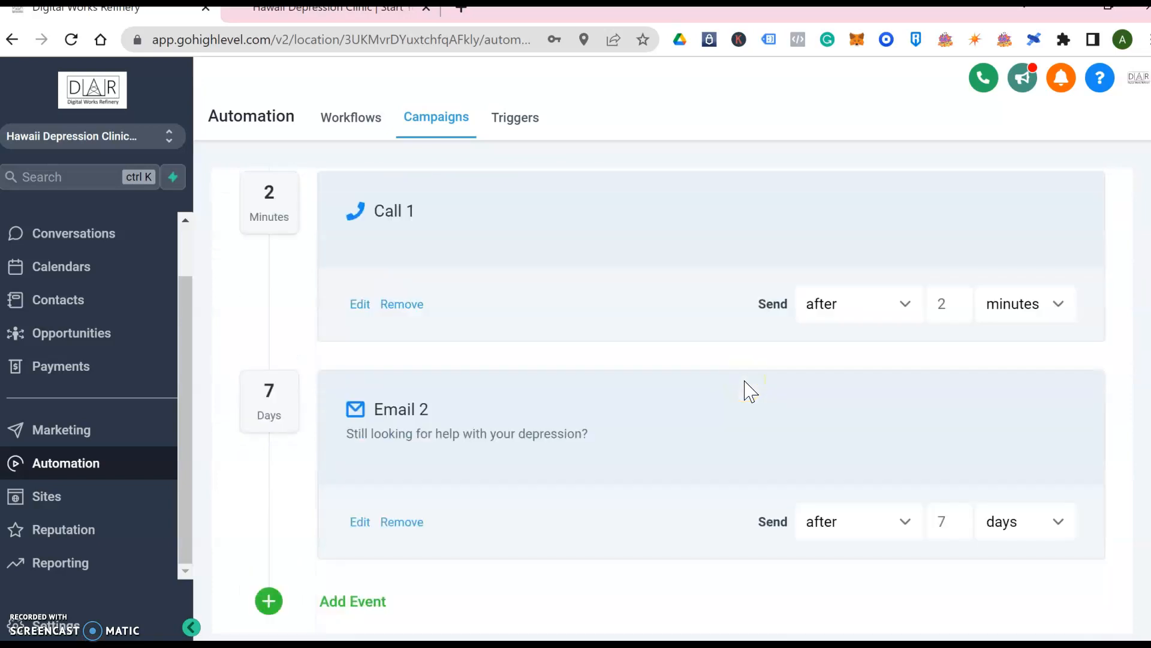
scroll(746, 389, "up", 15)
left_click(228, 207)
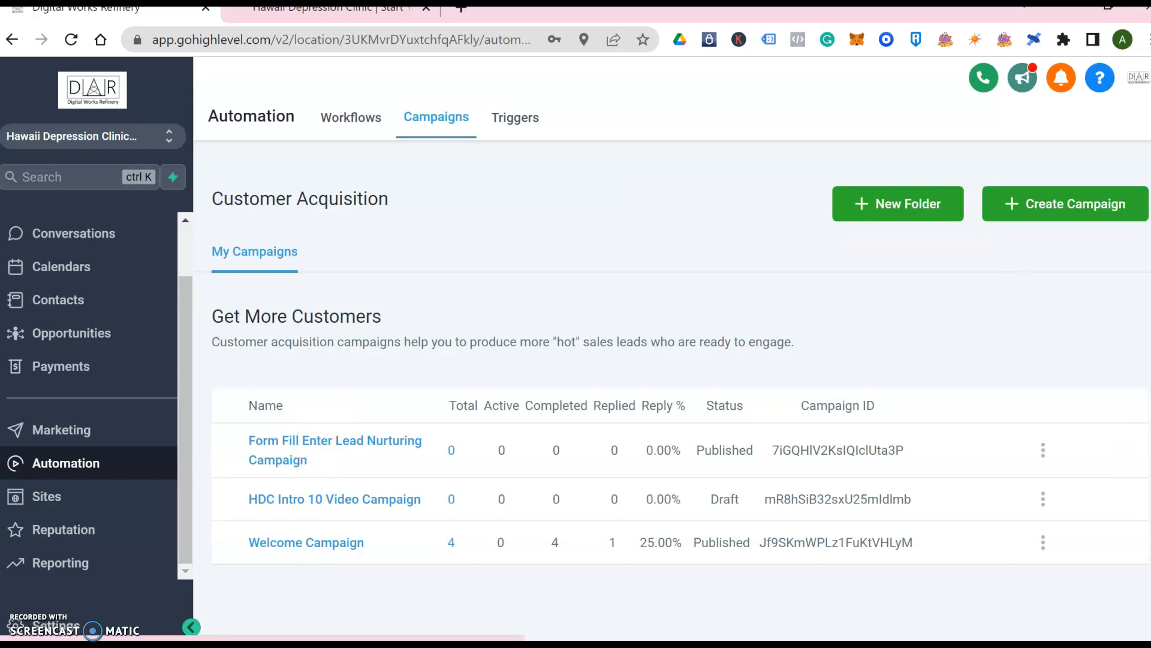
mouse_move(17, 637)
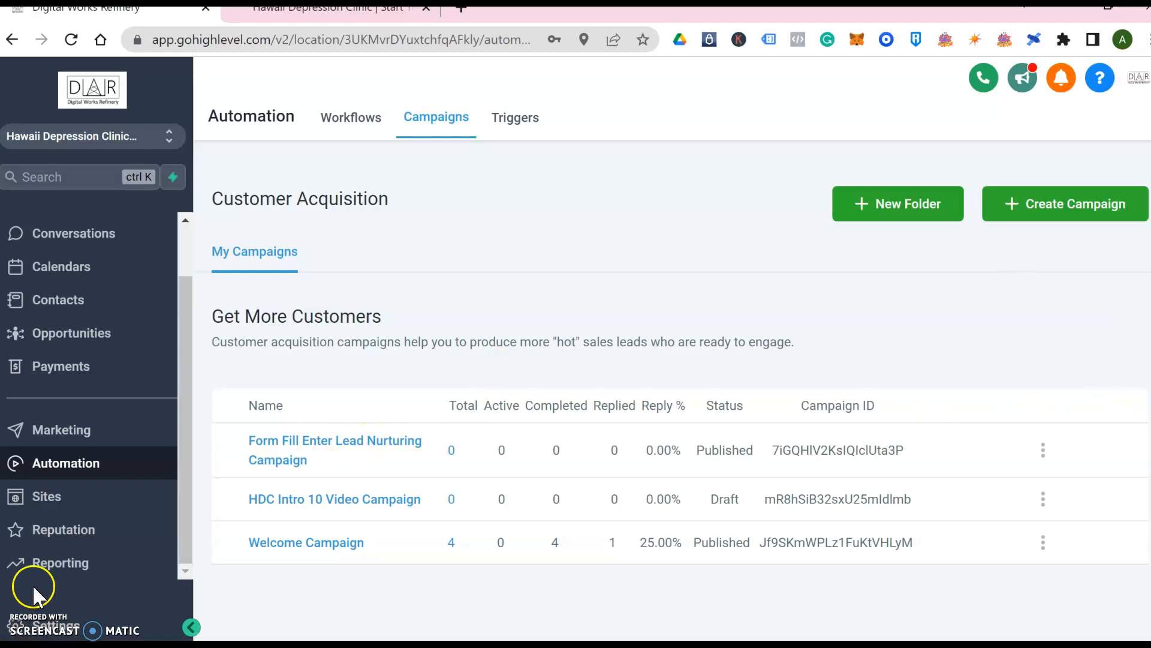